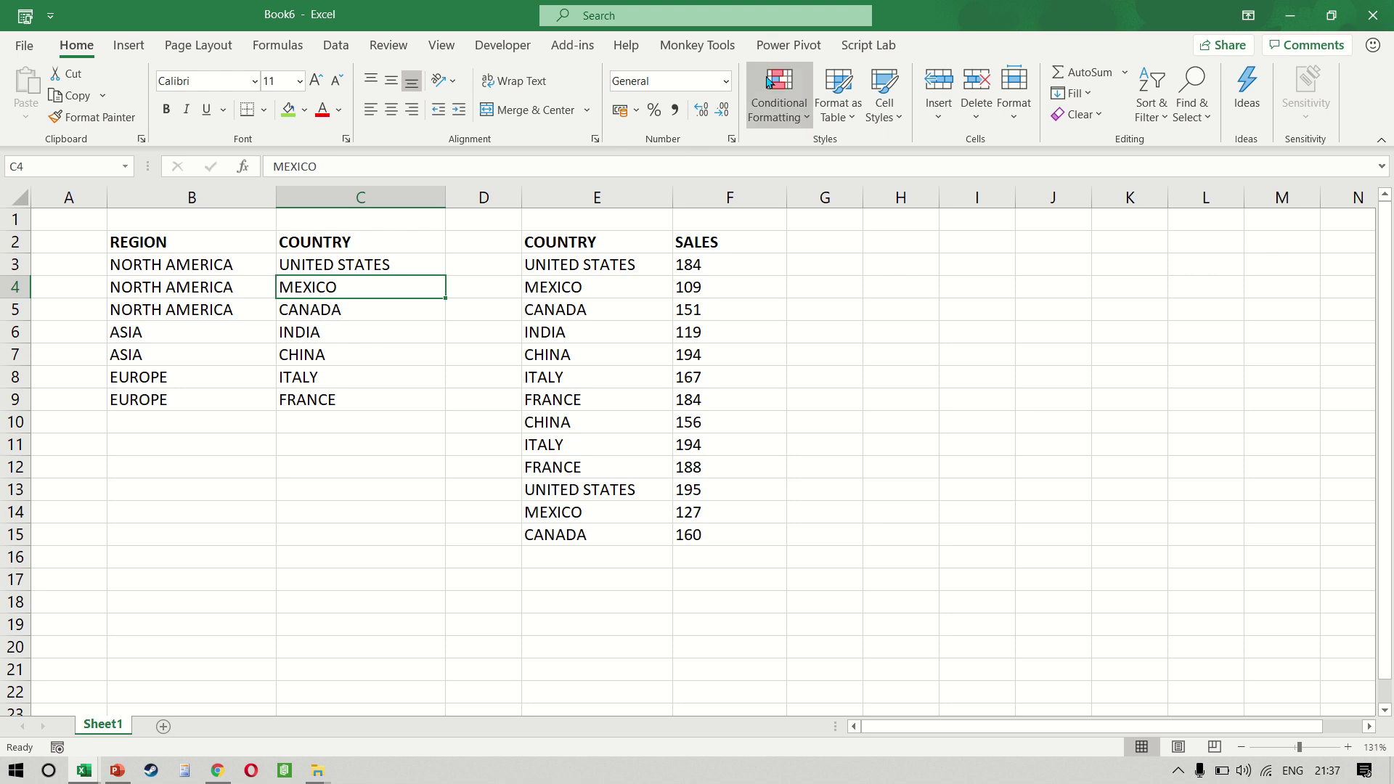
# Show the Power Pivot ribbon commands for the Book6 workbook
pyautogui.click(775, 50)
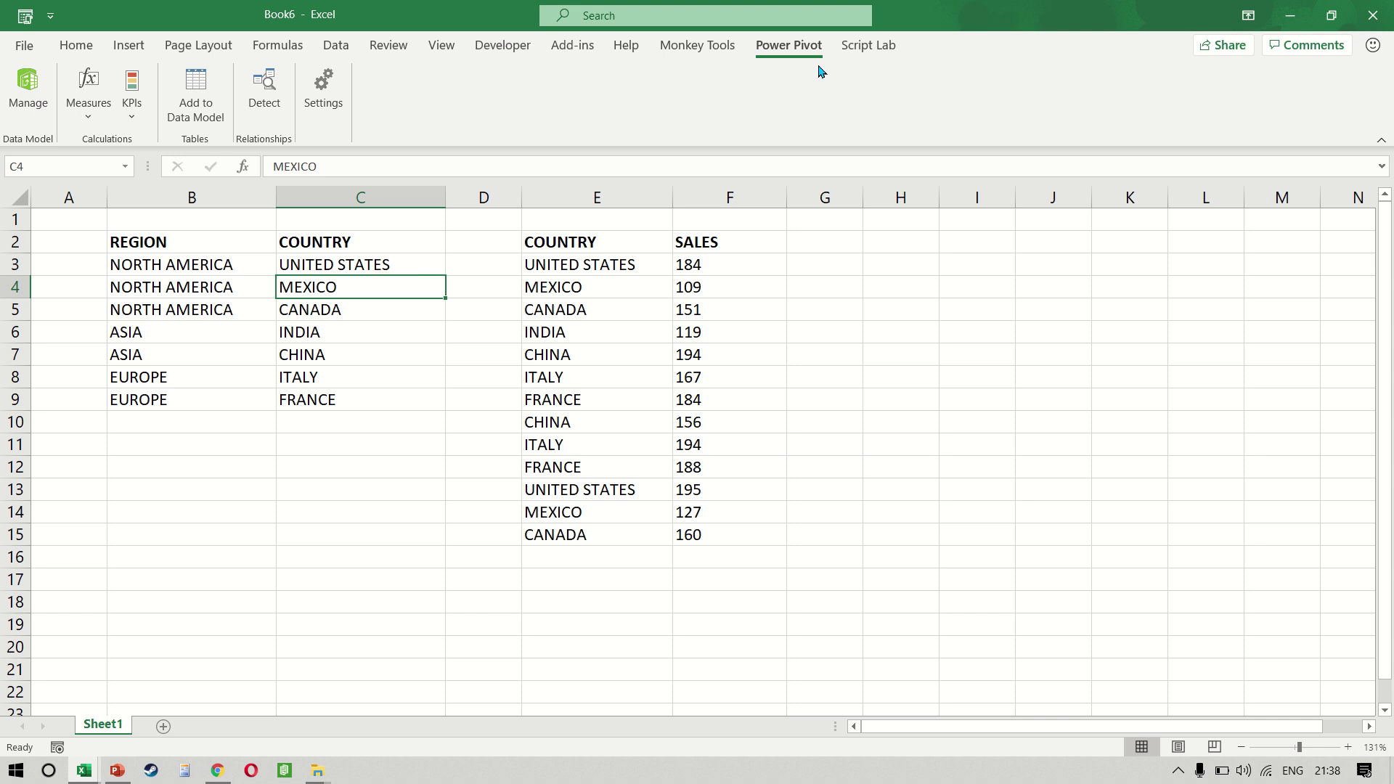
# Enable the Microsoft Power Pivot for Excel COM add-in from Excel Options > Add-ins
pyautogui.click(24, 48)
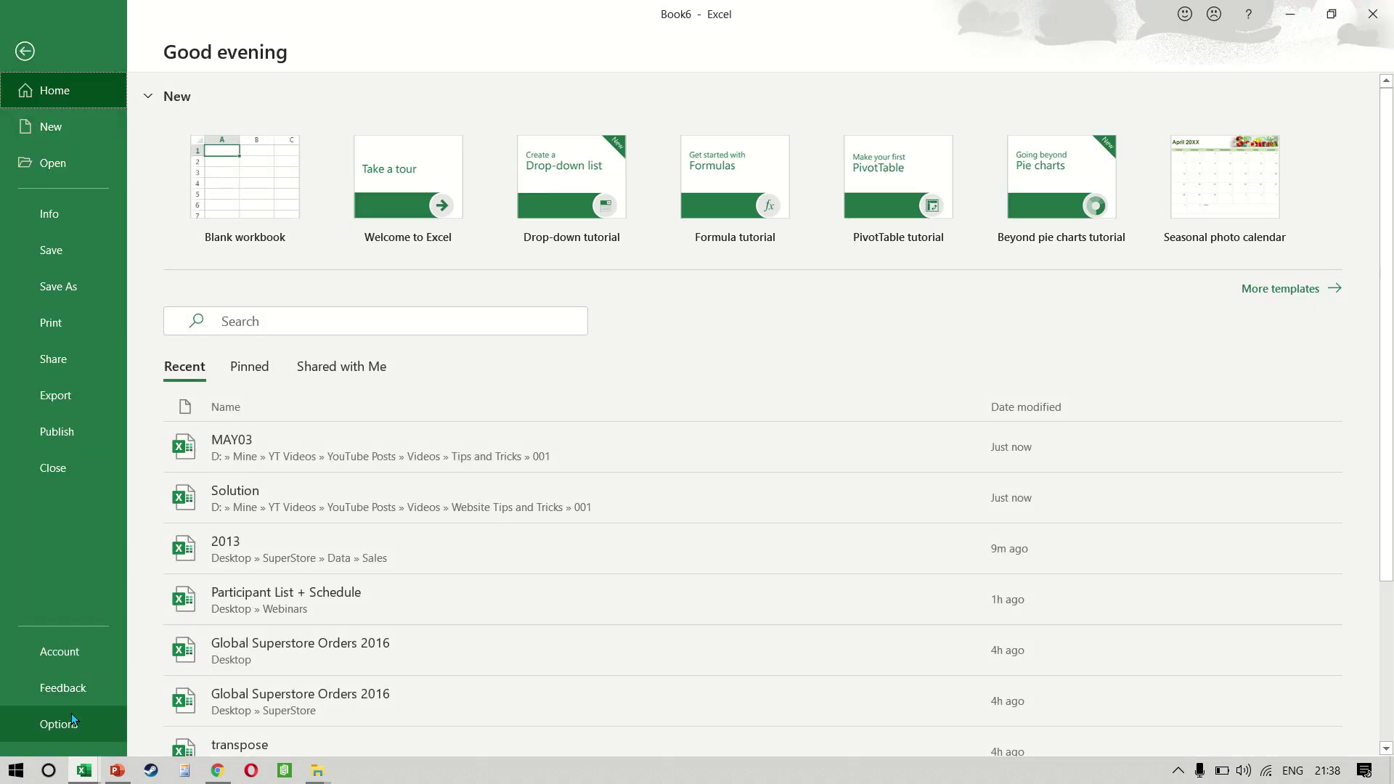
pyautogui.click(58, 724)
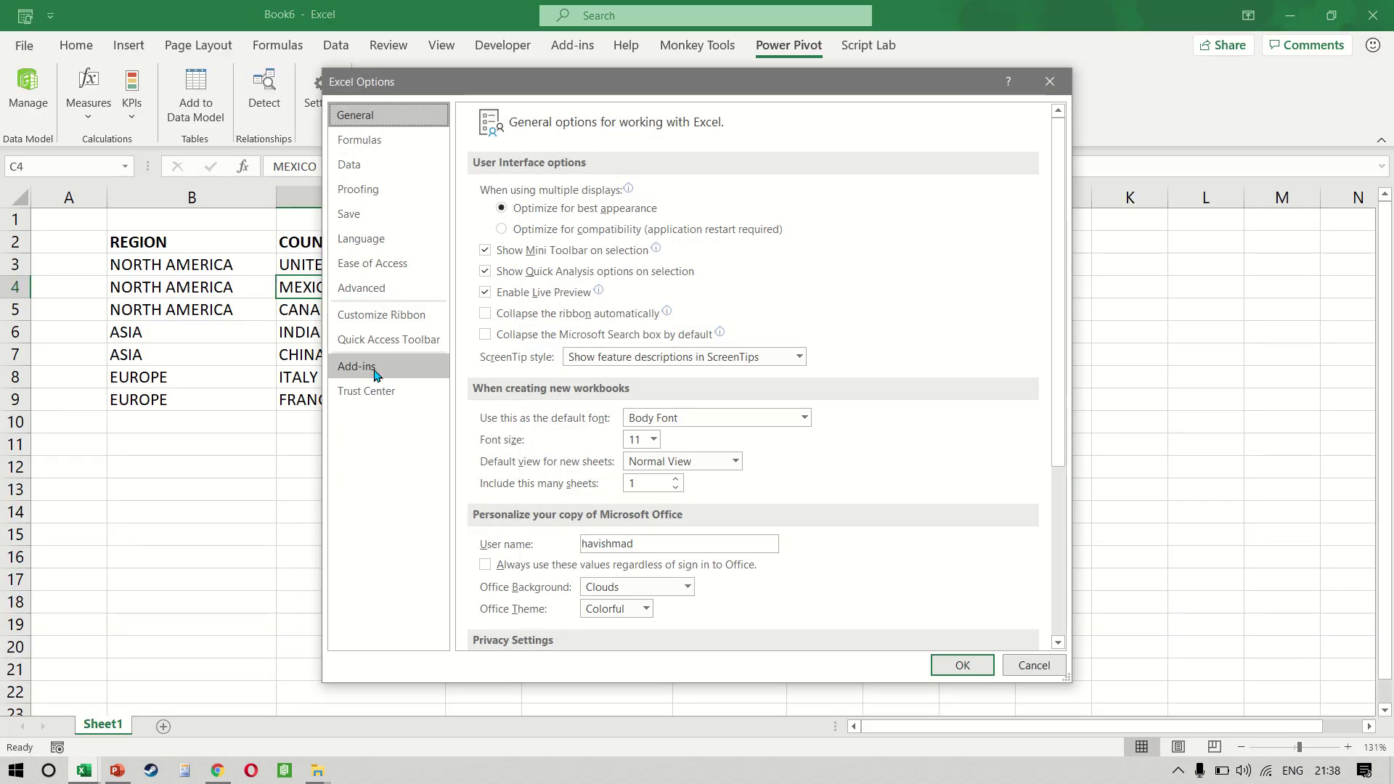
pyautogui.click(376, 375)
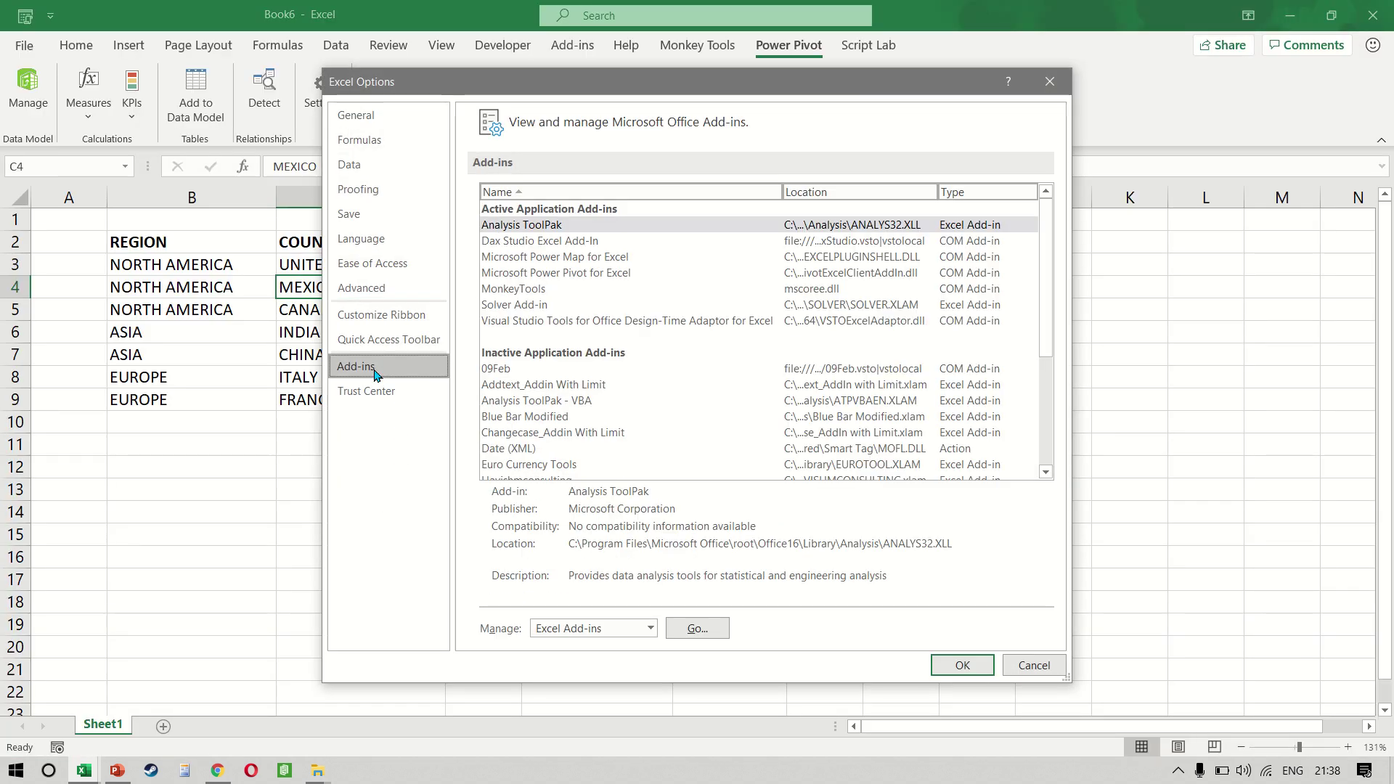
pyautogui.click(650, 629)
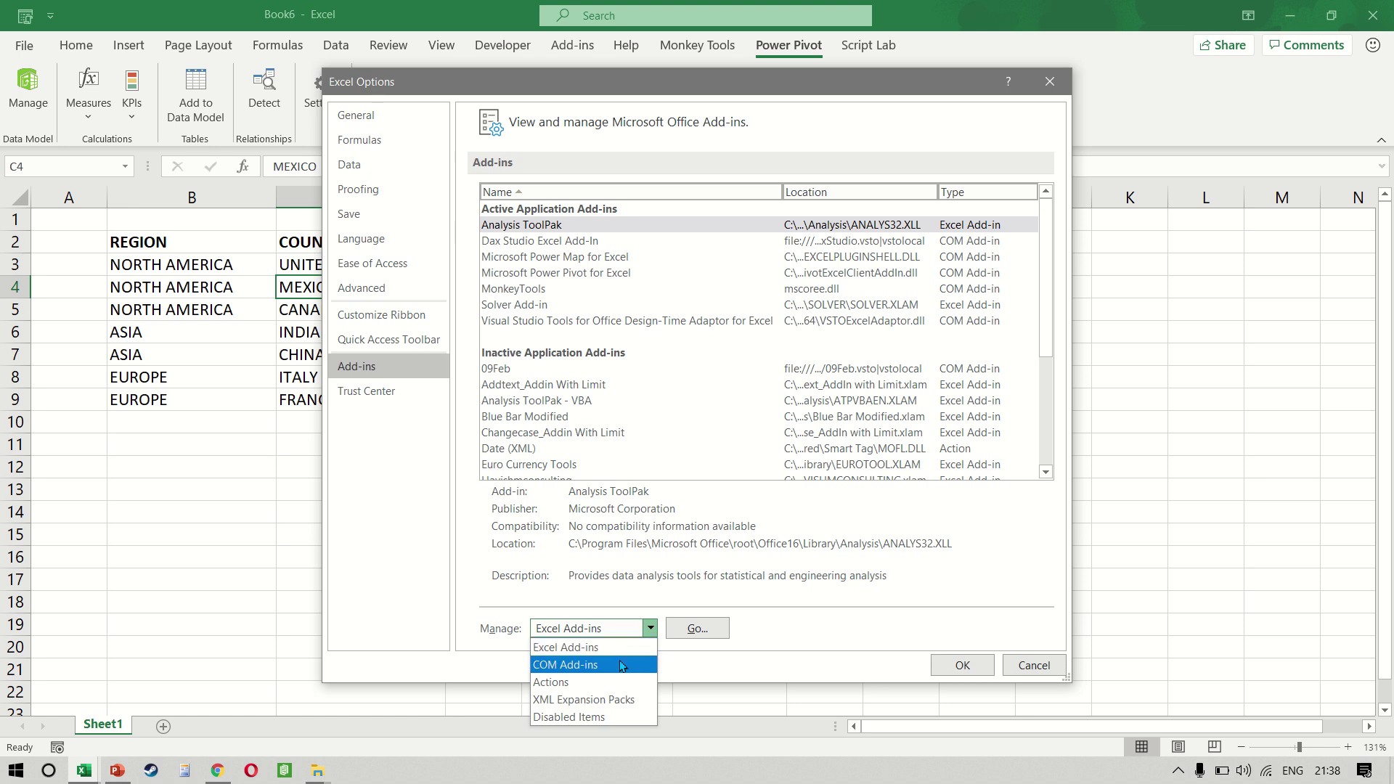
pyautogui.click(620, 665)
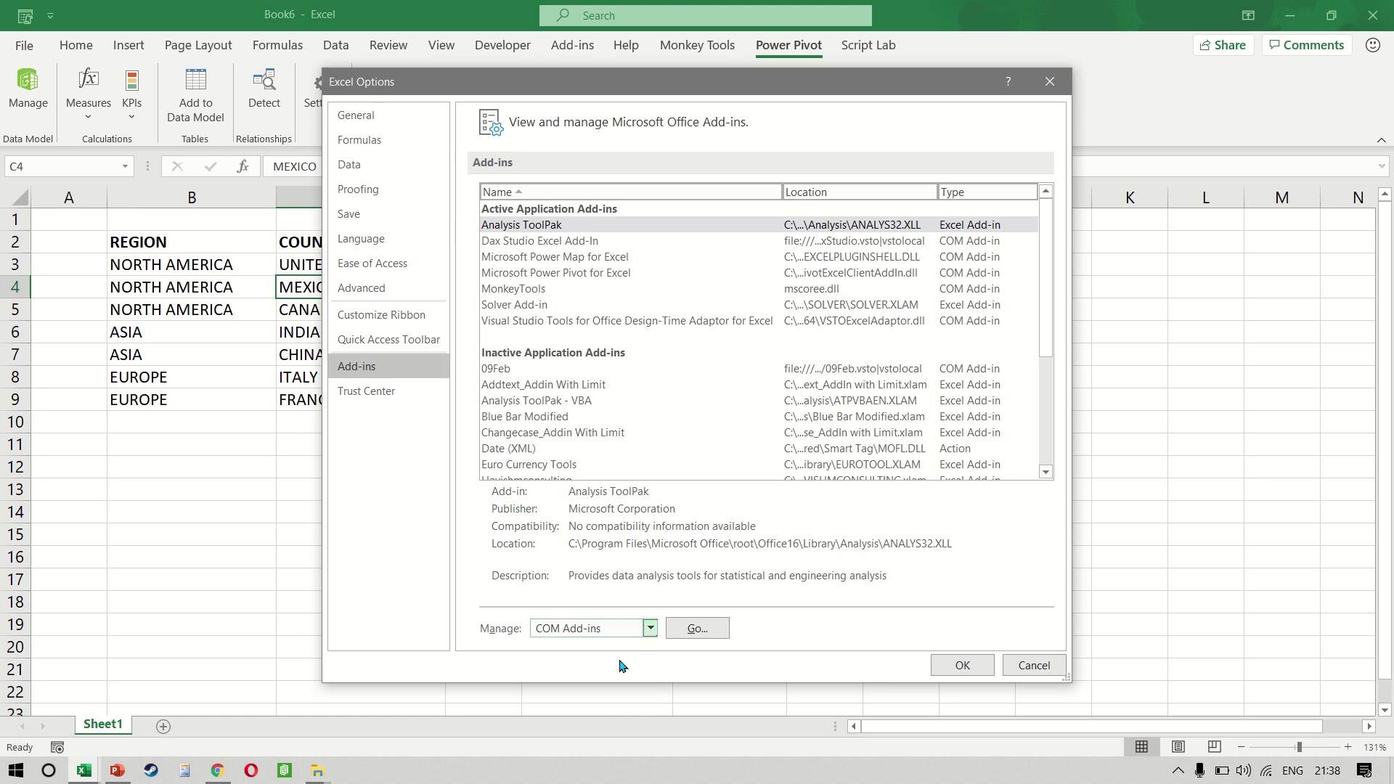
pyautogui.click(689, 631)
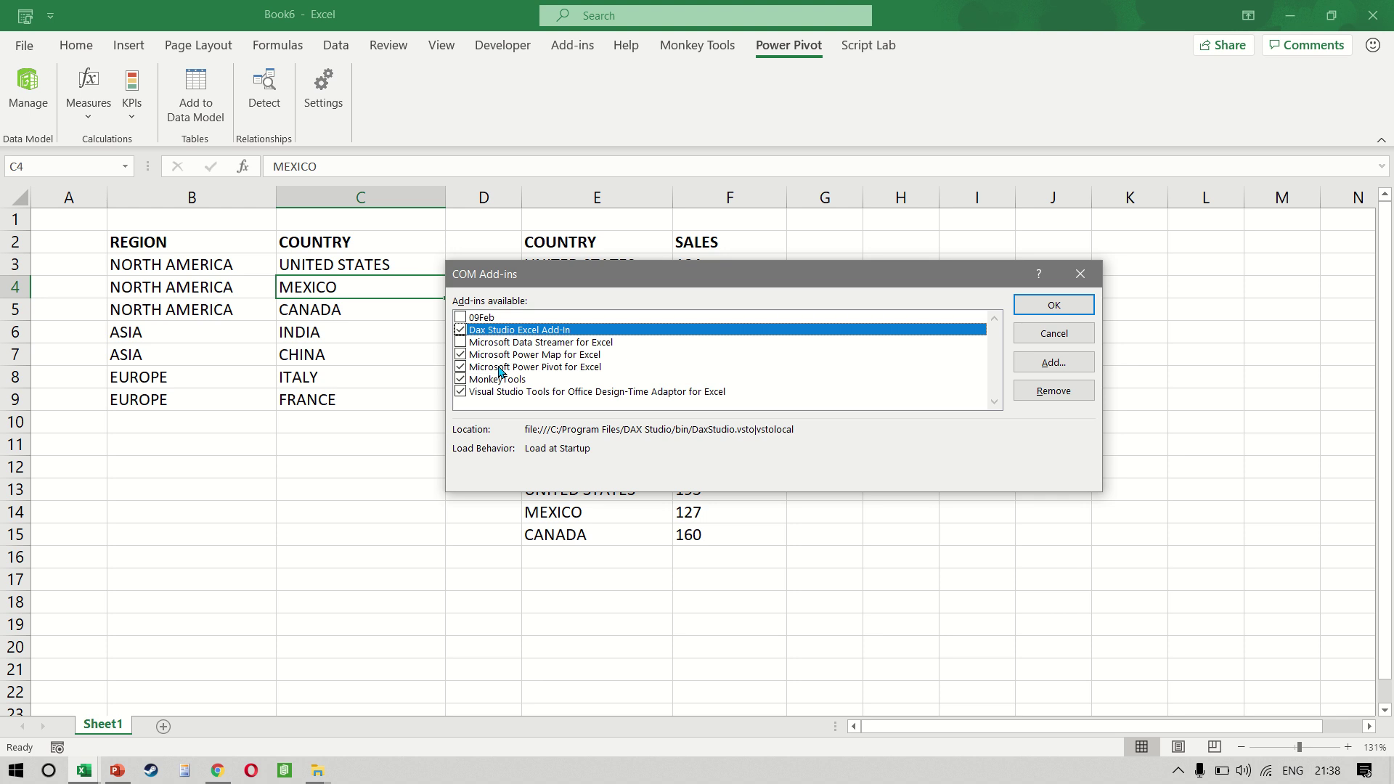
pyautogui.click(461, 368)
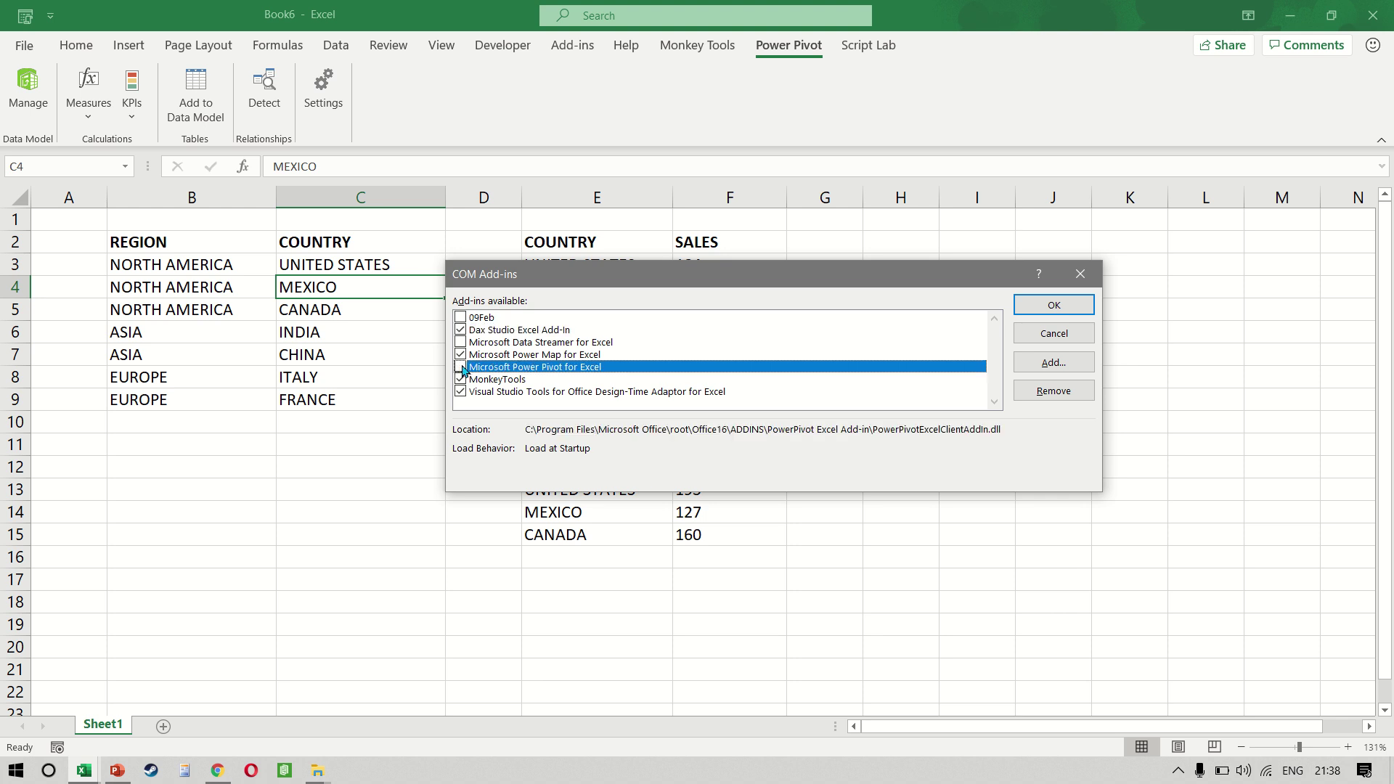
pyautogui.click(462, 368)
pyautogui.click(1063, 311)
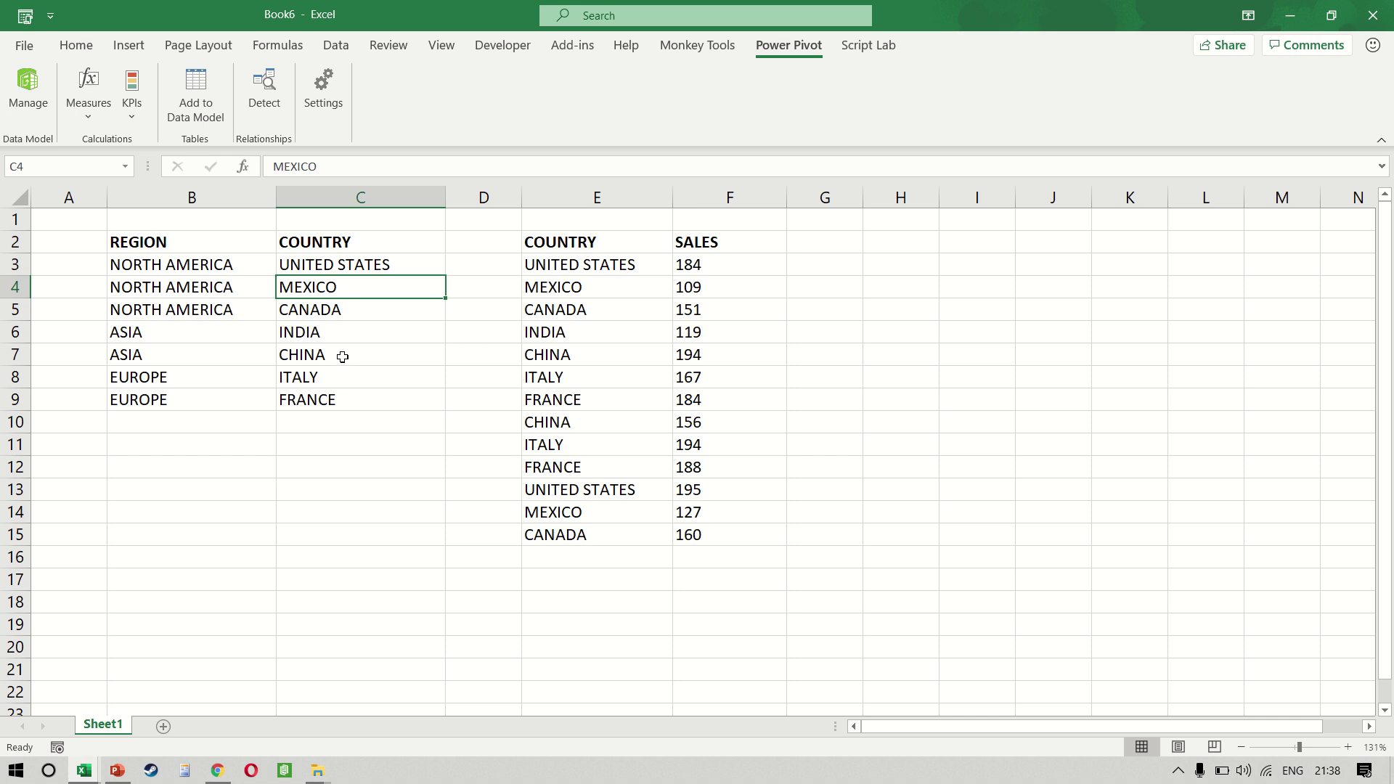
# Enter the heading DAX in cell H2 to the right of the sales table
pyautogui.click(917, 255)
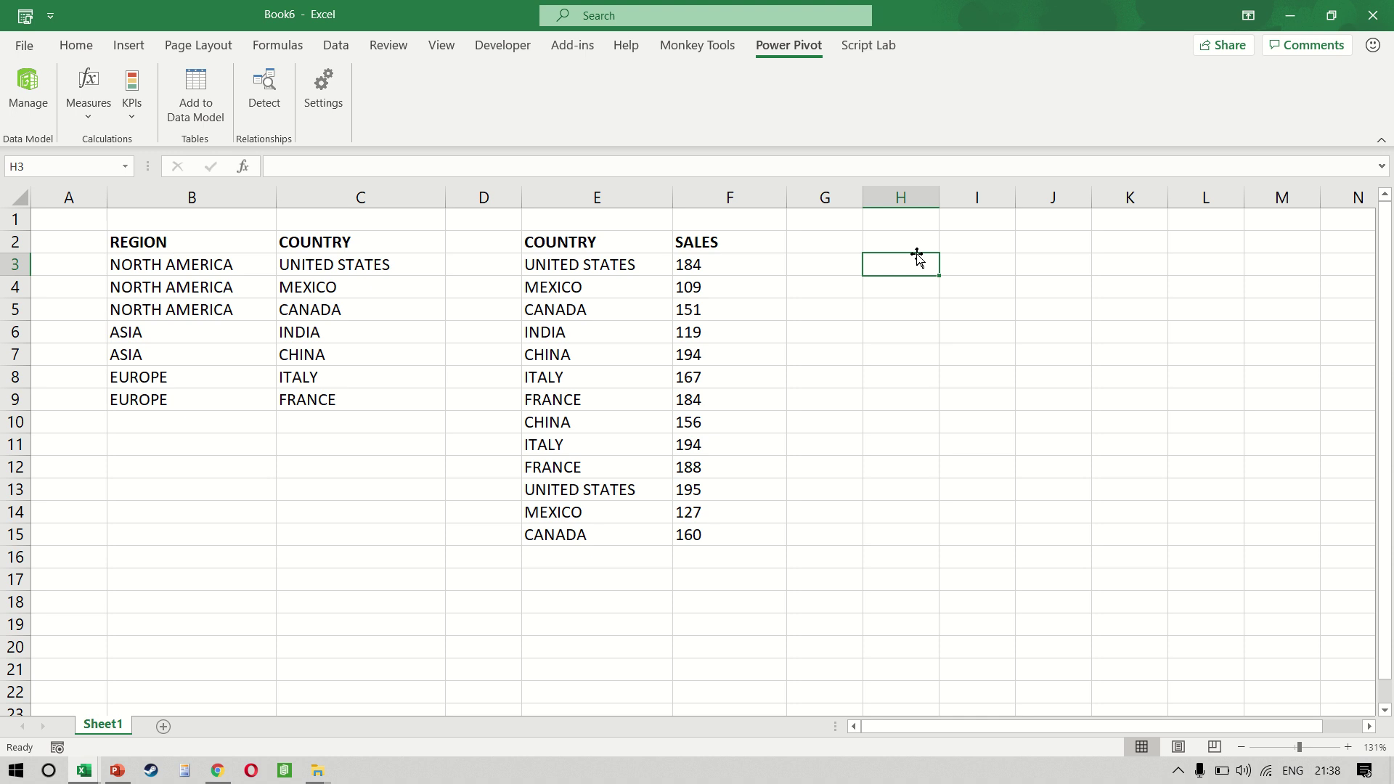
pyautogui.press('Up')
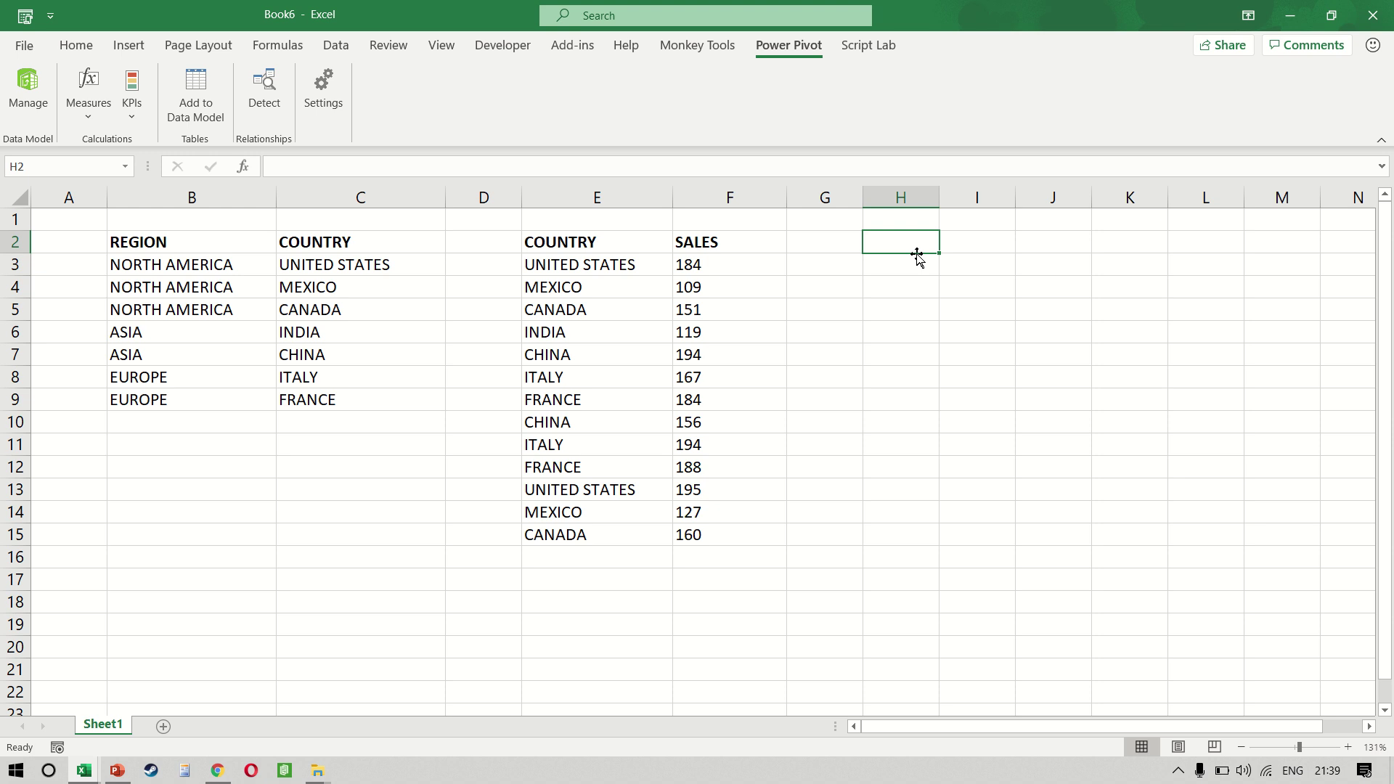
pyautogui.write('da')
pyautogui.press('BackSpace')
pyautogui.press('BackSpace')
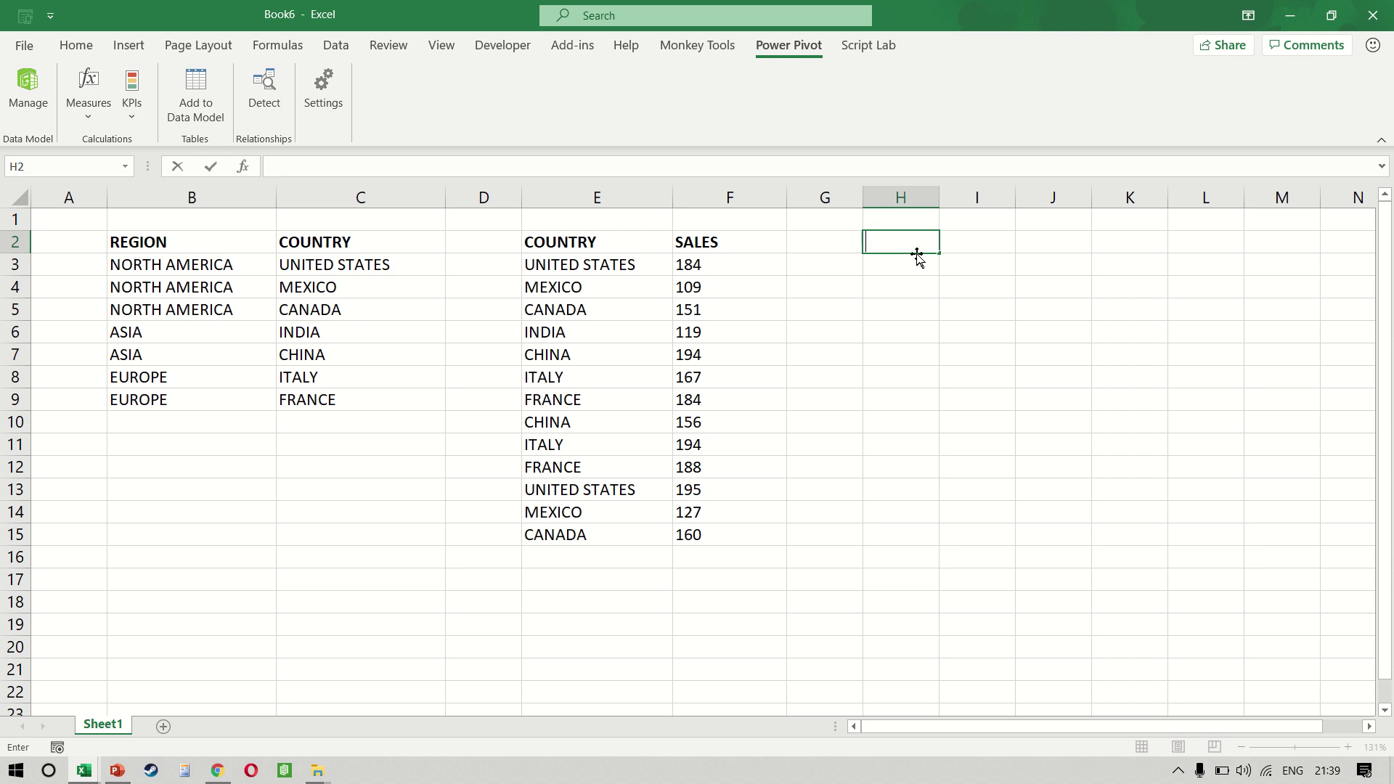
pyautogui.write('DAX')
pyautogui.press('Return')
pyautogui.press('Up')
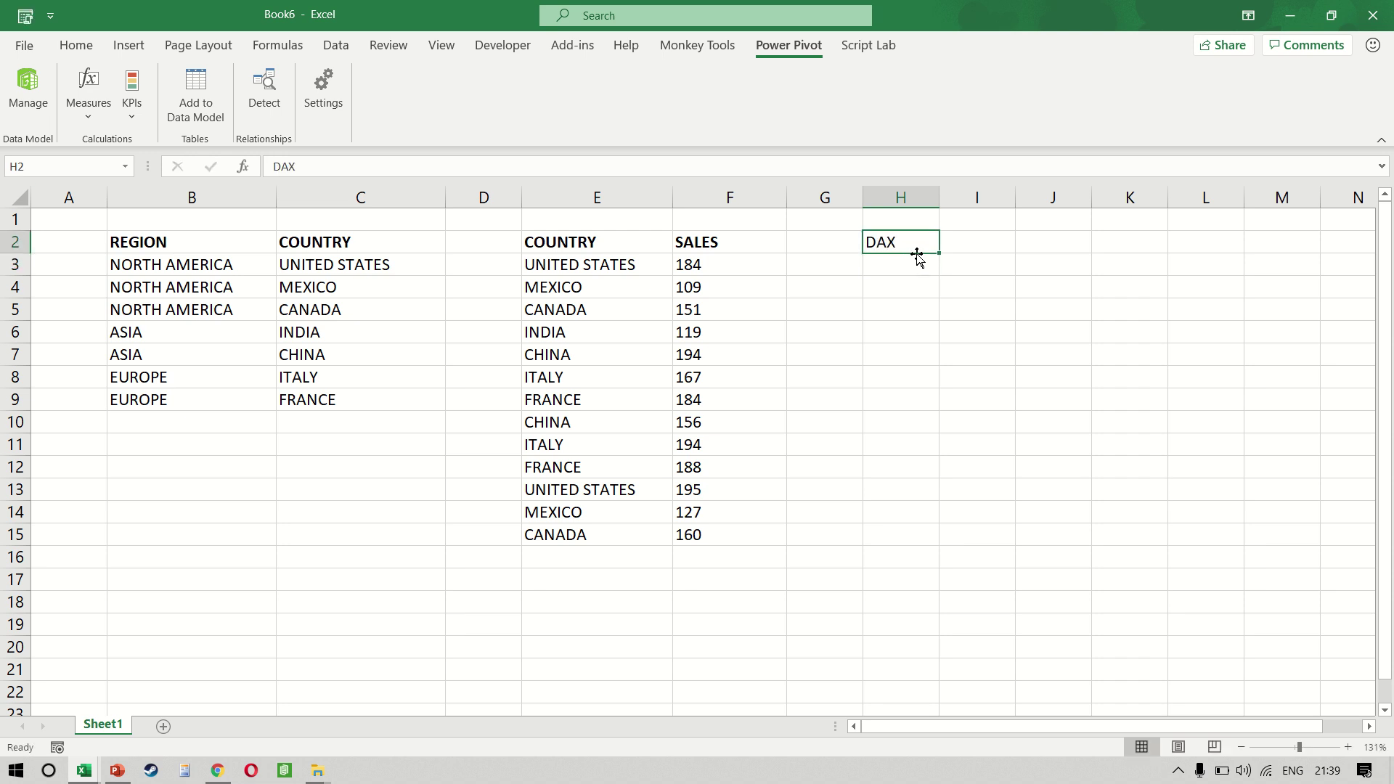
pyautogui.hotkey('alt', 'Tab')
pyautogui.hotkey('alt', 'Tab')
pyautogui.hotkey('alt', 'Tab')
pyautogui.hotkey('alt', 'Tab')
pyautogui.hotkey('alt', 'Tab')
pyautogui.hotkey('alt', 'Tab')
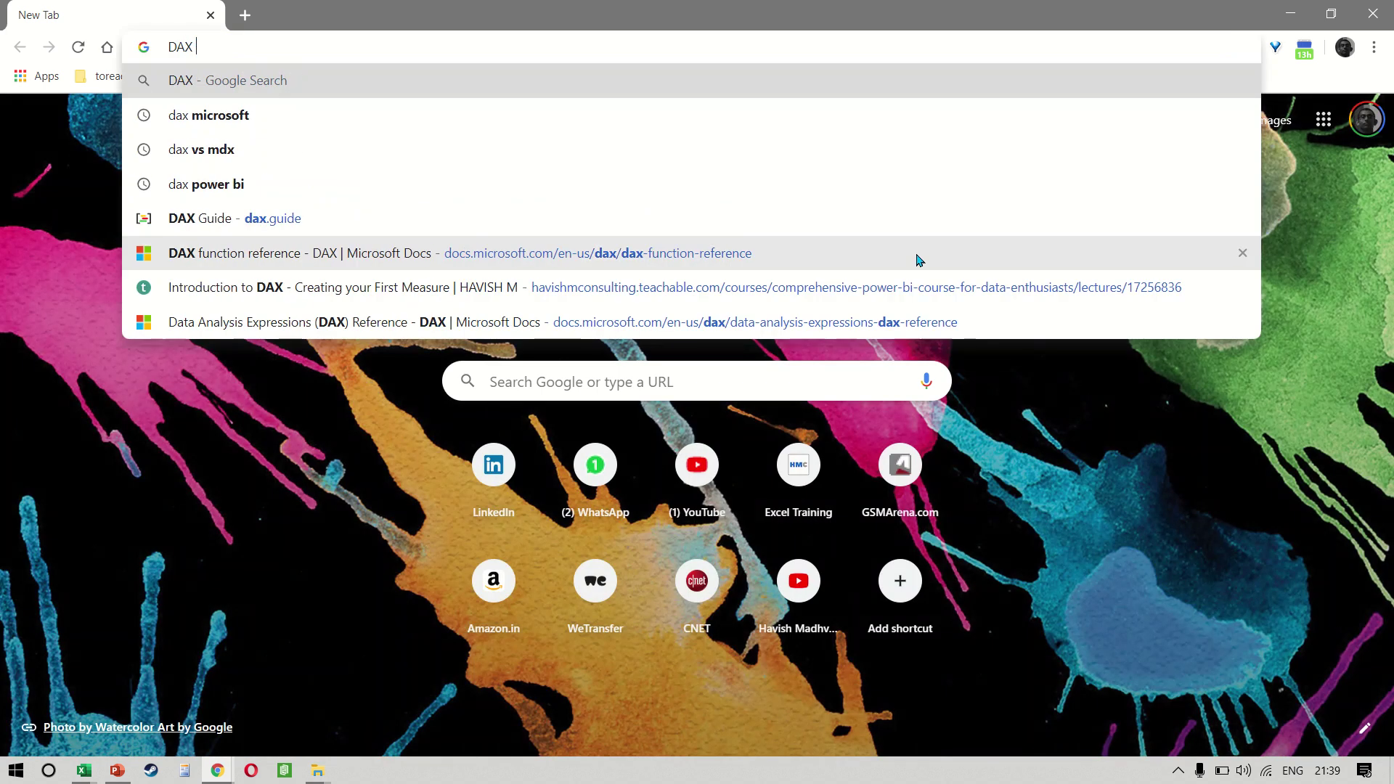
# Search Google for 'dax vs mdx' and read the snippet contrasting DAX and MDX
pyautogui.press('Return')
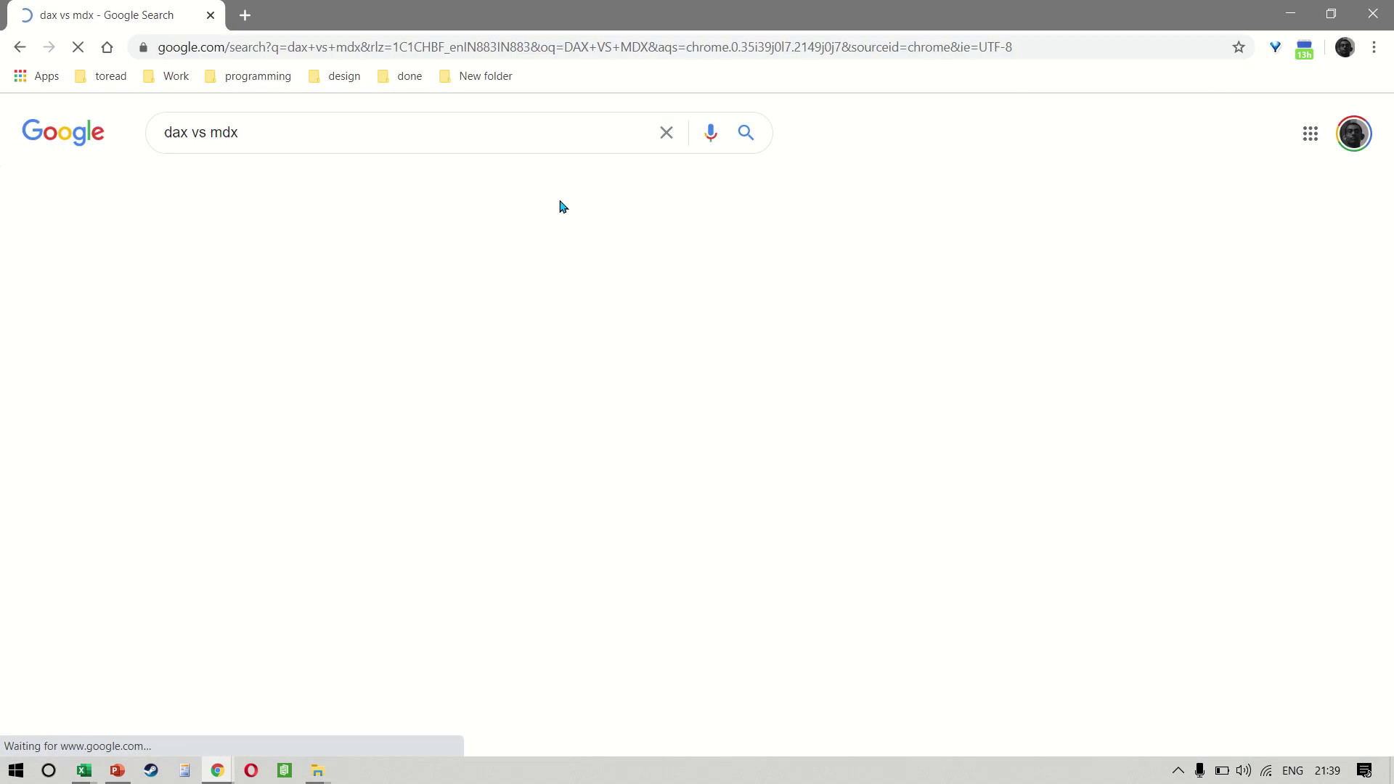
pyautogui.hotkey('ctrl', '+')
pyautogui.hotkey('ctrl', '+')
pyautogui.hotkey('ctrl', '+')
pyautogui.hotkey('ctrl', '+')
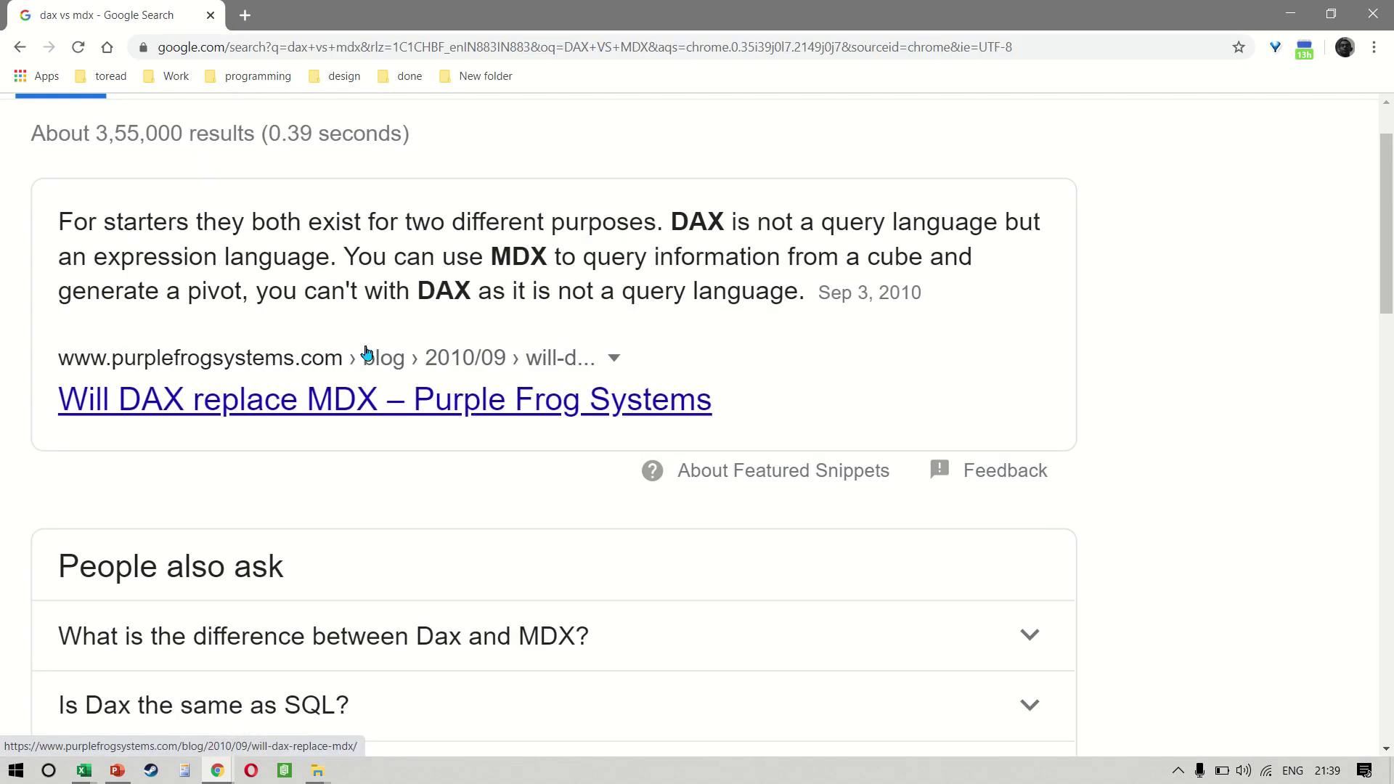
pyautogui.hotkey('ctrl', '-')
pyautogui.hotkey('ctrl', '-')
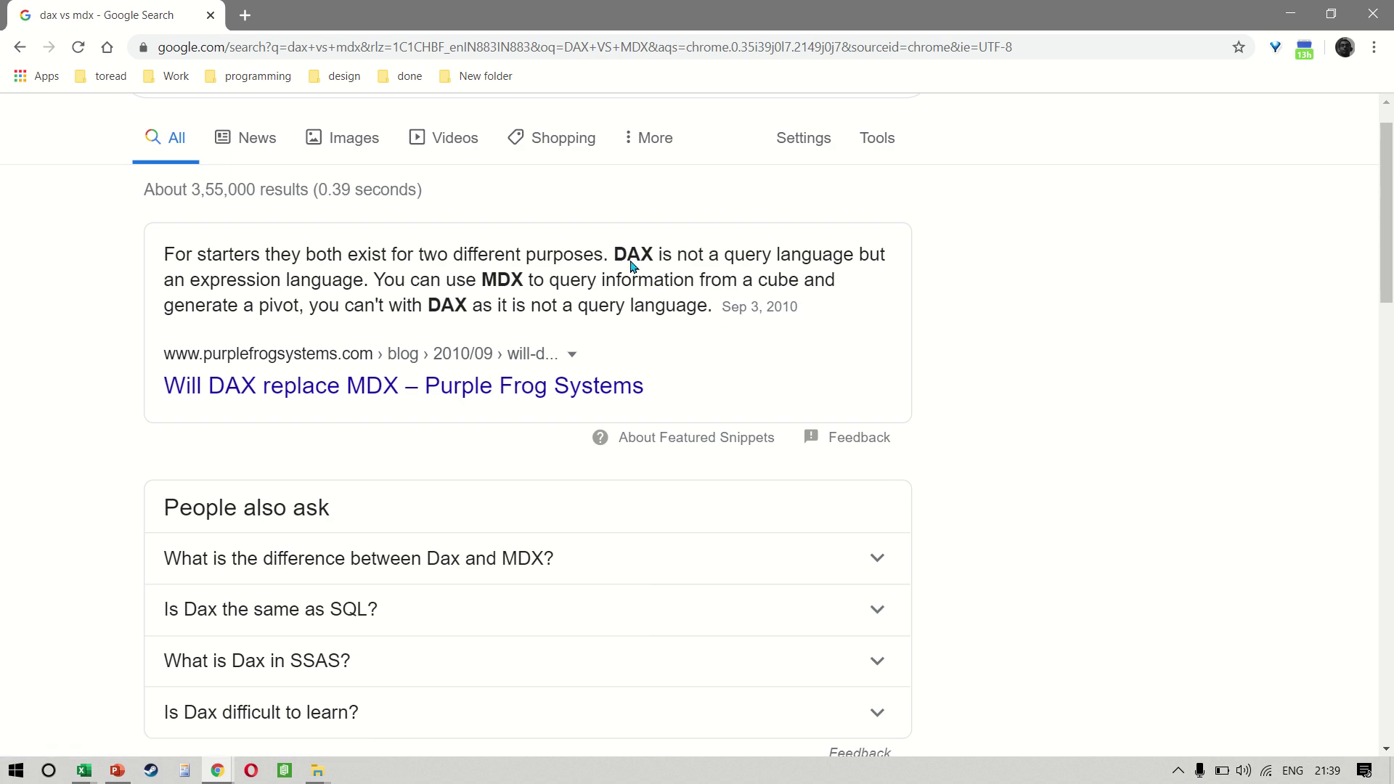
pyautogui.moveTo(615, 255); pyautogui.dragTo(656, 256)
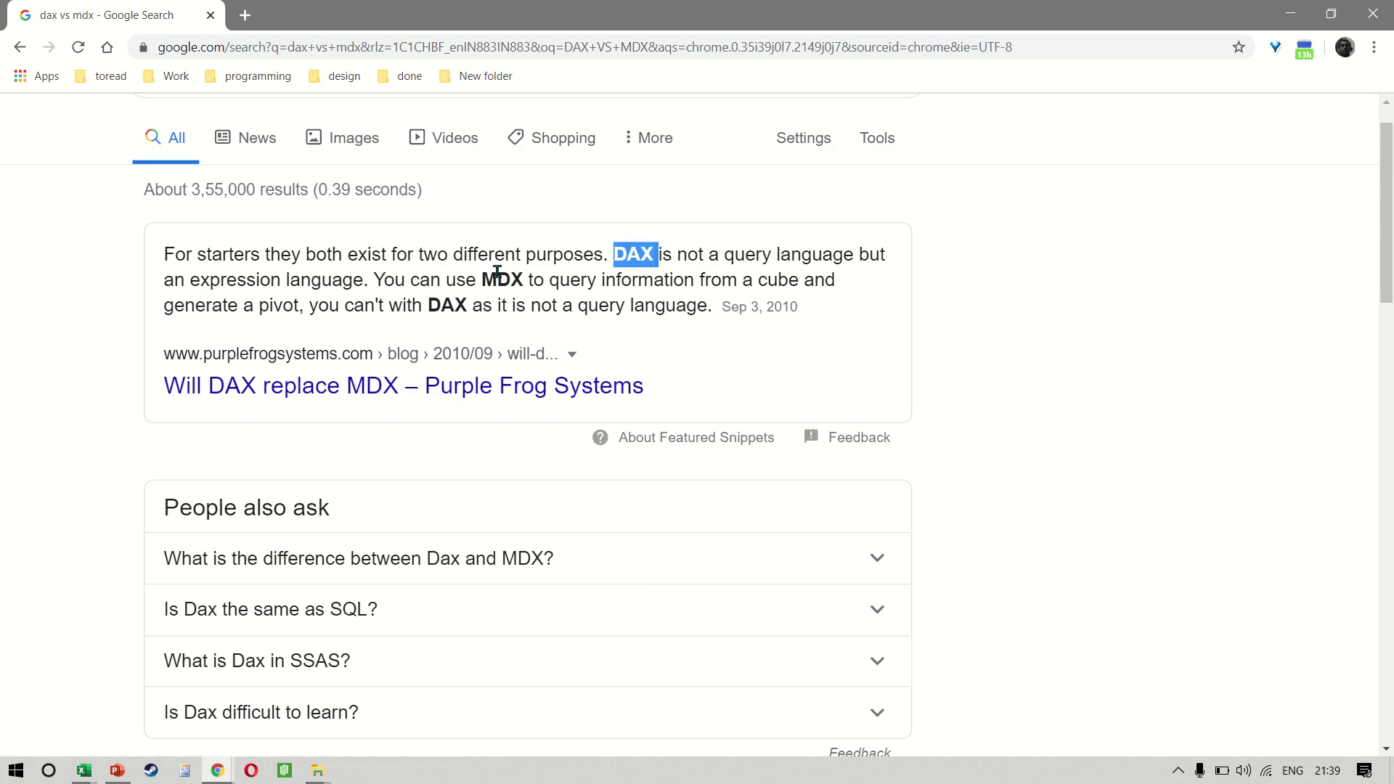
pyautogui.moveTo(498, 278); pyautogui.dragTo(543, 278)
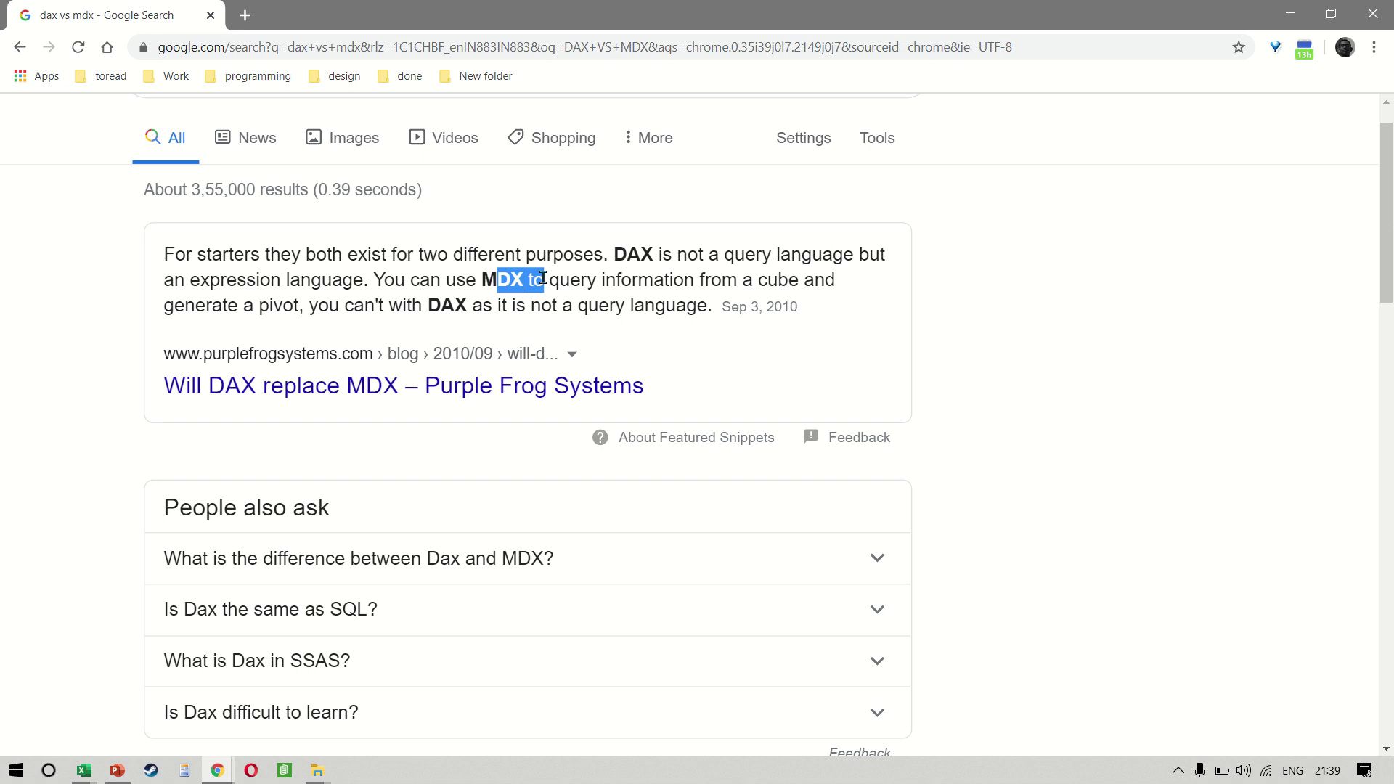
pyautogui.hotkey('ctrl', '-')
pyautogui.hotkey('ctrl', '-')
pyautogui.scroll(-1, 546, 284)
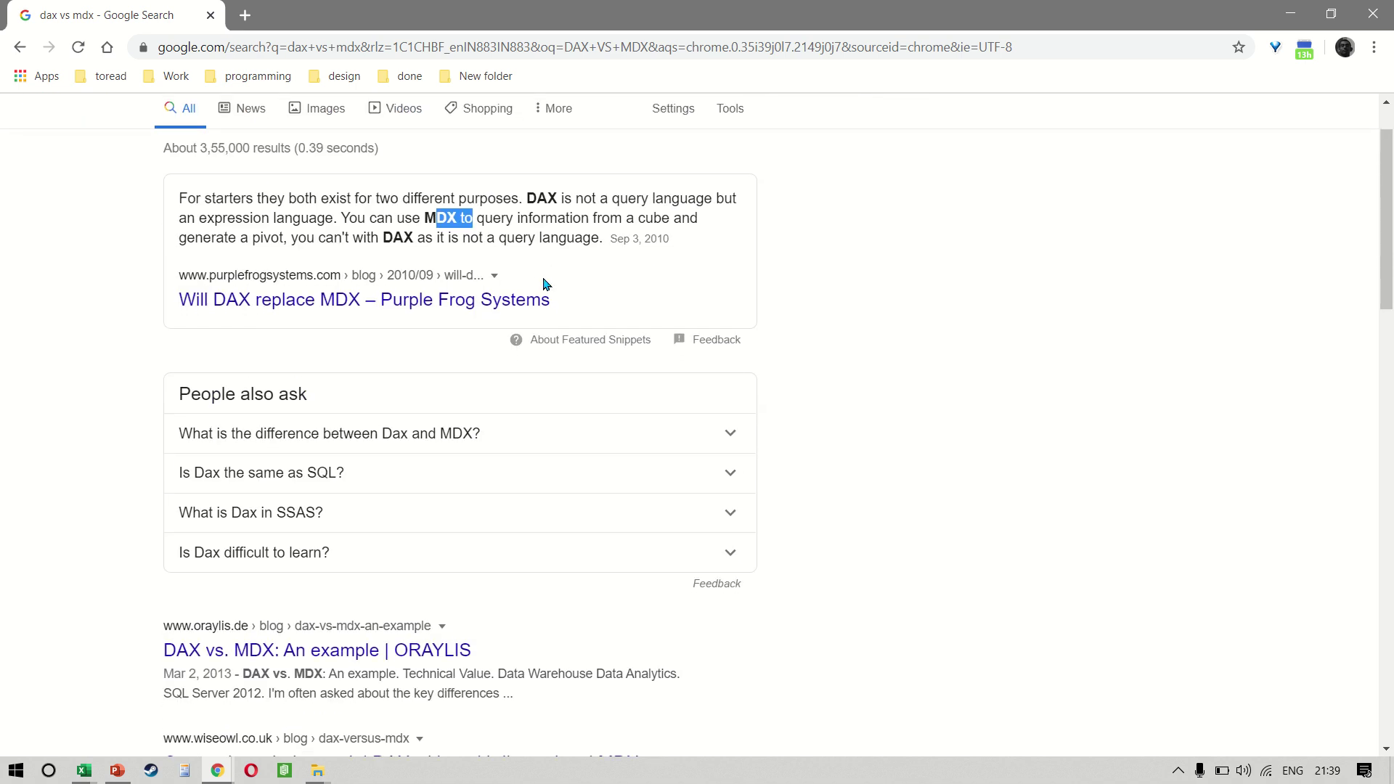
pyautogui.scroll(-4, 546, 284)
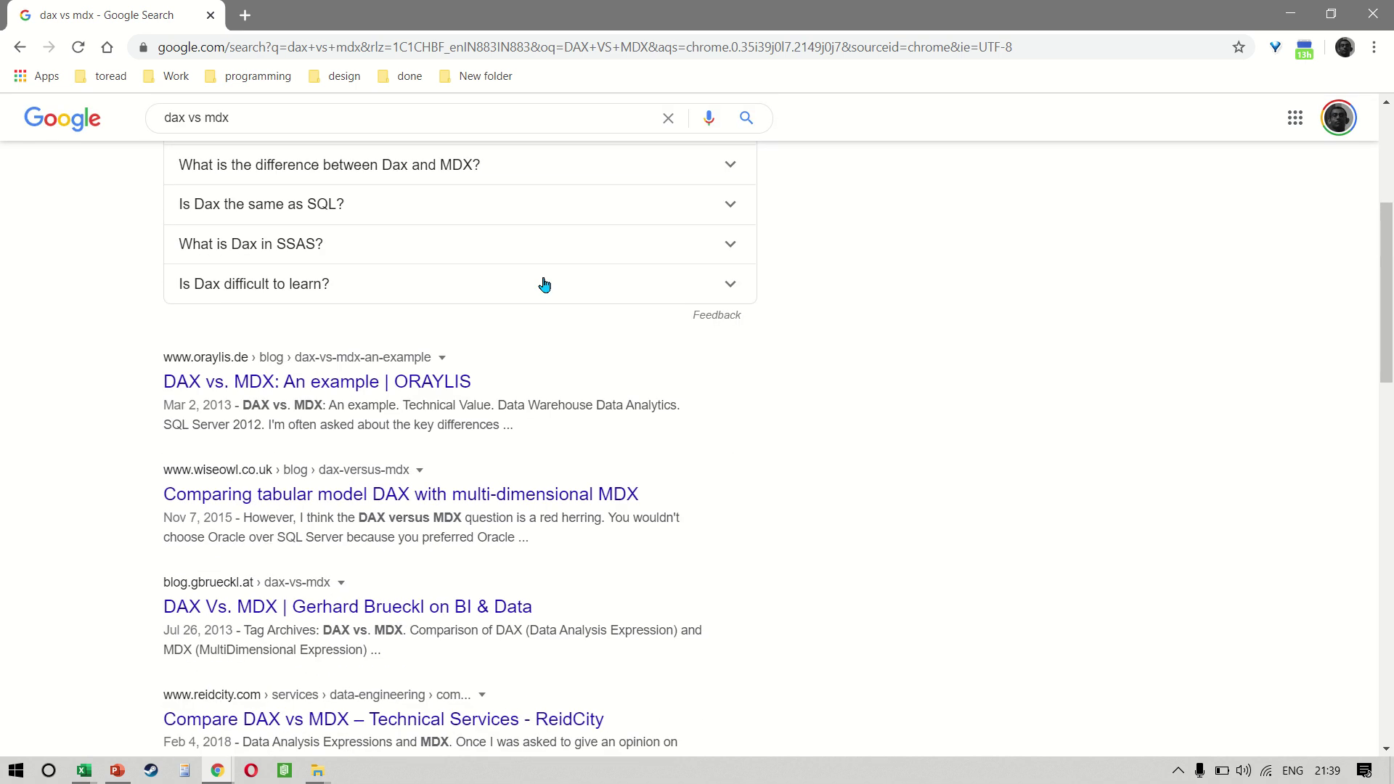
pyautogui.scroll(5, 547, 284)
pyautogui.scroll(-4, 546, 284)
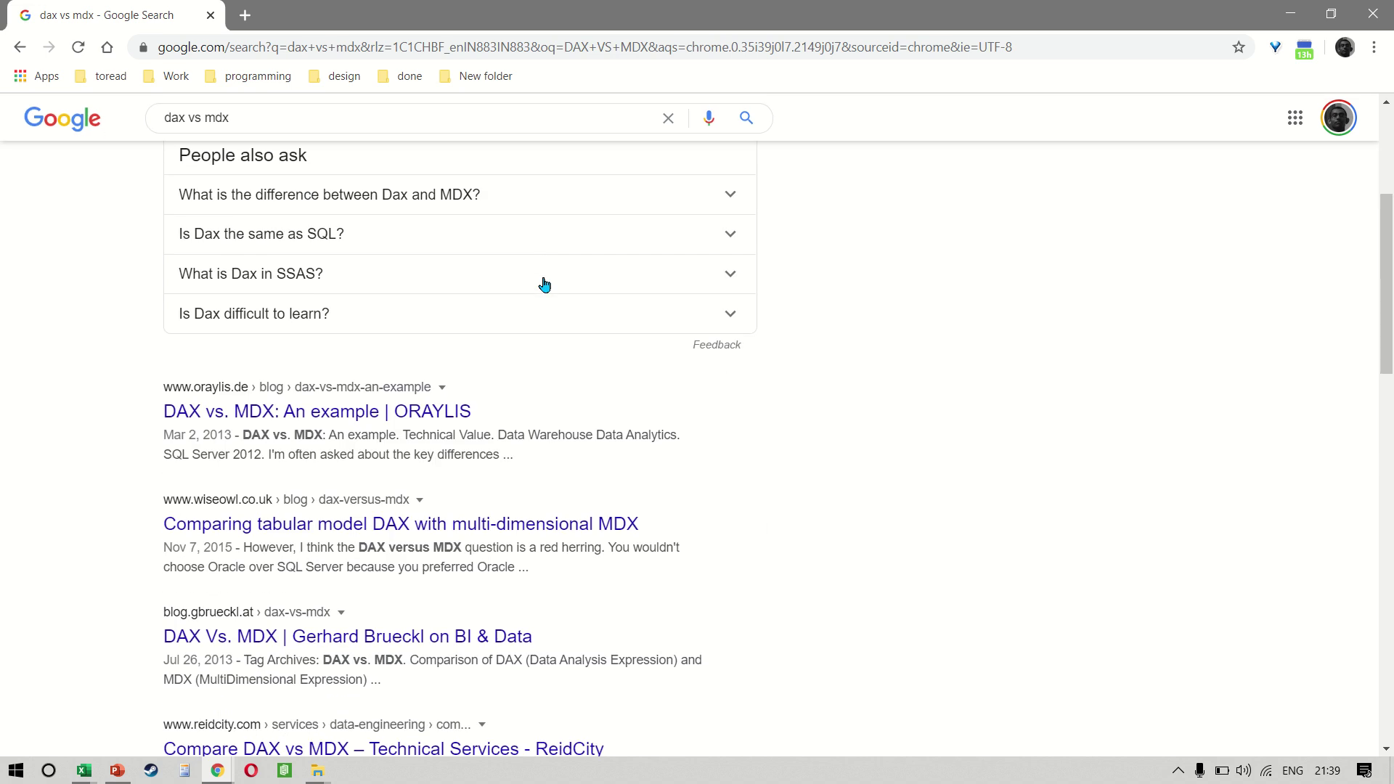
pyautogui.scroll(5, 545, 284)
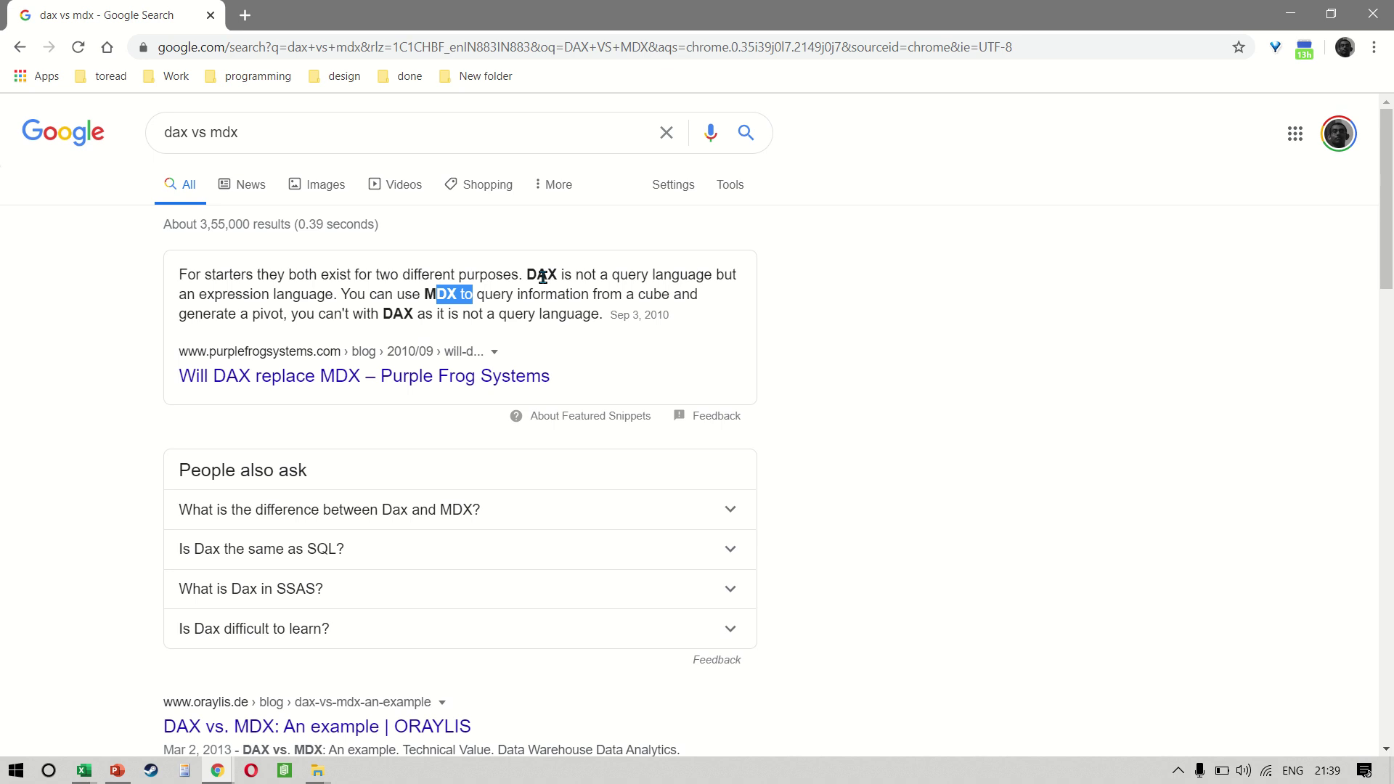
# Load dax.guide and browse its A-Z list of DAX functions
pyautogui.click(654, 46)
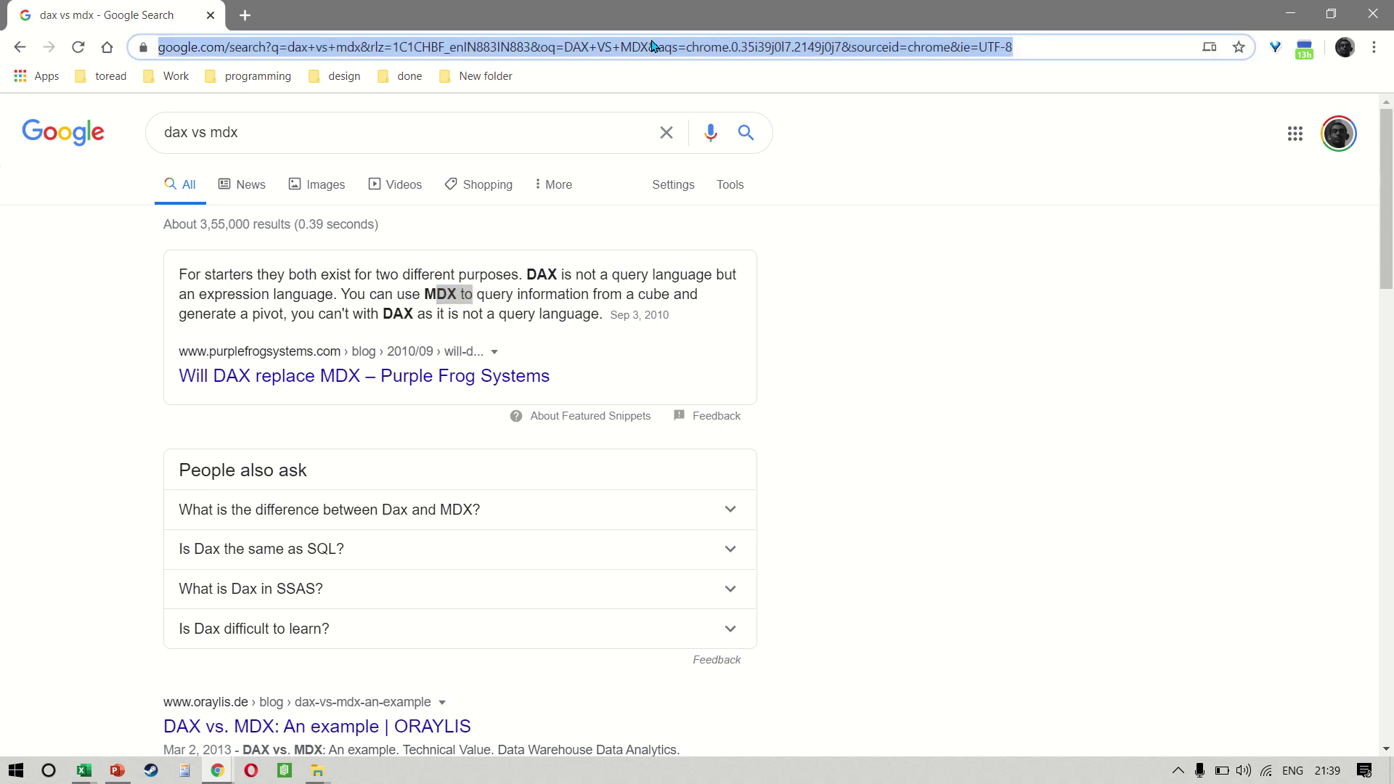
pyautogui.write('DAX.GUIDE')
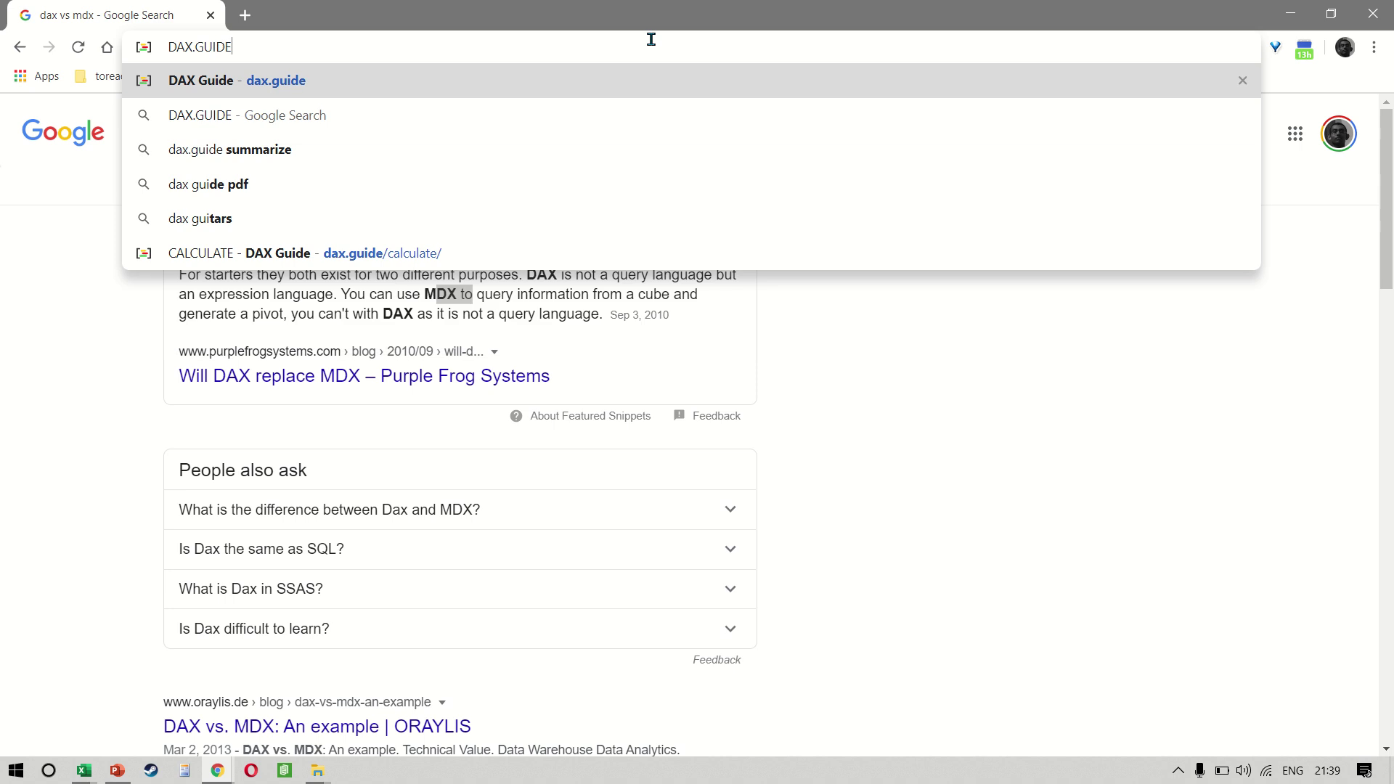
pyautogui.press('Return')
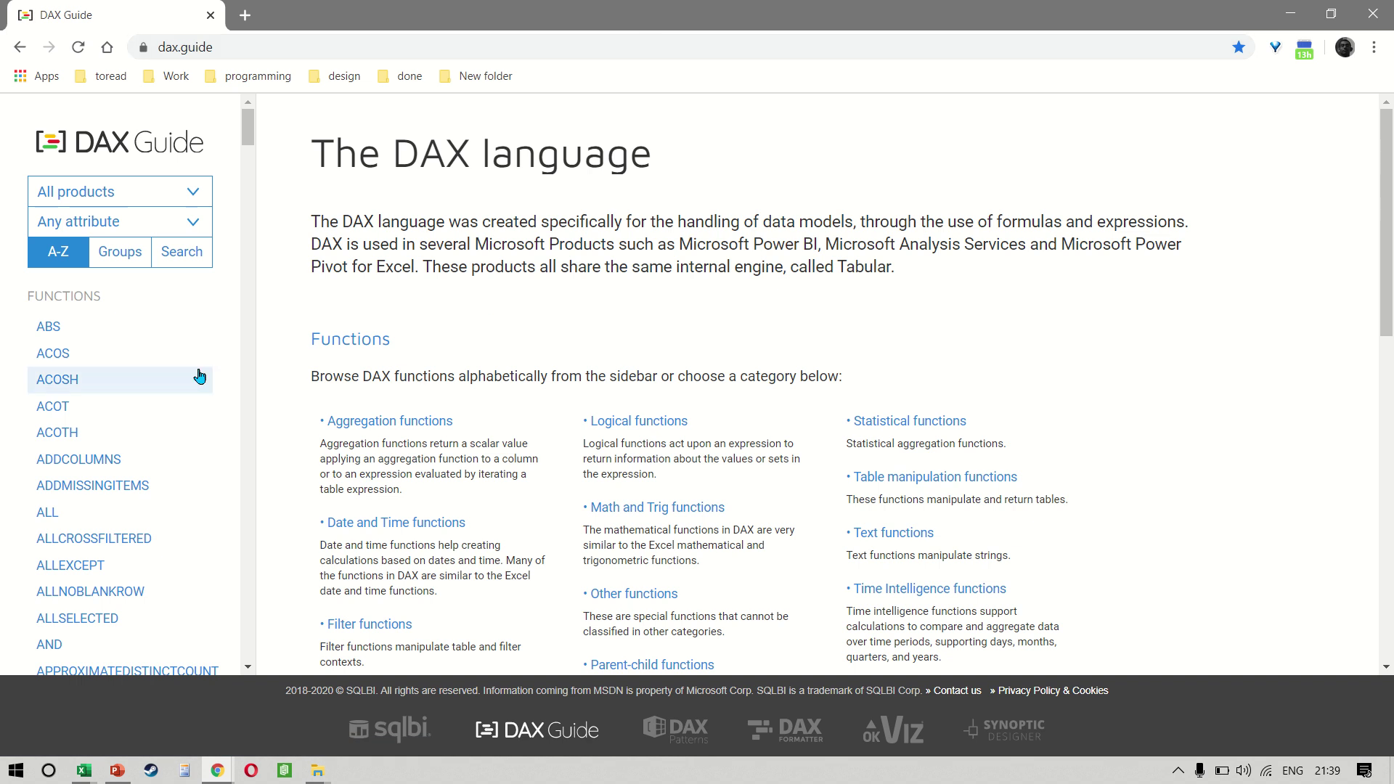
pyautogui.scroll(-6, 169, 503)
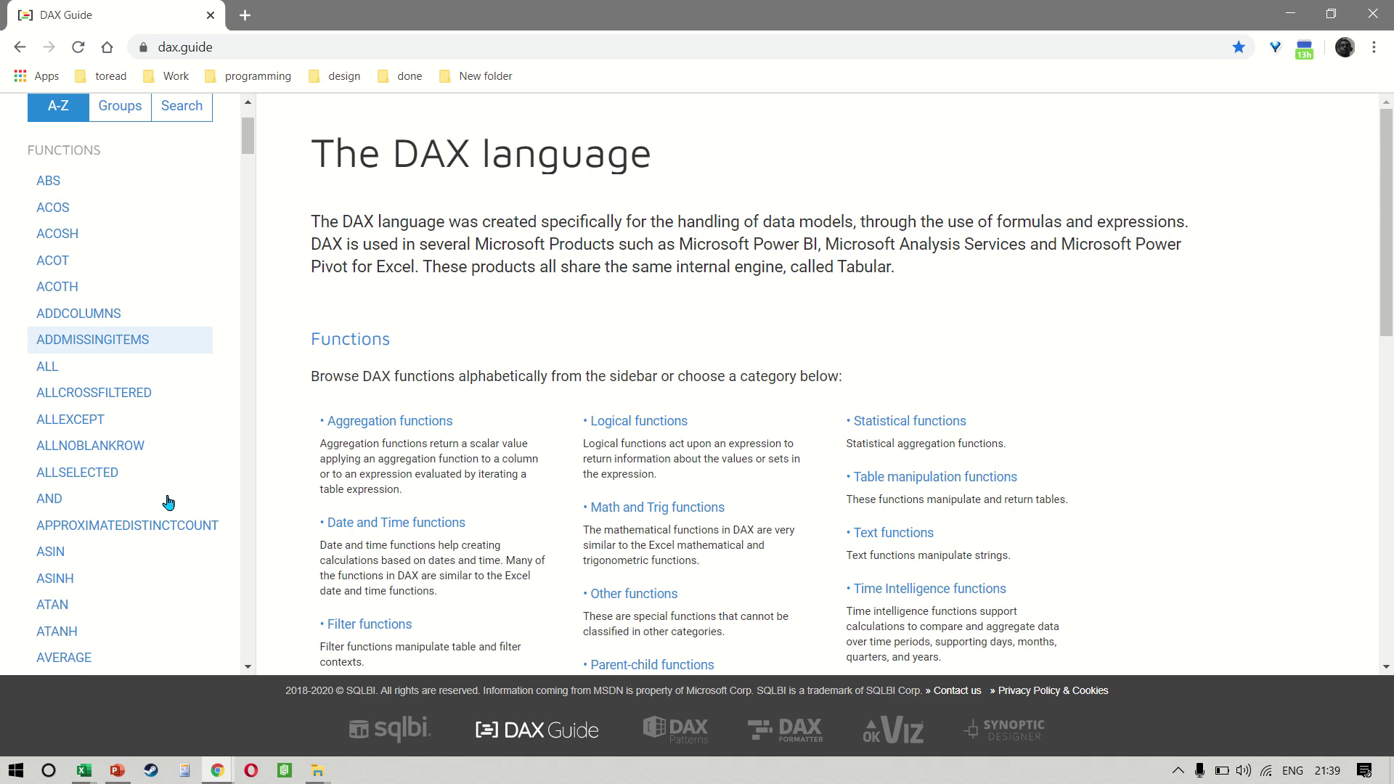
pyautogui.scroll(-5, 169, 545)
pyautogui.scroll(8, 170, 545)
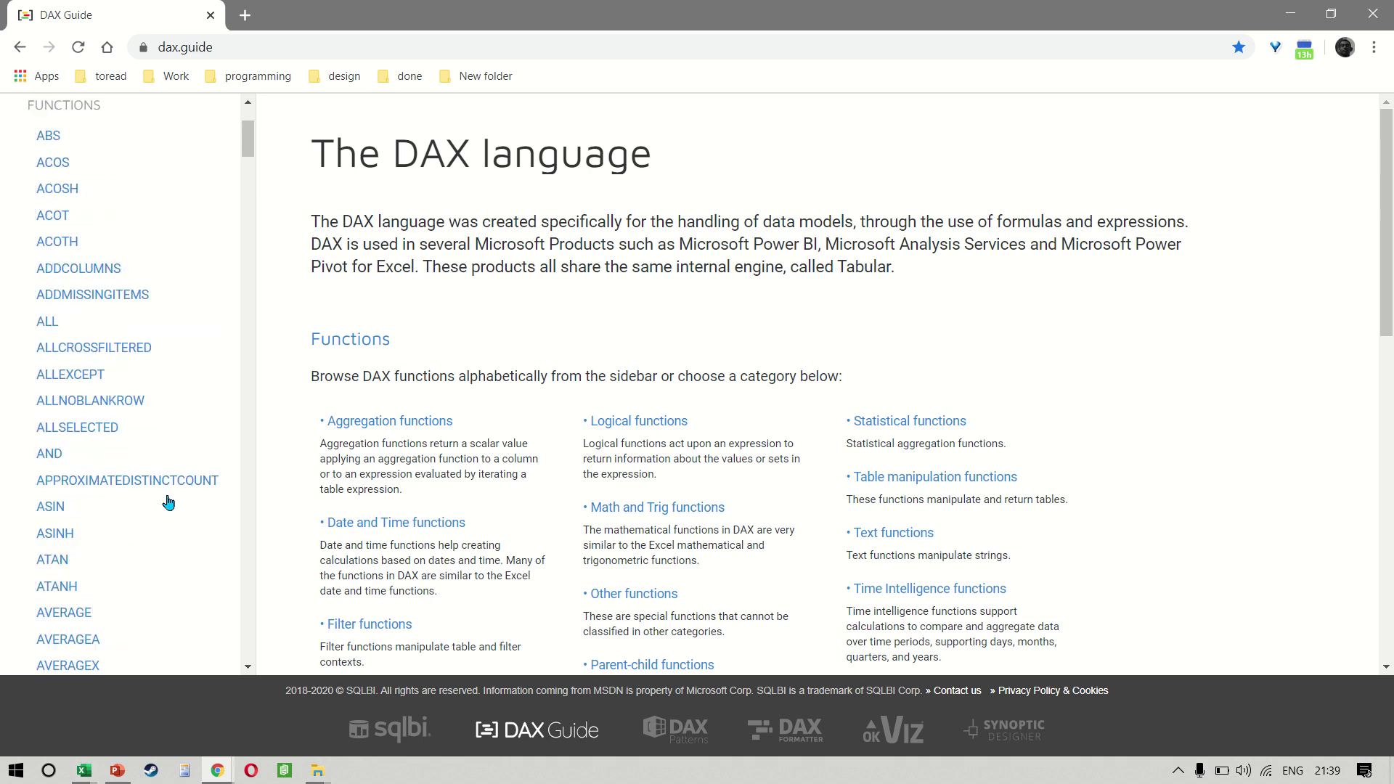
pyautogui.scroll(-2, 153, 465)
pyautogui.scroll(-4, 114, 285)
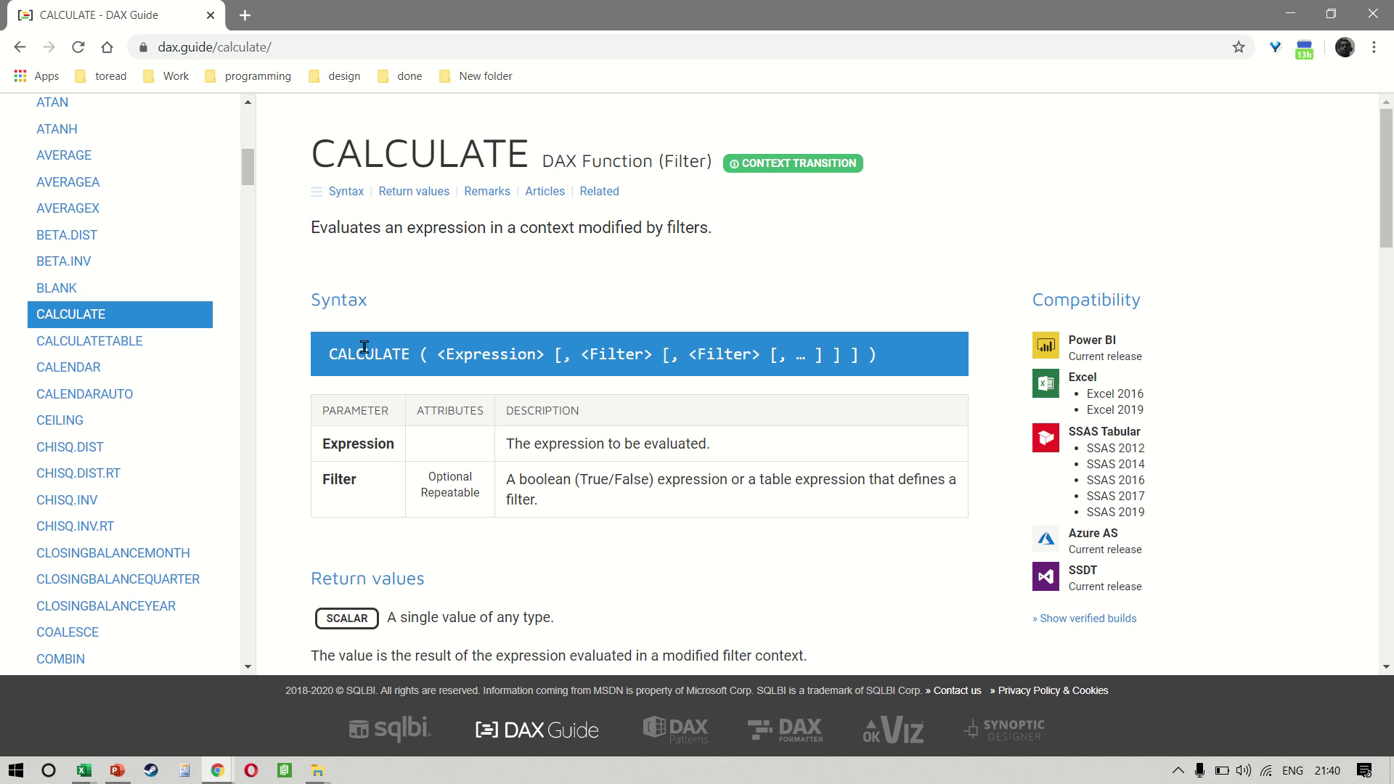
pyautogui.moveTo(365, 349); pyautogui.dragTo(852, 379)
pyautogui.scroll(-8, 852, 379)
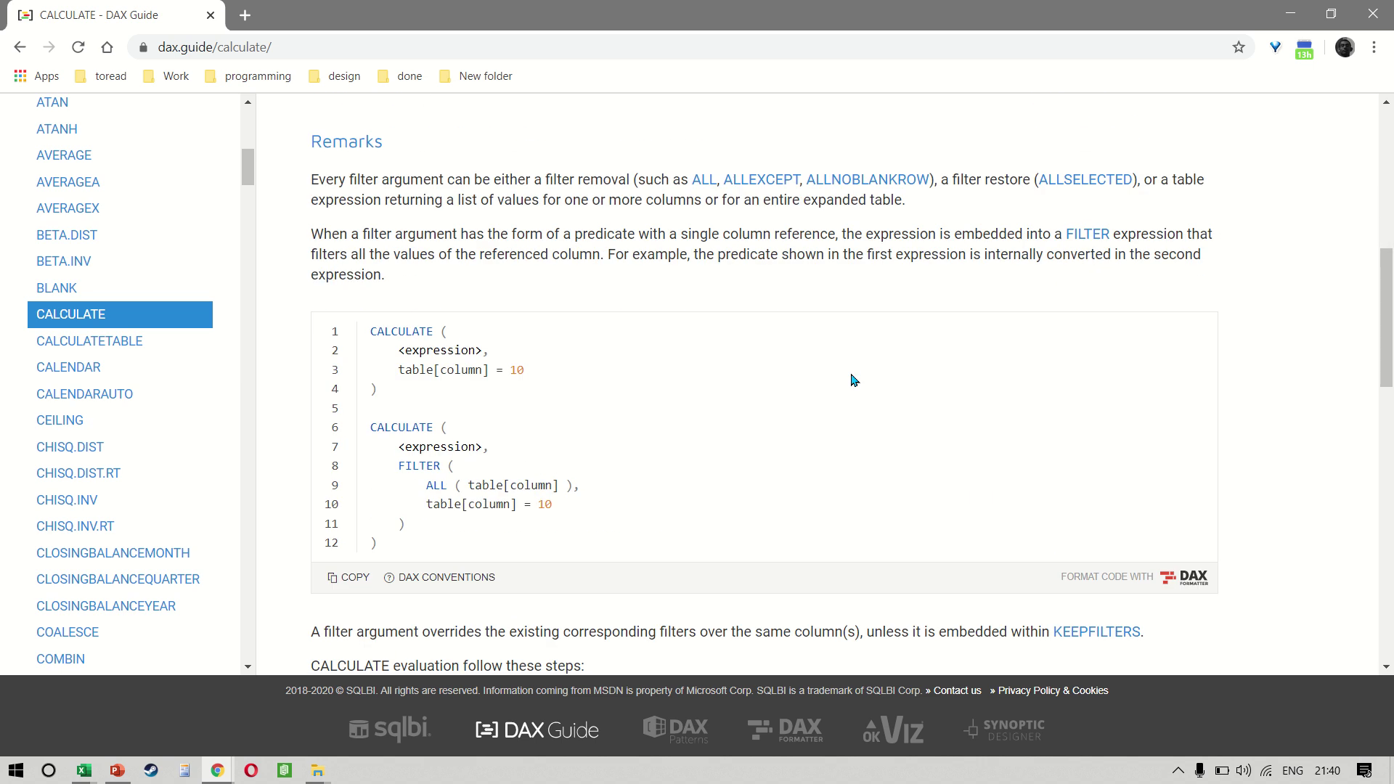
pyautogui.scroll(-12, 738, 479)
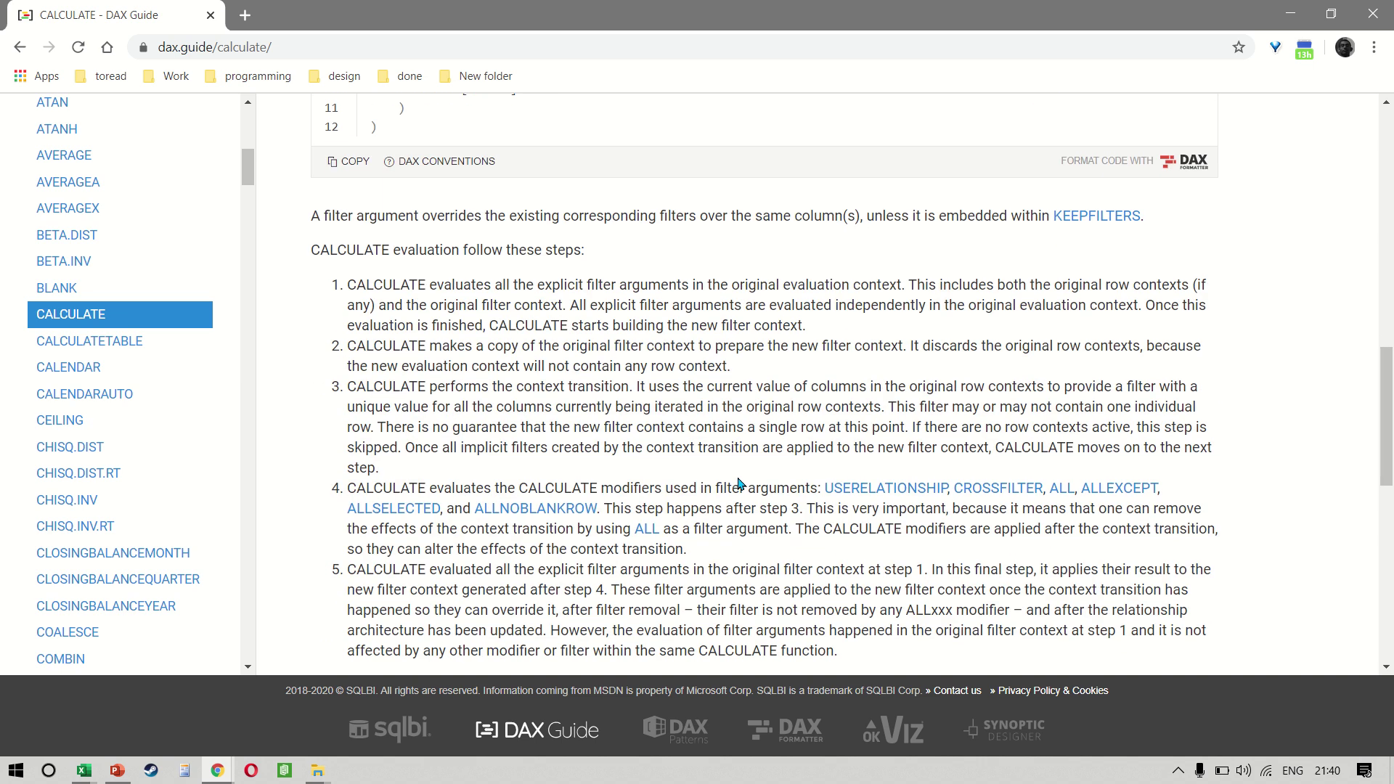
pyautogui.scroll(20, 737, 477)
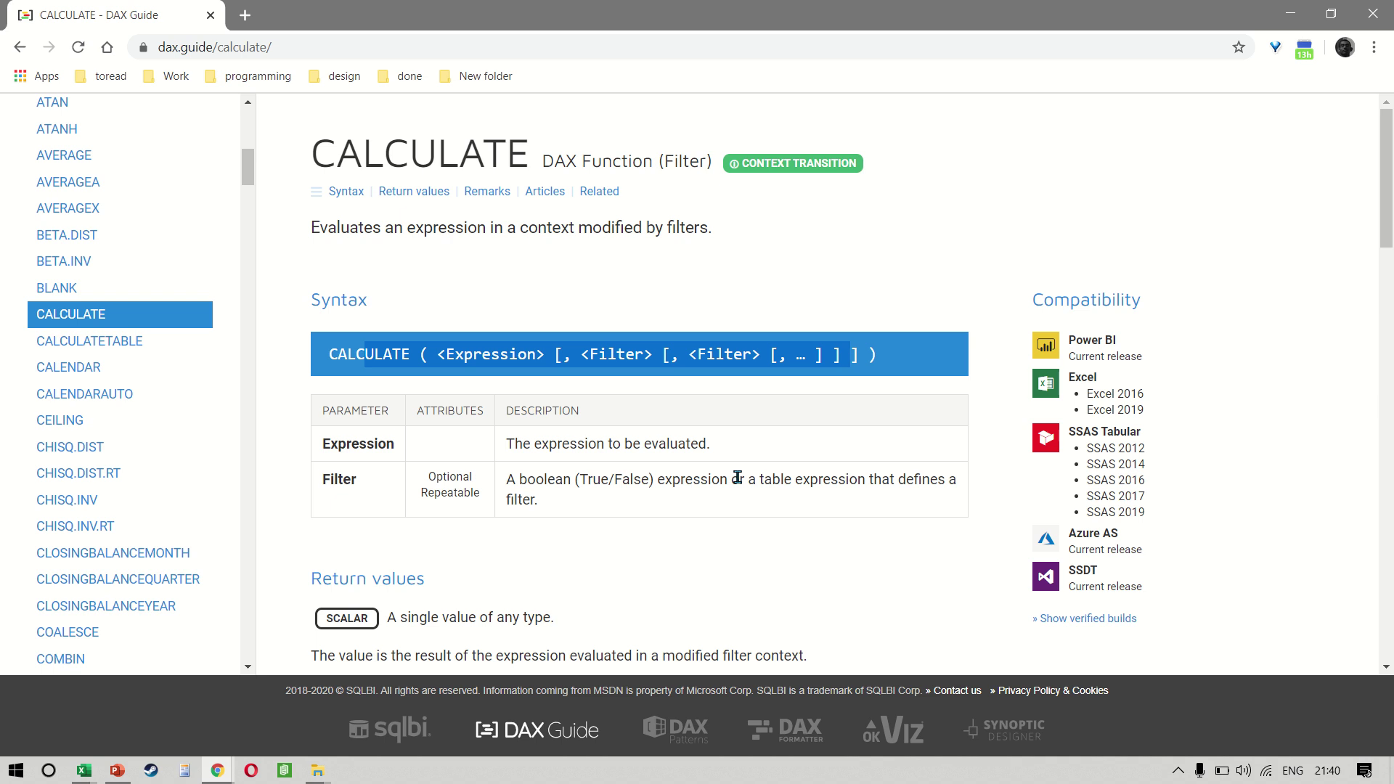
pyautogui.scroll(-1, 1049, 419)
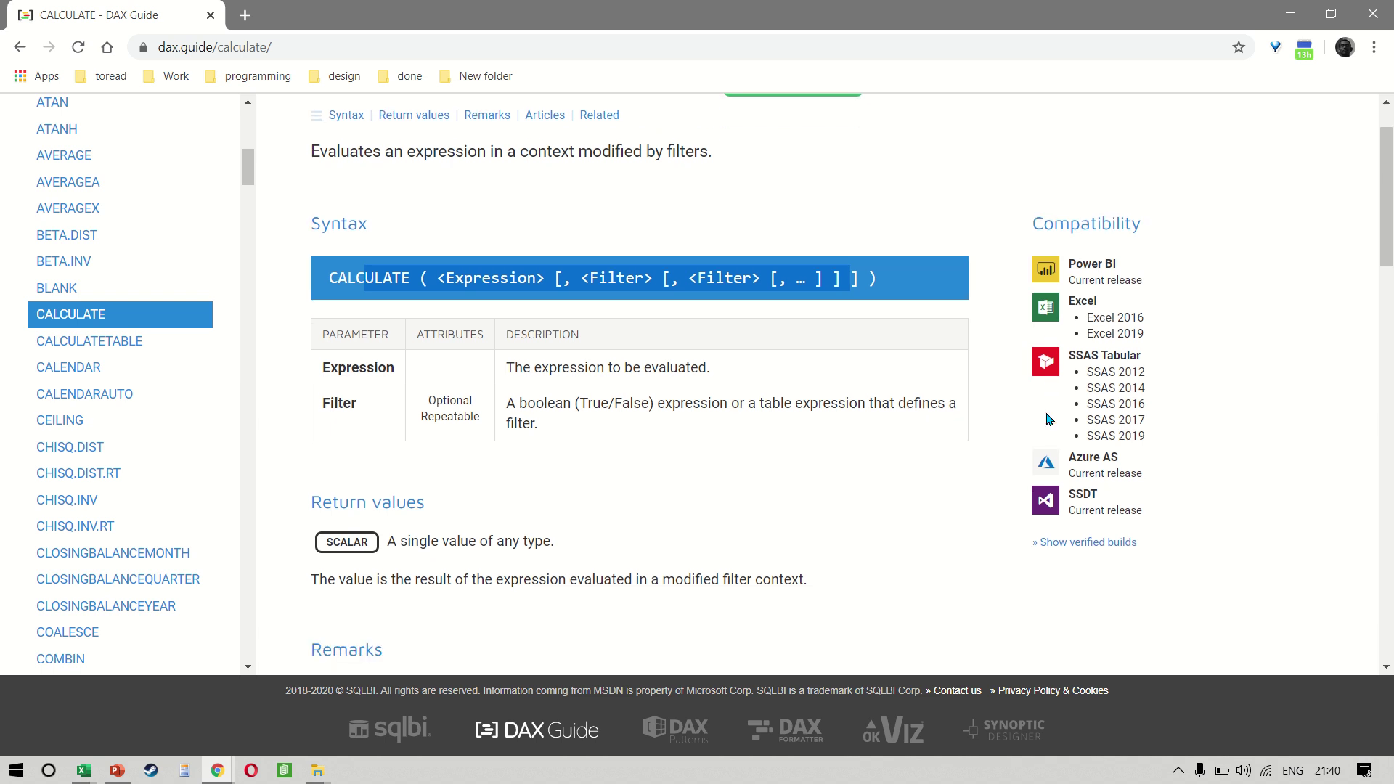
pyautogui.moveTo(1011, 192); pyautogui.dragTo(1191, 565)
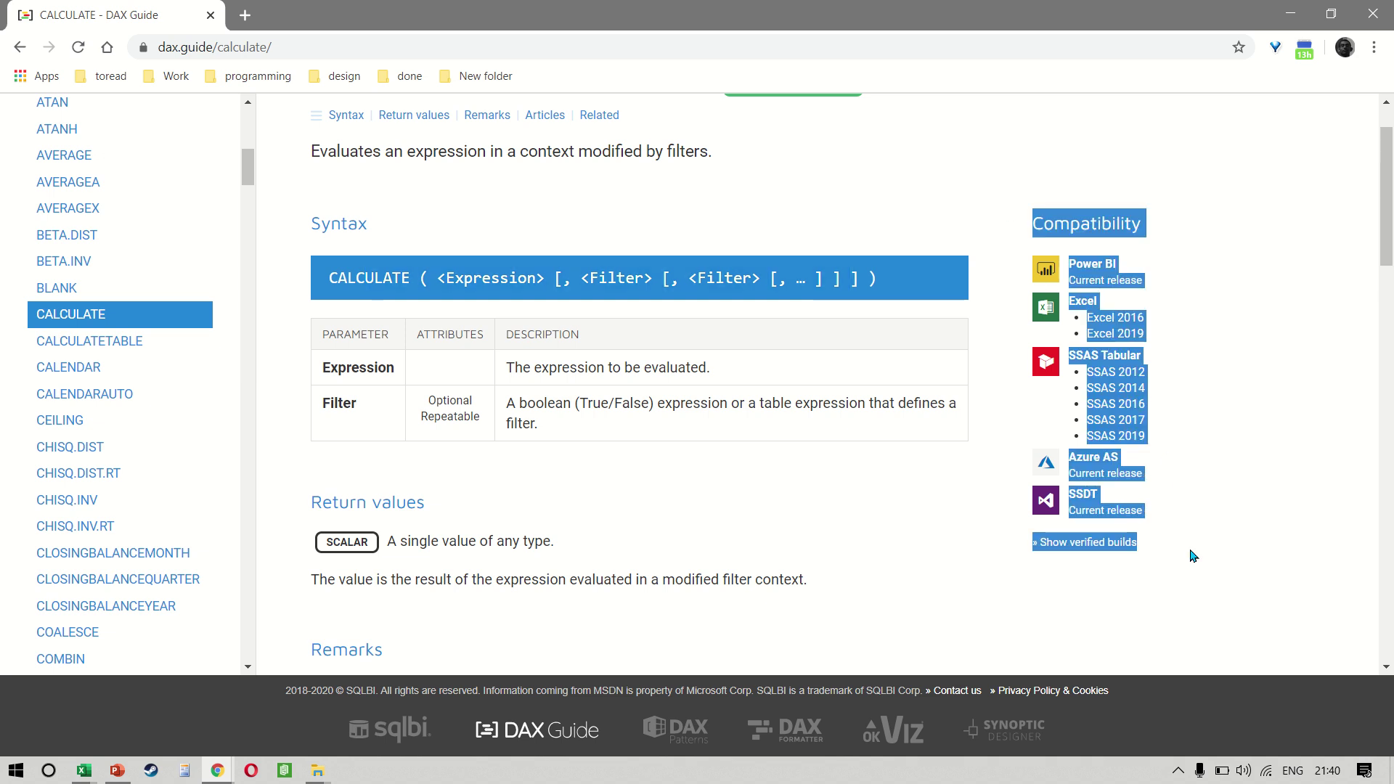
pyautogui.click(1193, 556)
pyautogui.scroll(-1, 1193, 556)
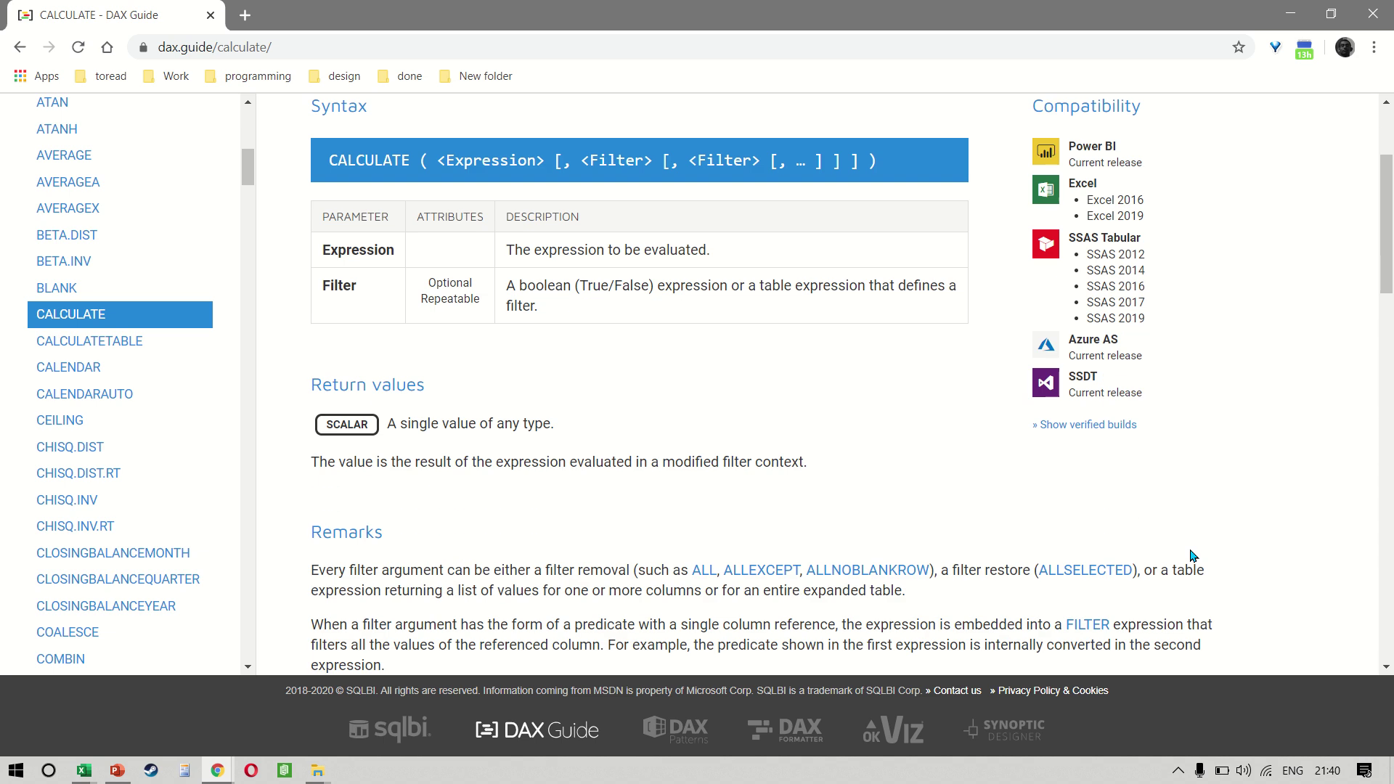
pyautogui.moveTo(1162, 267); pyautogui.dragTo(1070, 241)
pyautogui.click(1236, 265)
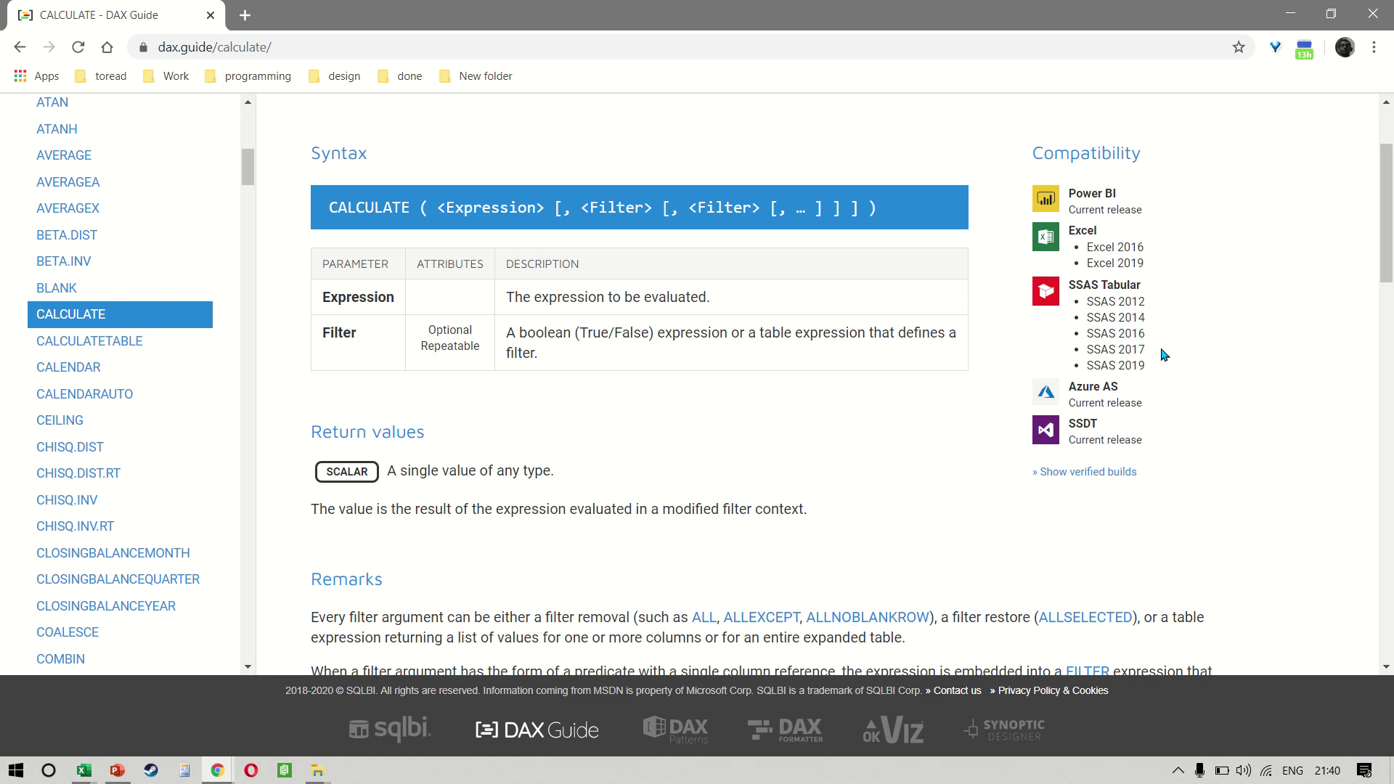
# Switch back to Book6 in Excel and remove the DAX note from H2
pyautogui.hotkey('alt', 'Tab')
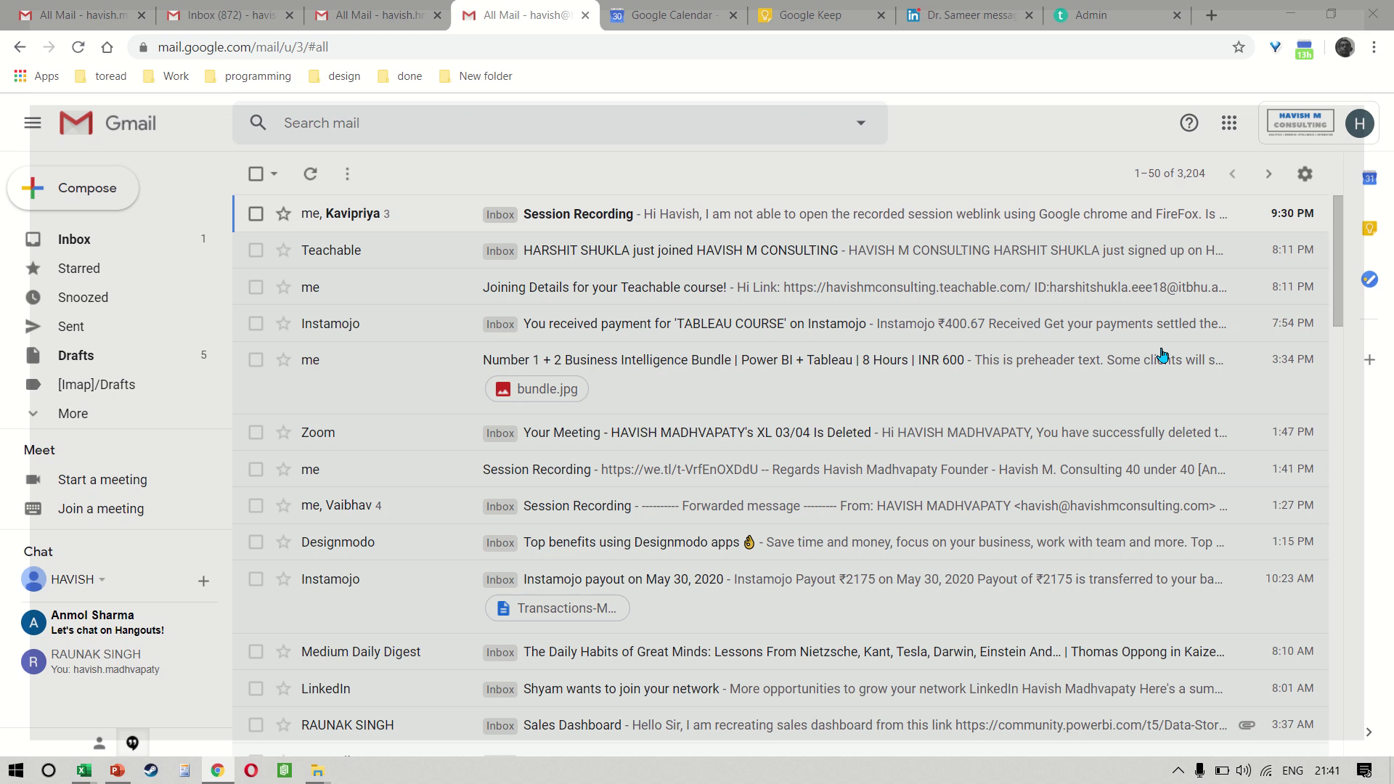
pyautogui.hotkey('alt', 'Tab')
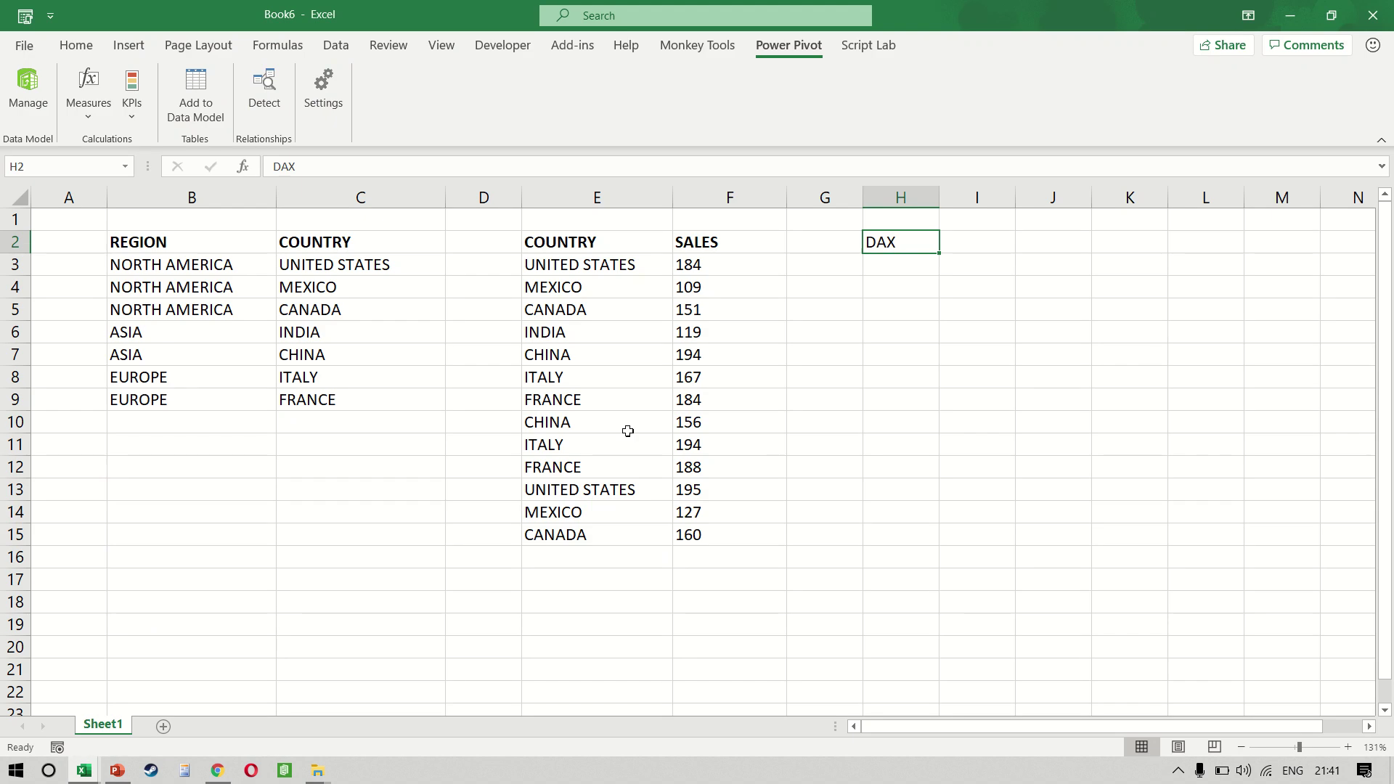
pyautogui.click(140, 335)
pyautogui.click(942, 320)
pyautogui.press('Left')
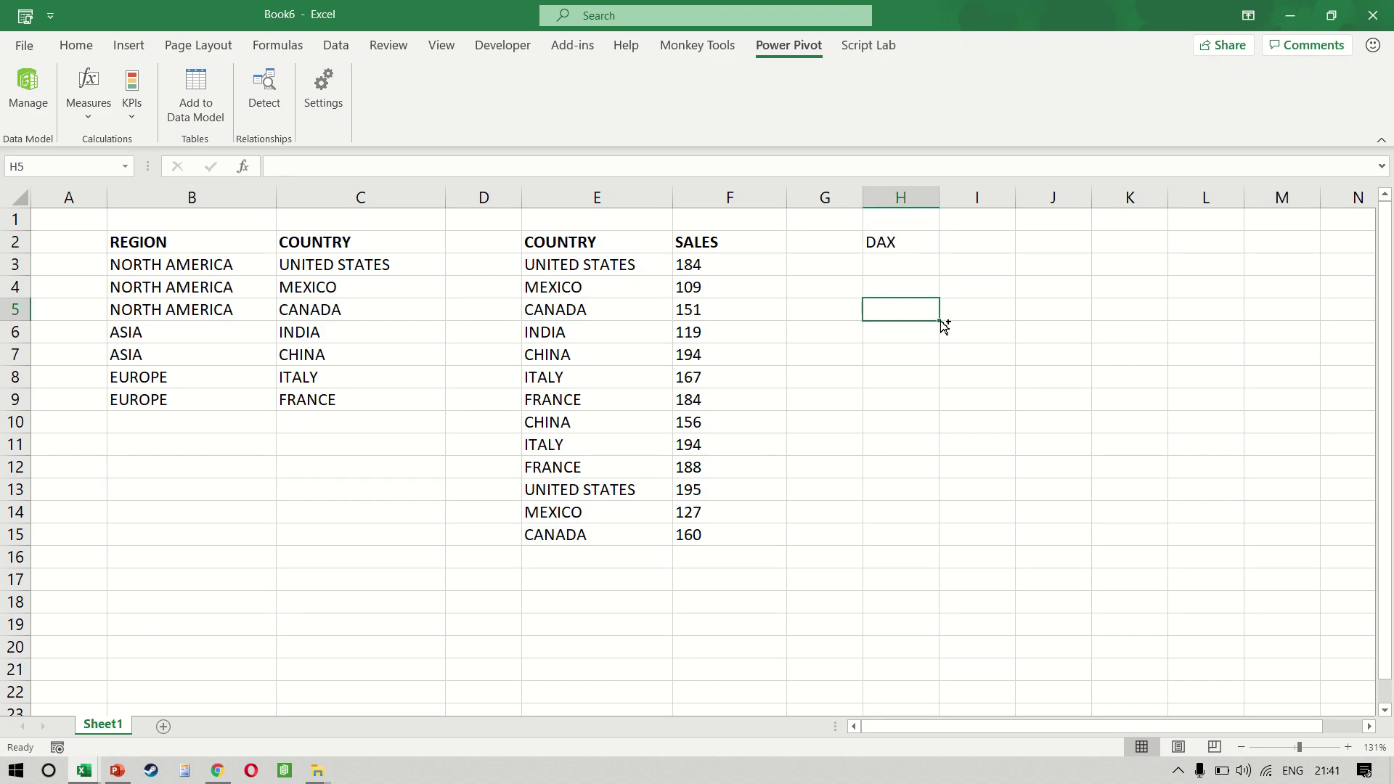
pyautogui.hotkey('ctrl', 'shift', 'Down')
pyautogui.hotkey('ctrl', 'z')
# Review the REGION and COUNTRY lists, selecting the North America, Asia and Europe countries
pyautogui.press('Left')
pyautogui.press('Left')
pyautogui.press('Left')
pyautogui.press('Left')
pyautogui.press('Left')
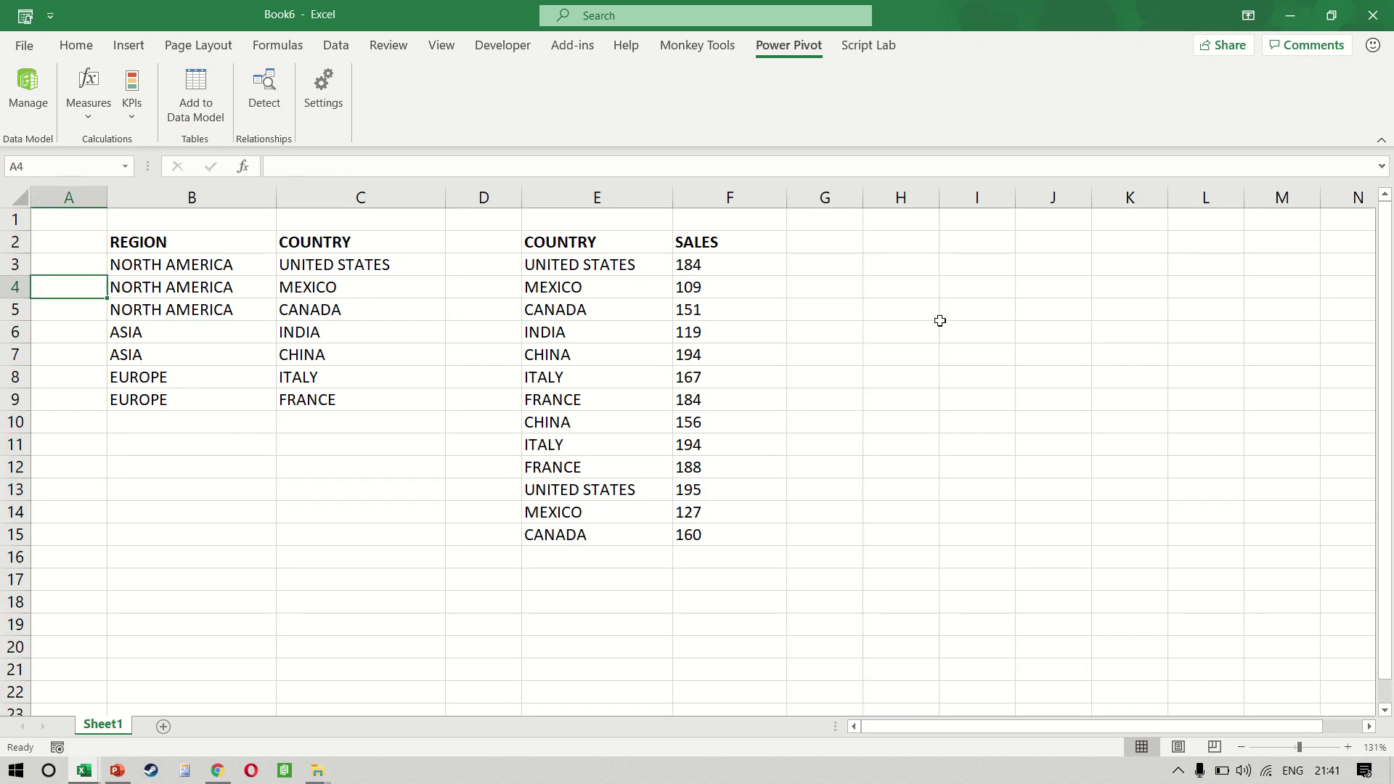
pyautogui.press('Right')
pyautogui.press('Up')
pyautogui.hotkey('ctrl', 'shift', 'Down')
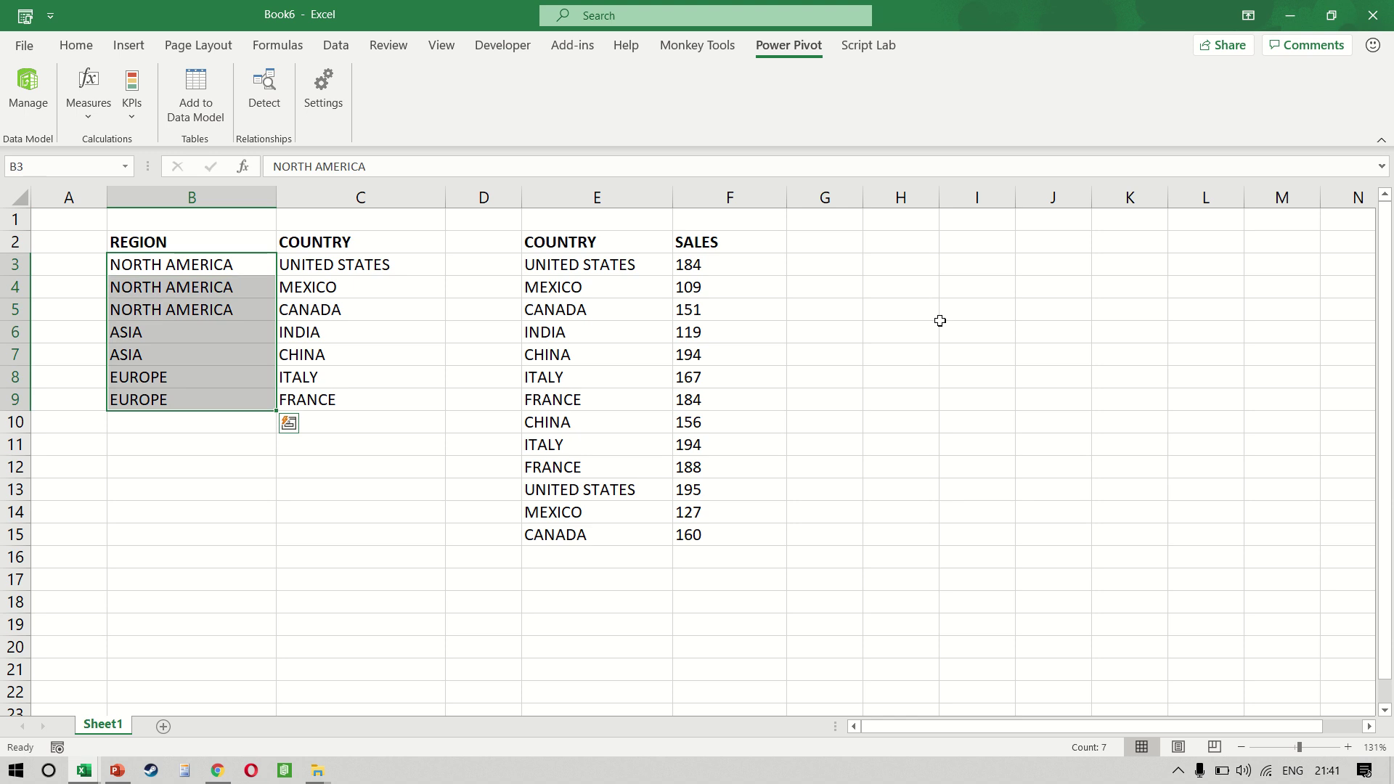
pyautogui.press('Right')
pyautogui.hotkey('ctrl', 'shift', 'Down')
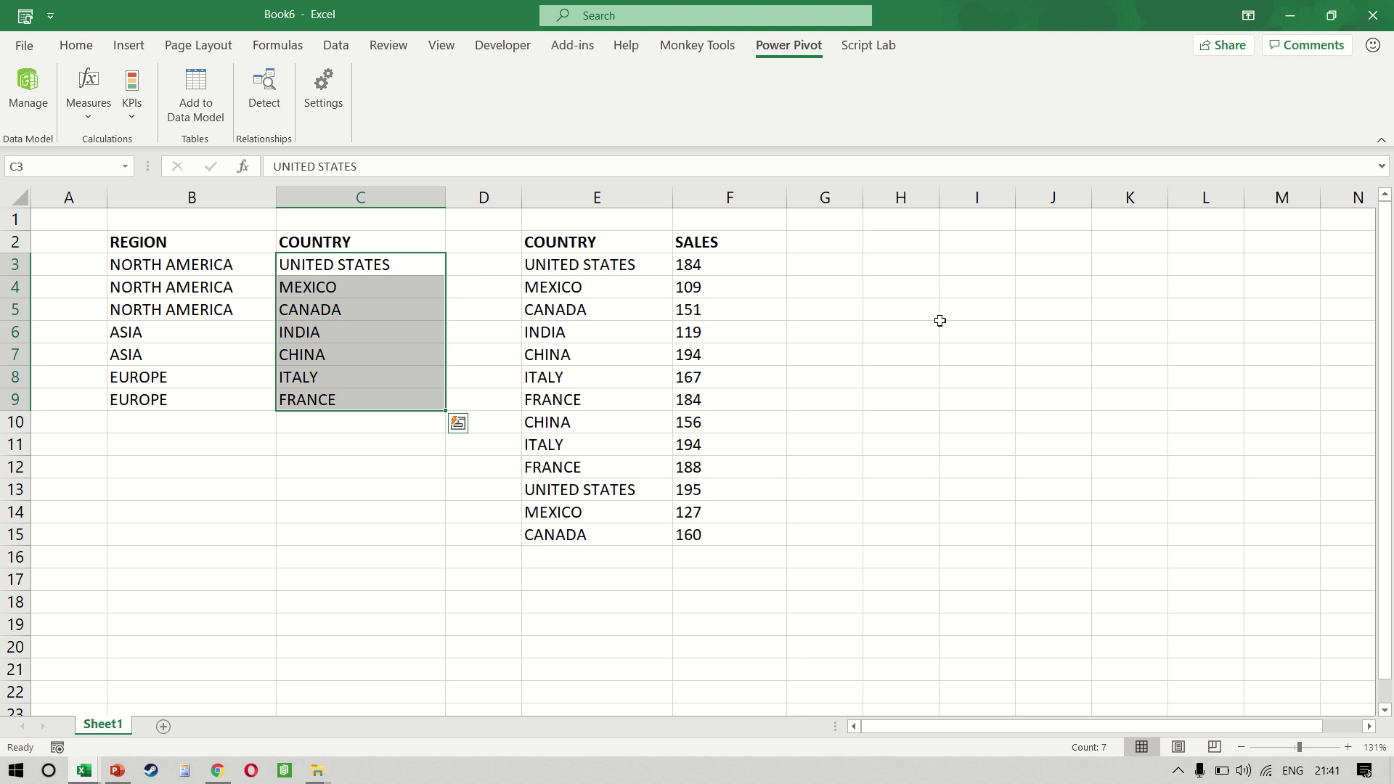
pyautogui.press('Left')
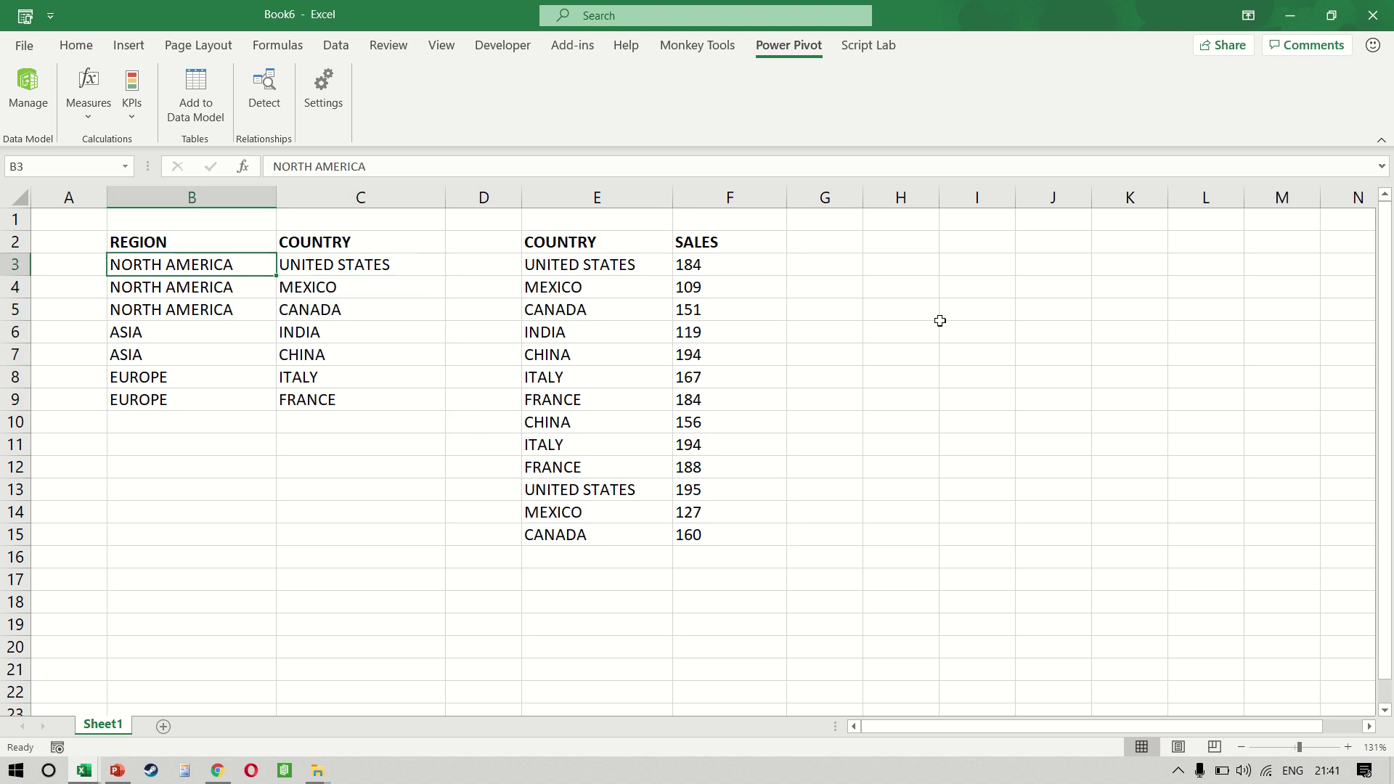
pyautogui.press('Right')
pyautogui.hotkey('shift', 'Down')
pyautogui.hotkey('shift', 'Down')
pyautogui.press('Down')
pyautogui.press('Down')
pyautogui.press('Down')
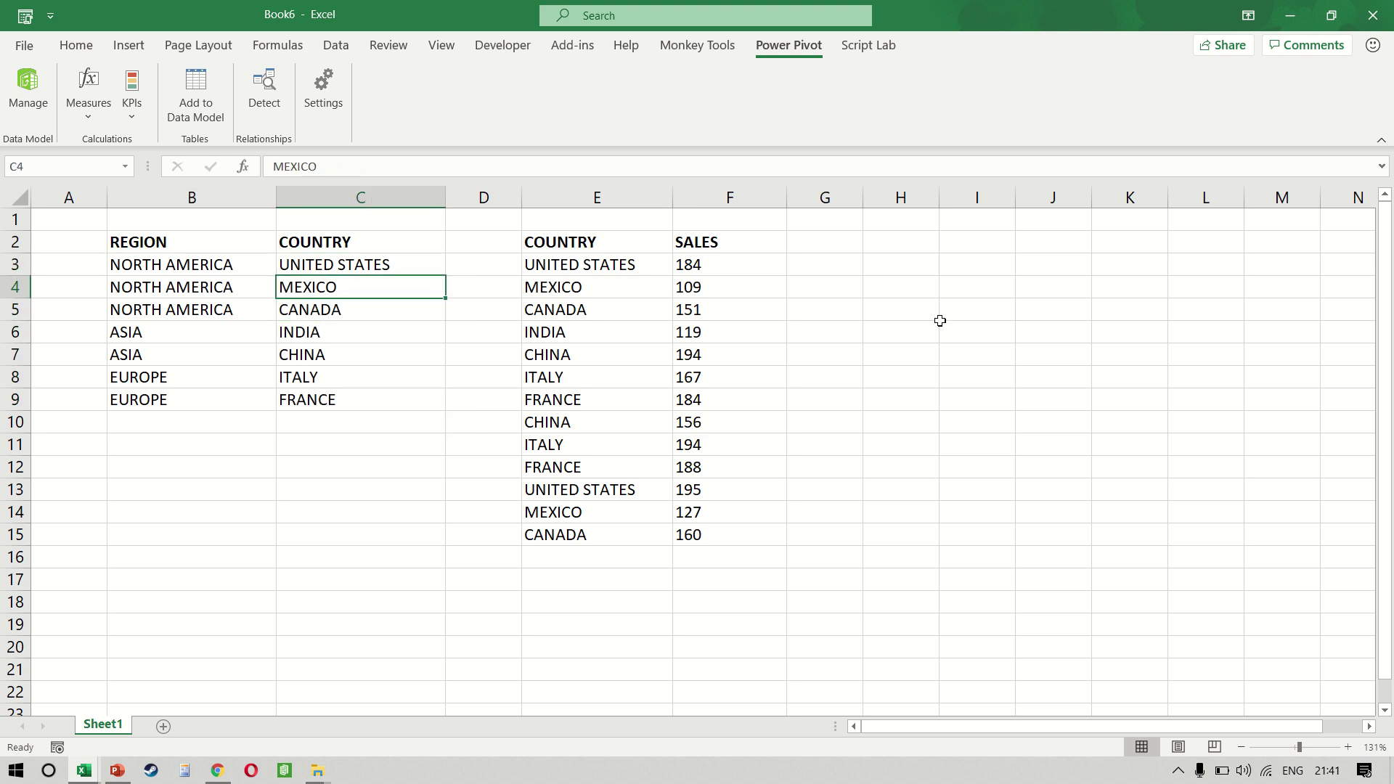
pyautogui.hotkey('shift', 'Down')
pyautogui.press('Down')
pyautogui.press('Down')
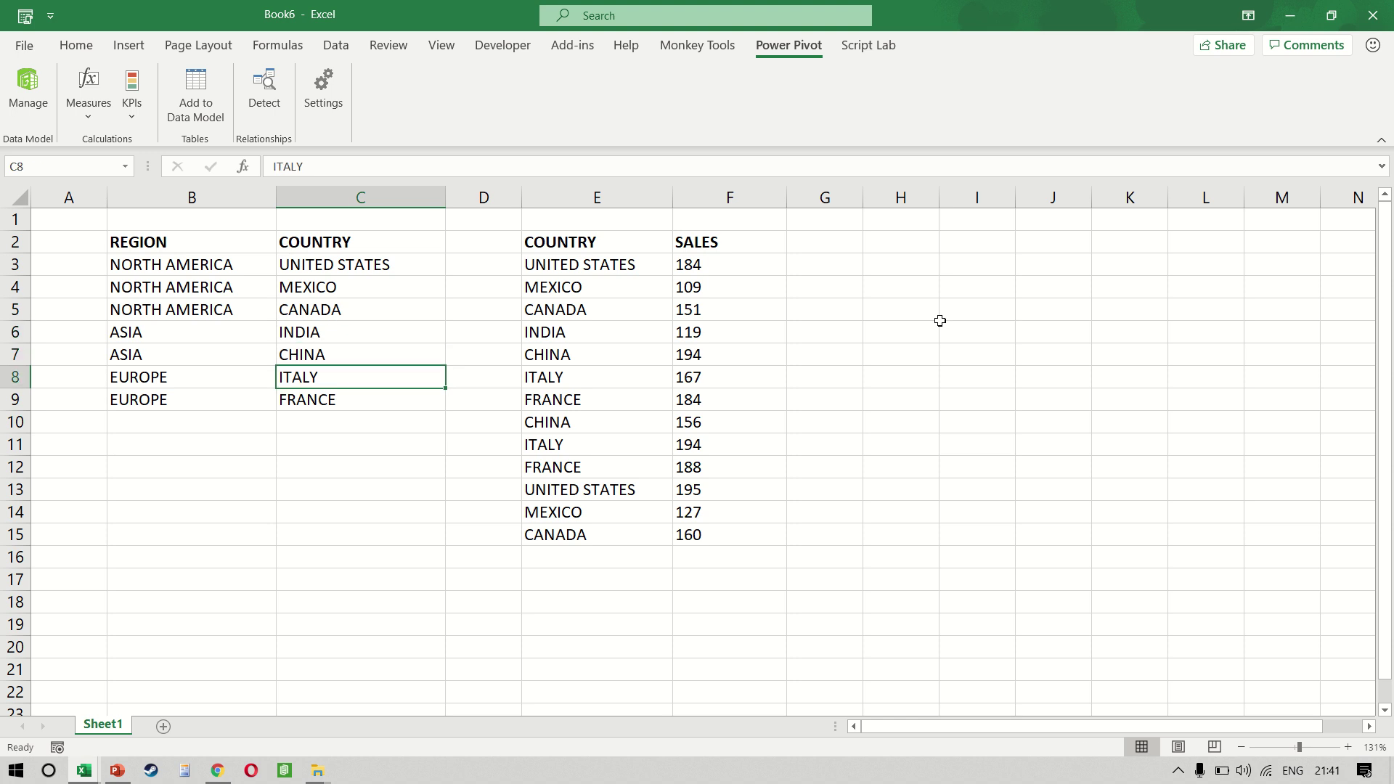
pyautogui.hotkey('shift', 'Down')
# Select the sales table's countries and SALES figures to review them
pyautogui.press('Right')
pyautogui.press('Right')
pyautogui.press('Up')
pyautogui.press('Up')
pyautogui.press('Up')
pyautogui.press('Up')
pyautogui.press('Up')
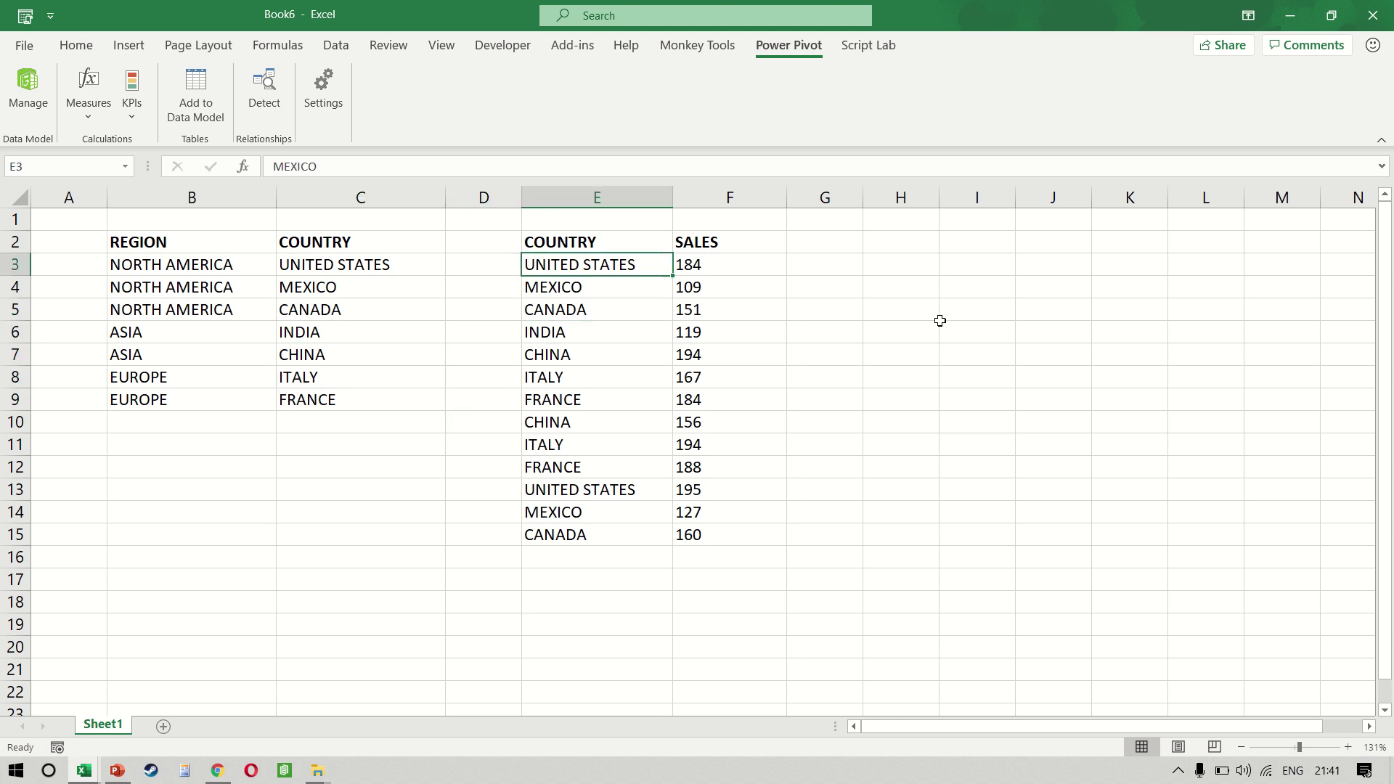
pyautogui.hotkey('ctrl', 'shift', 'Down')
pyautogui.hotkey('ctrl', 'q')
pyautogui.press('Escape')
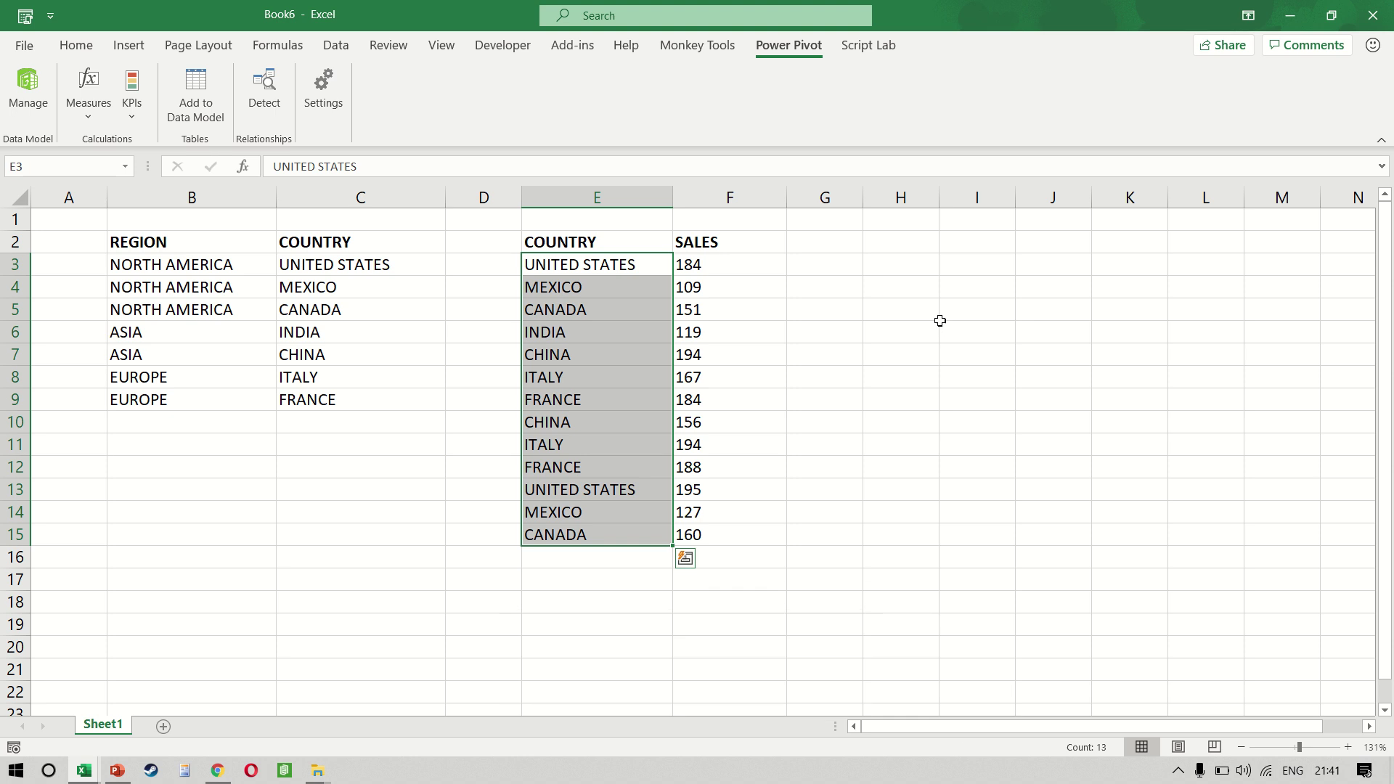
pyautogui.hotkey('shift', 'Right')
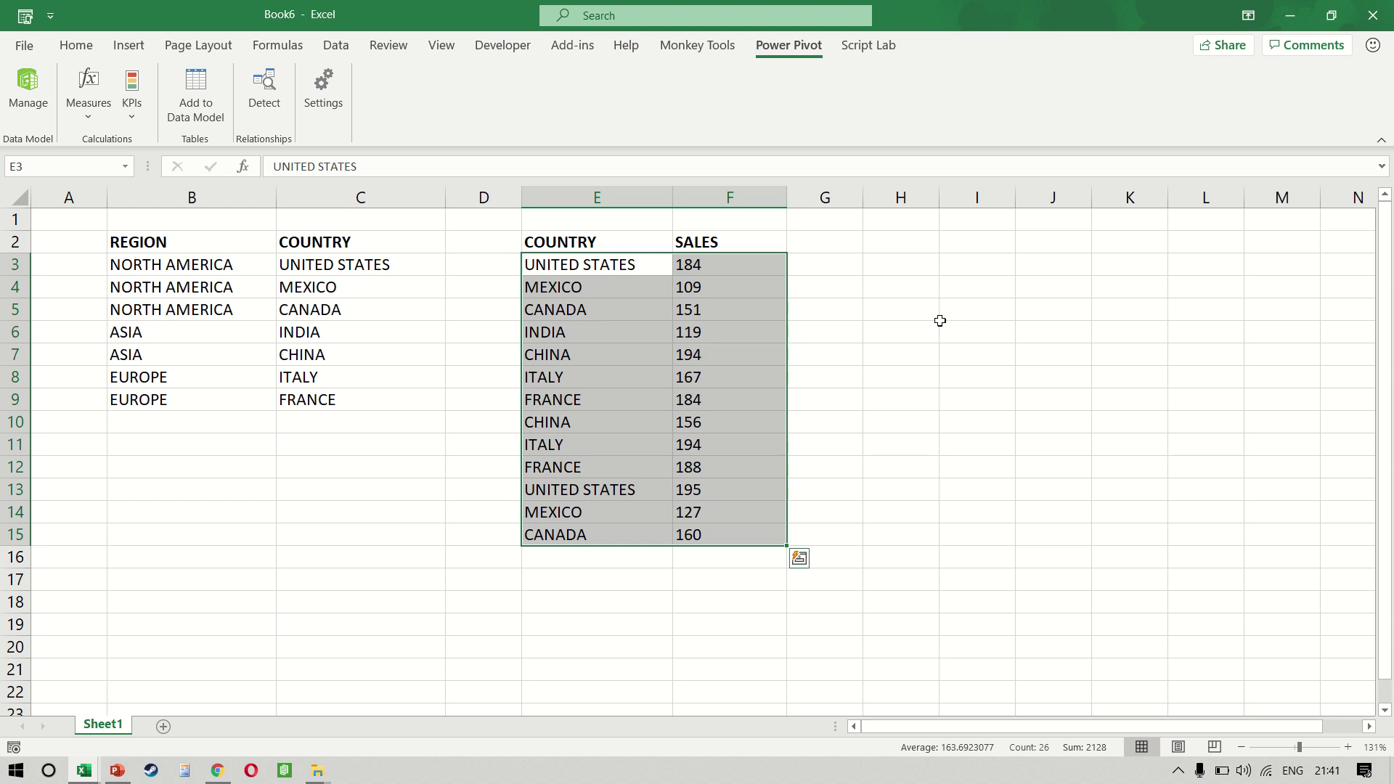
pyautogui.press('Left')
pyautogui.press('Left')
pyautogui.press('Left')
pyautogui.press('Left')
pyautogui.press('Right')
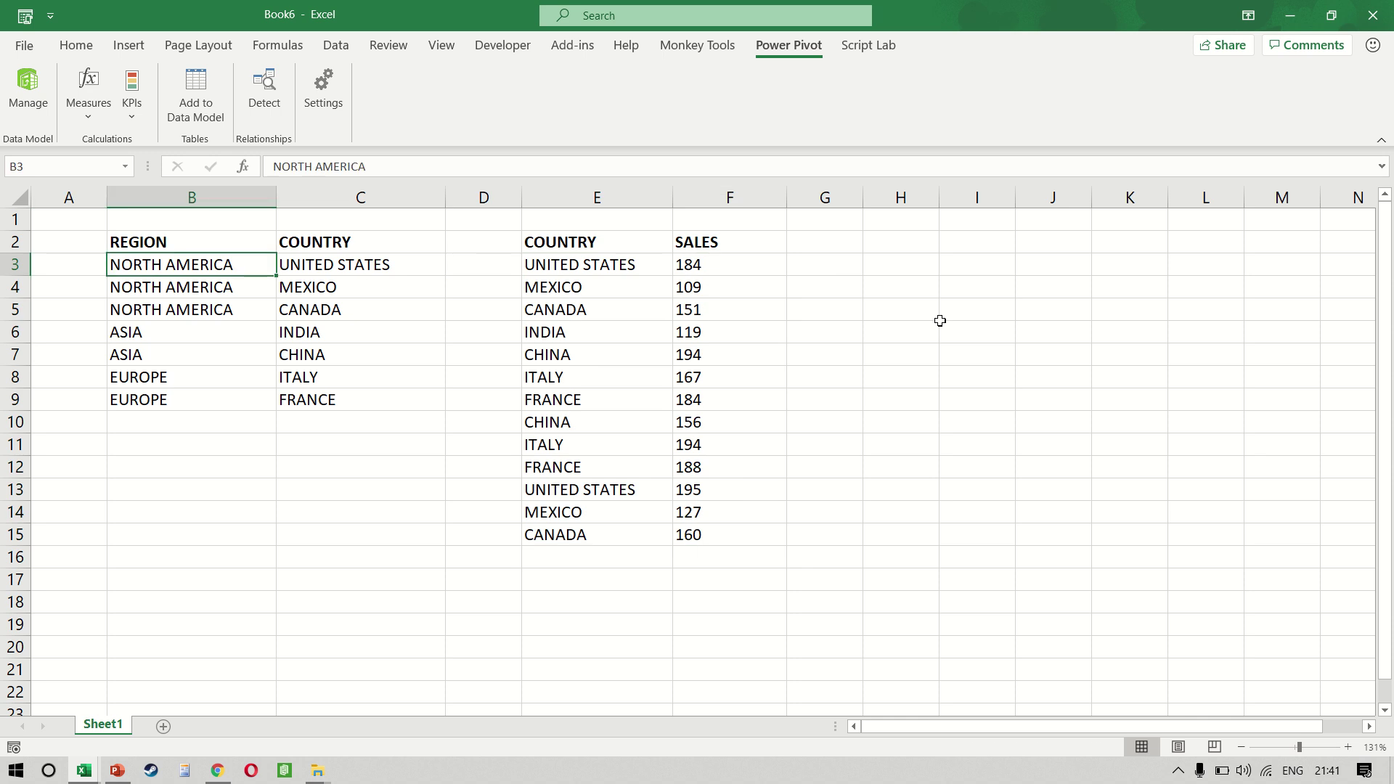
# Insert an empty column D before the sales table
pyautogui.press('Right')
pyautogui.press('Right')
pyautogui.hotkey('ctrl', 'space')
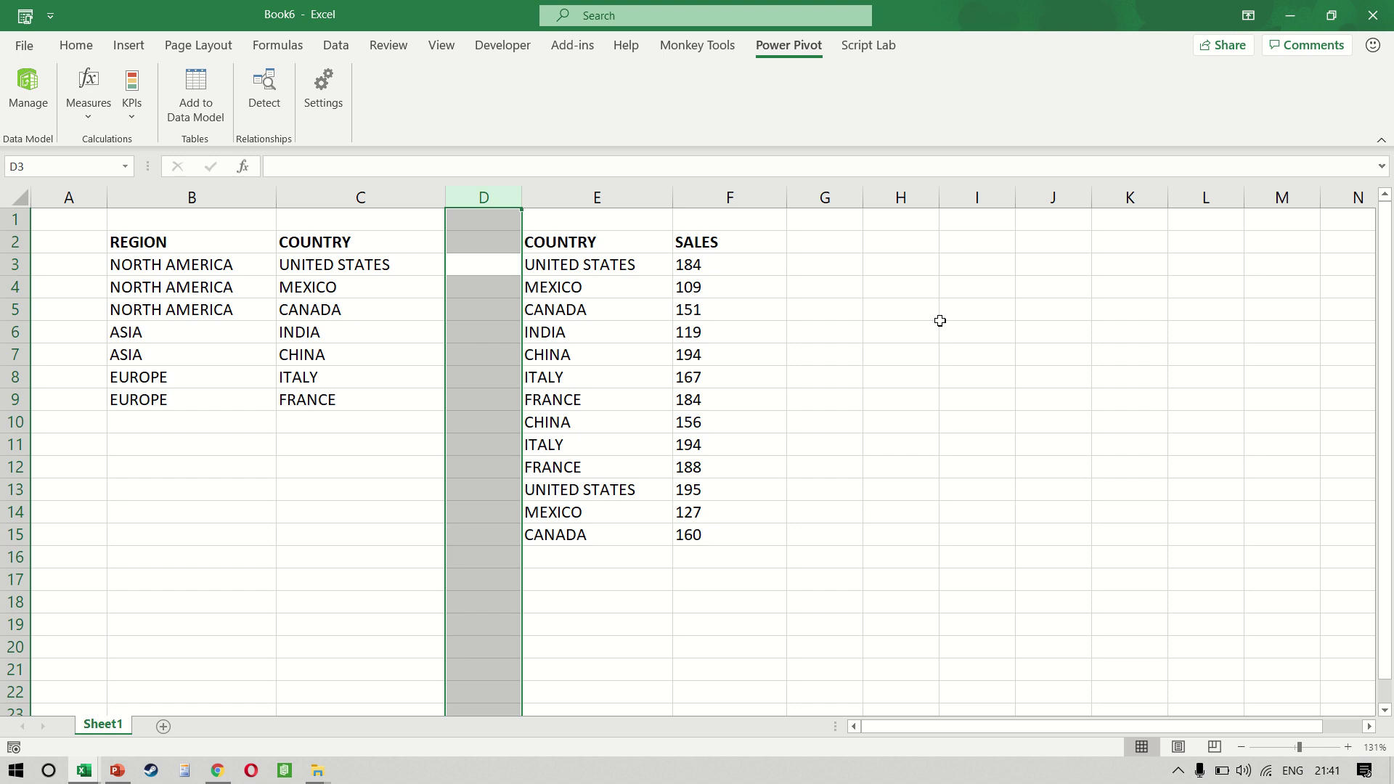
pyautogui.hotkey('ctrl', '+')
pyautogui.hotkey('shift', 'BackSpace')
# Draft a SUMIF in D3 with the SALES column as range and NORTH AMERICA as criteria
pyautogui.write('=SU')
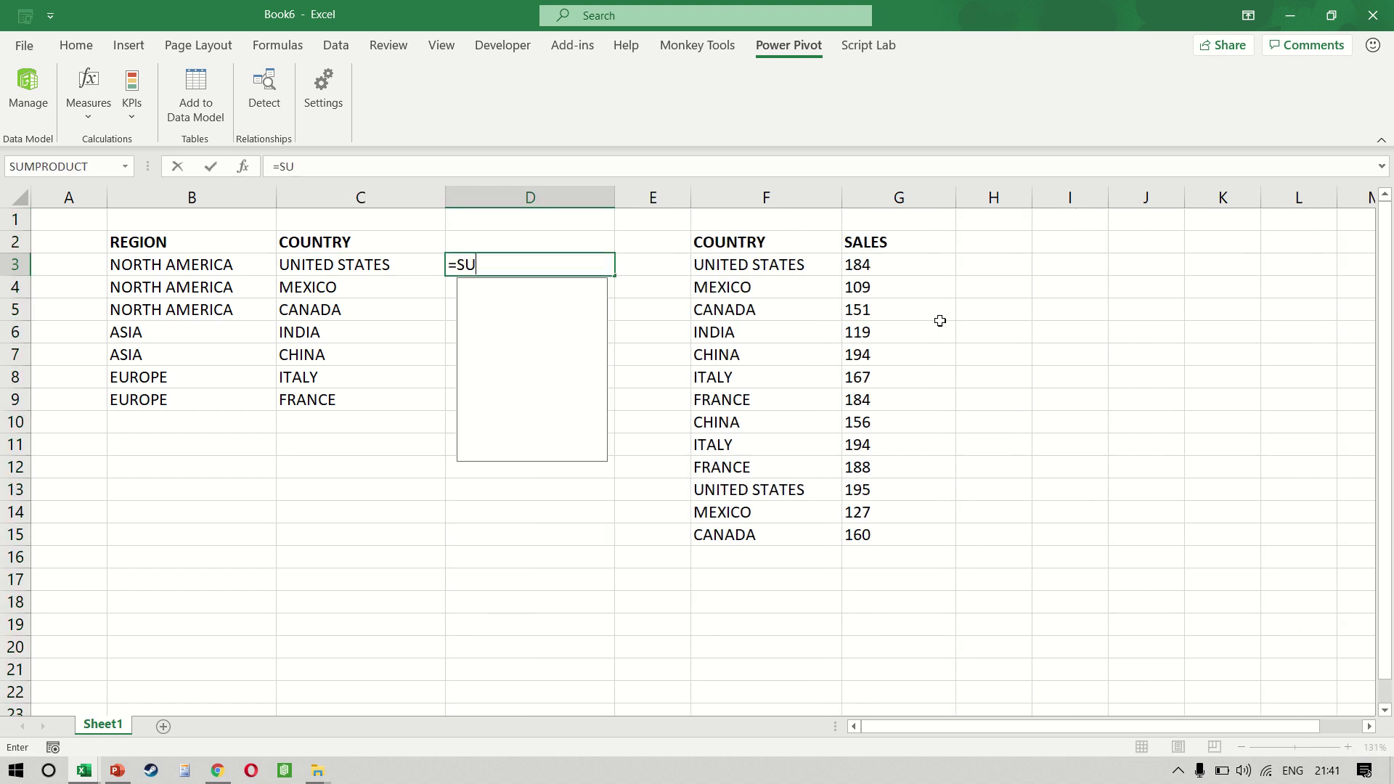
pyautogui.write('MIF(')
pyautogui.press('Left')
pyautogui.press('Left')
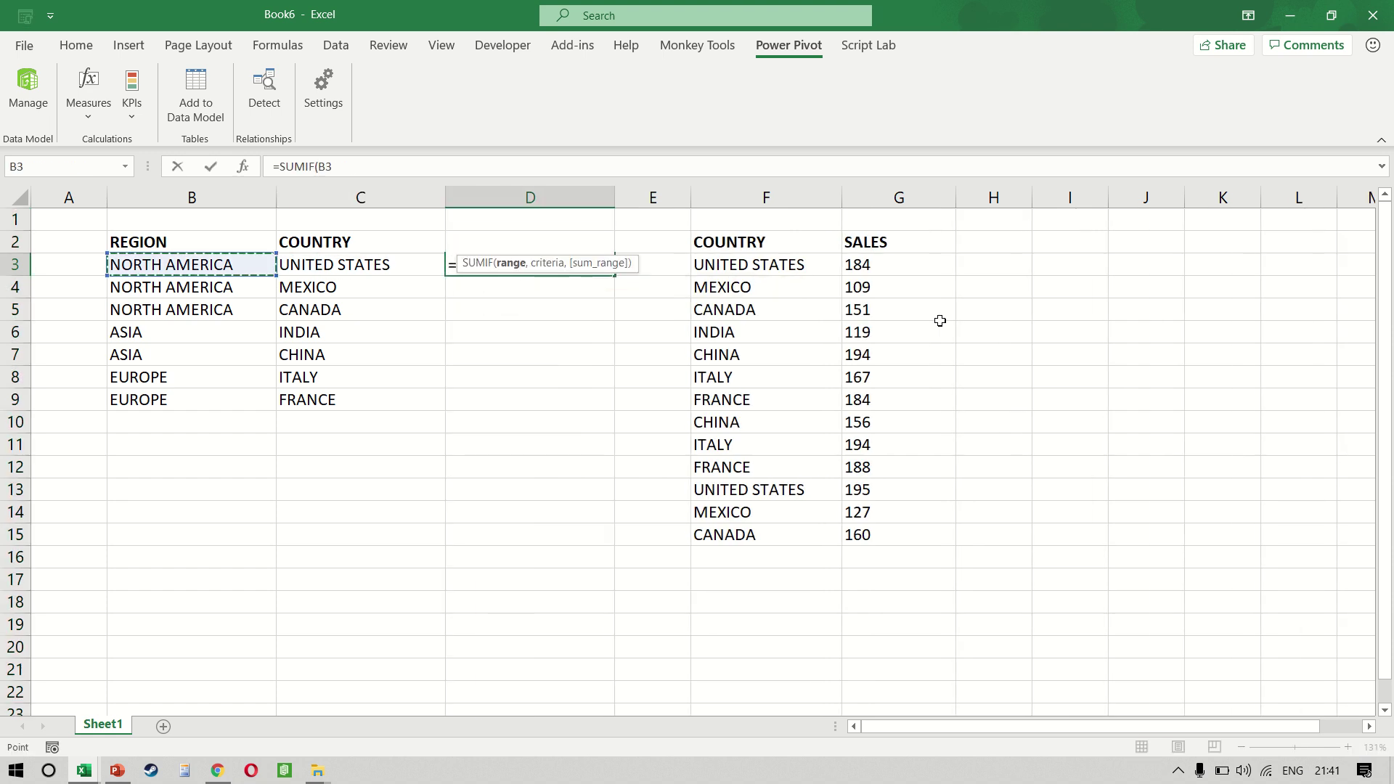
pyautogui.write(',')
pyautogui.press('BackSpace')
pyautogui.press('BackSpace')
pyautogui.press('BackSpace')
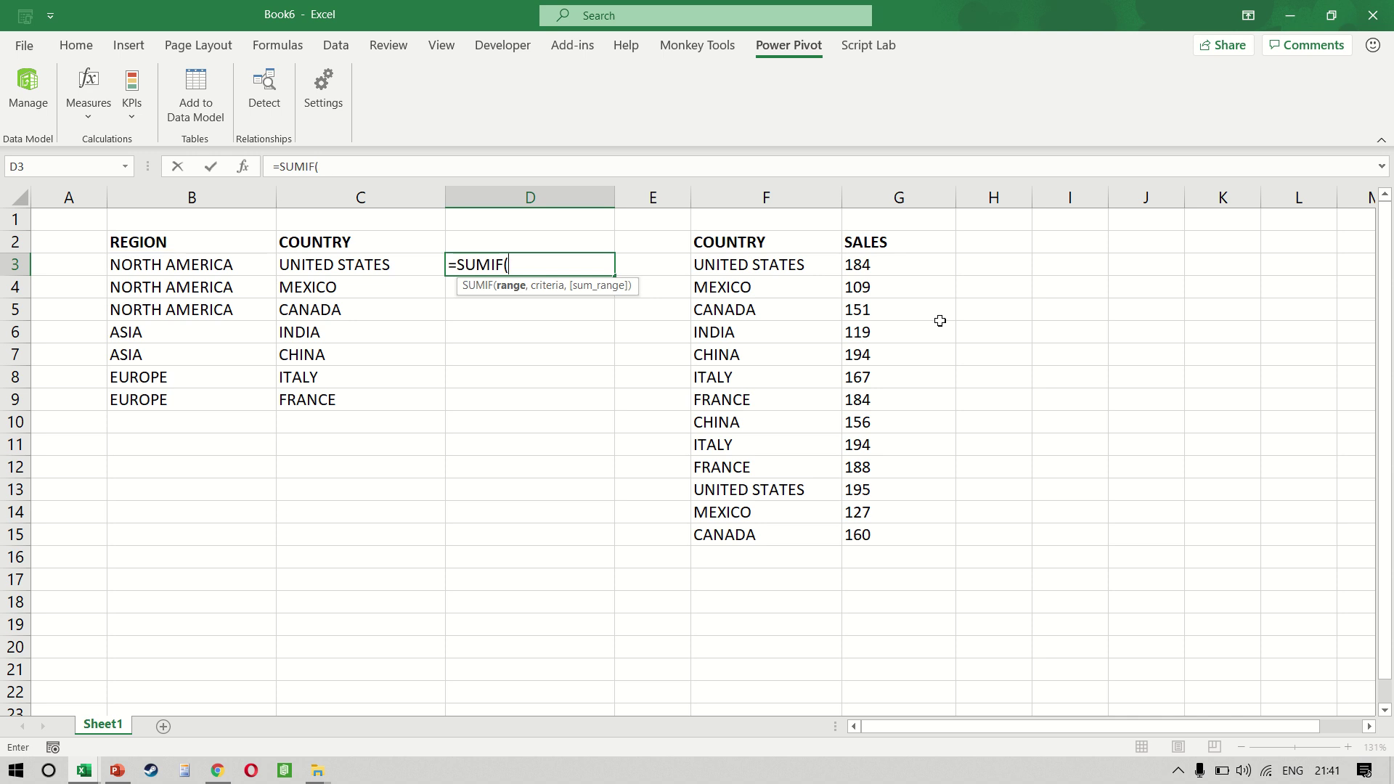
pyautogui.click(919, 199)
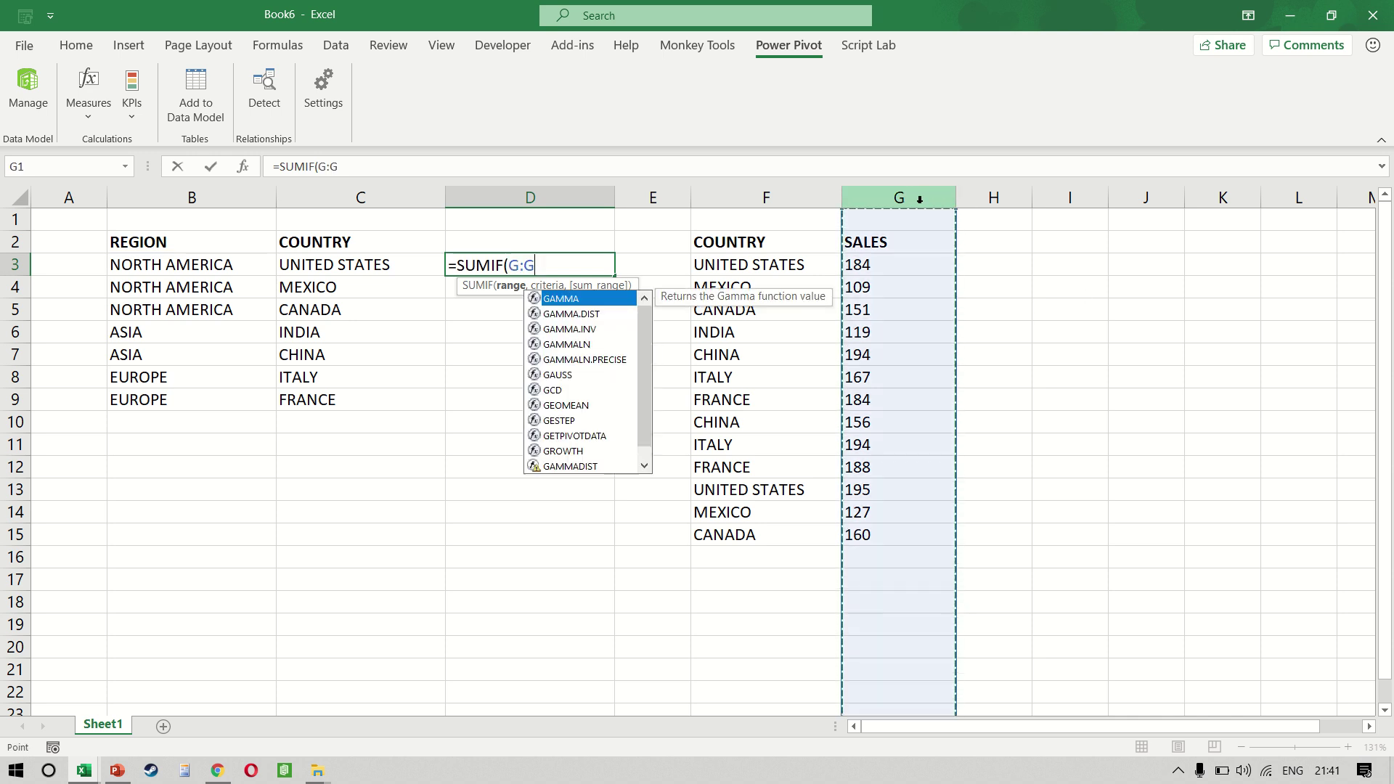
pyautogui.write(',')
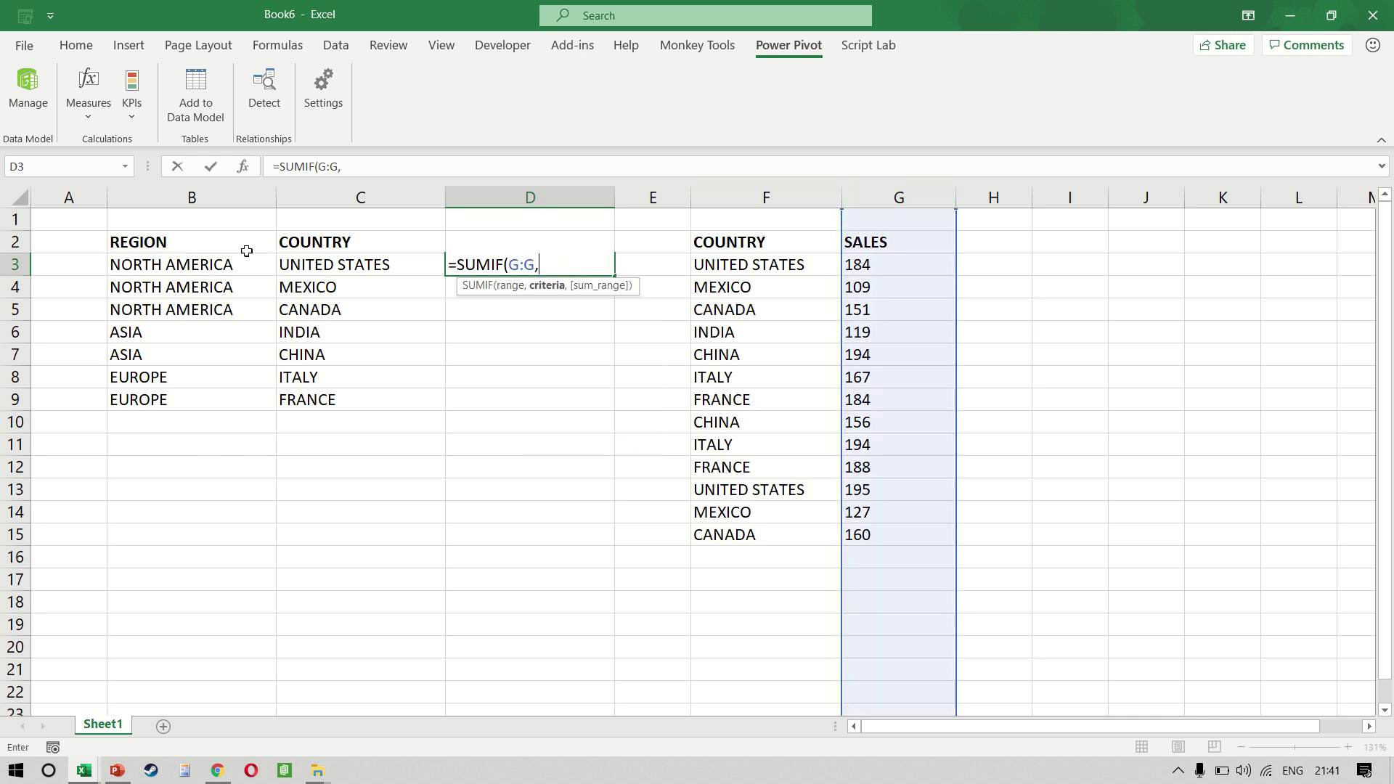
pyautogui.click(189, 273)
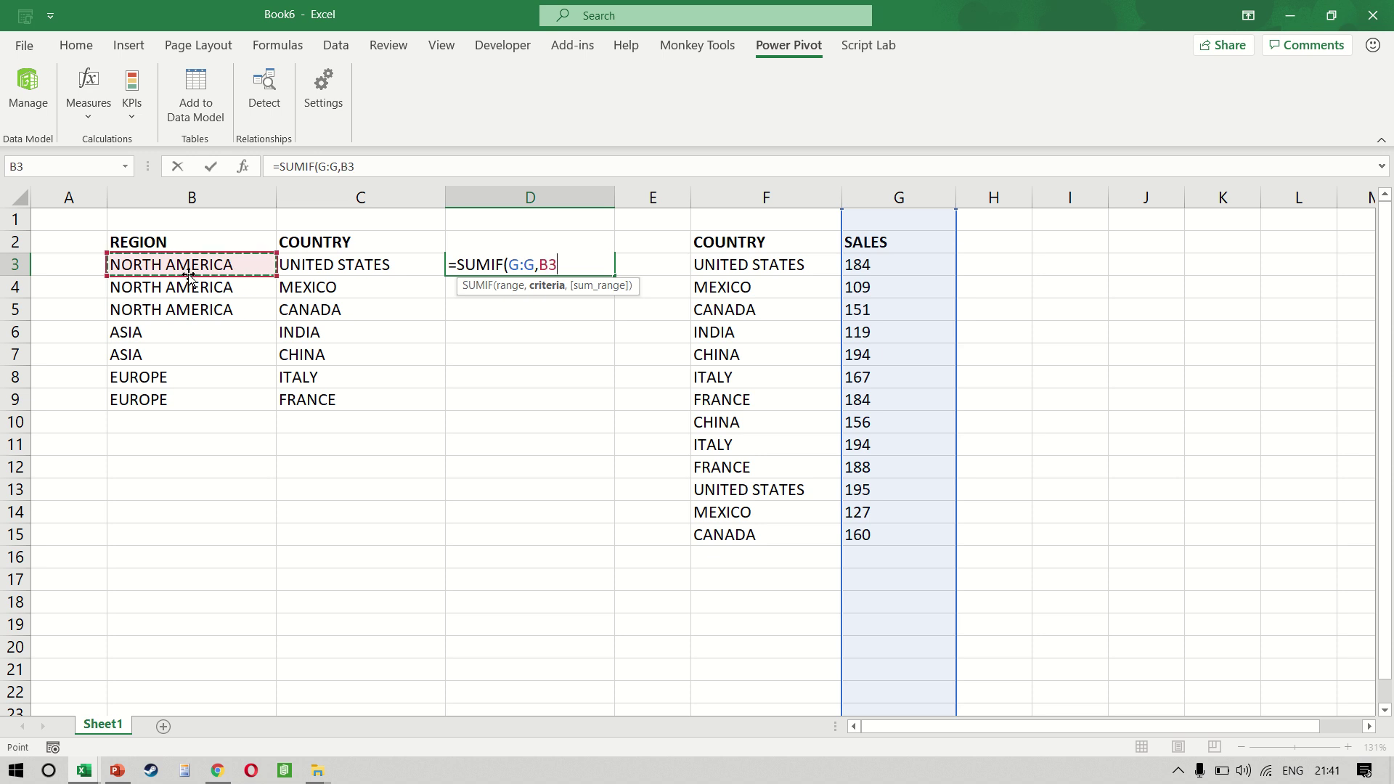
pyautogui.write(',')
pyautogui.click(848, 196)
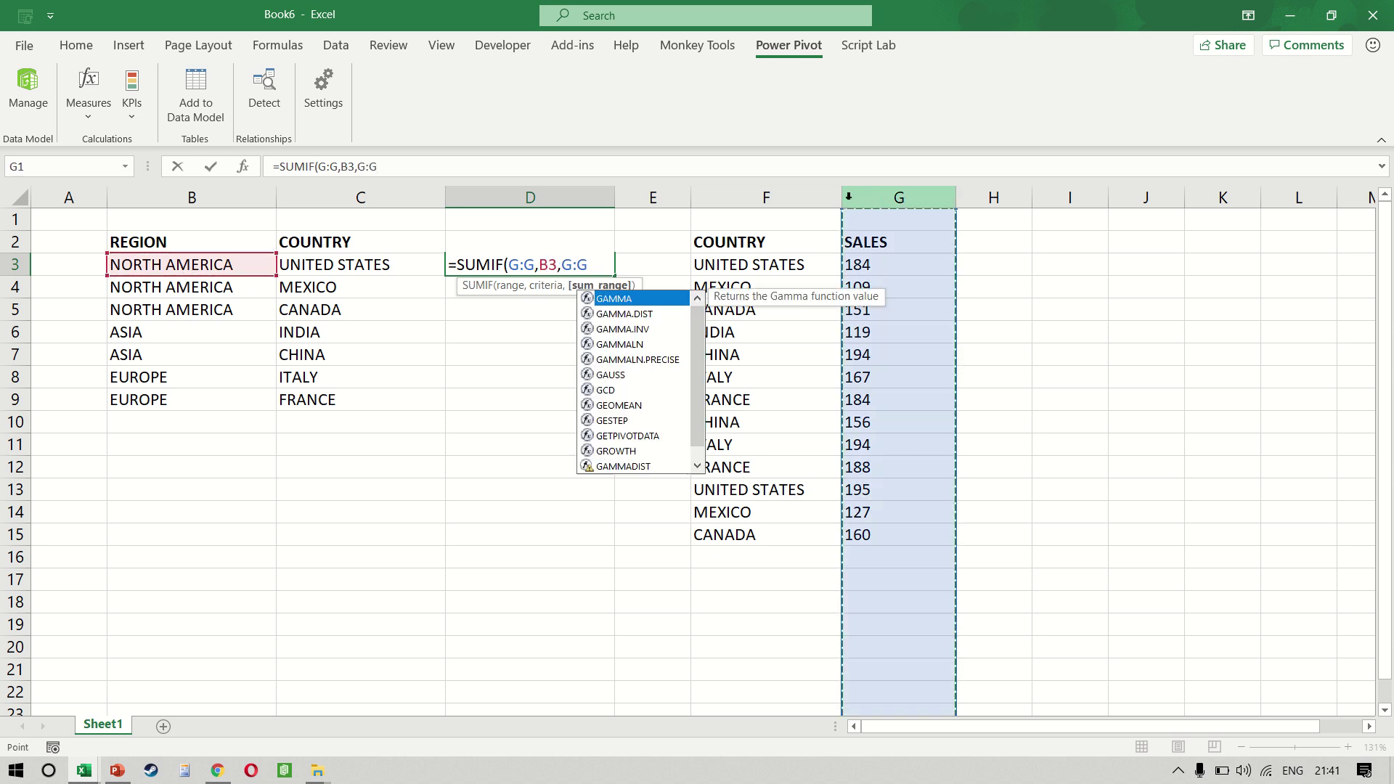
pyautogui.click(536, 264)
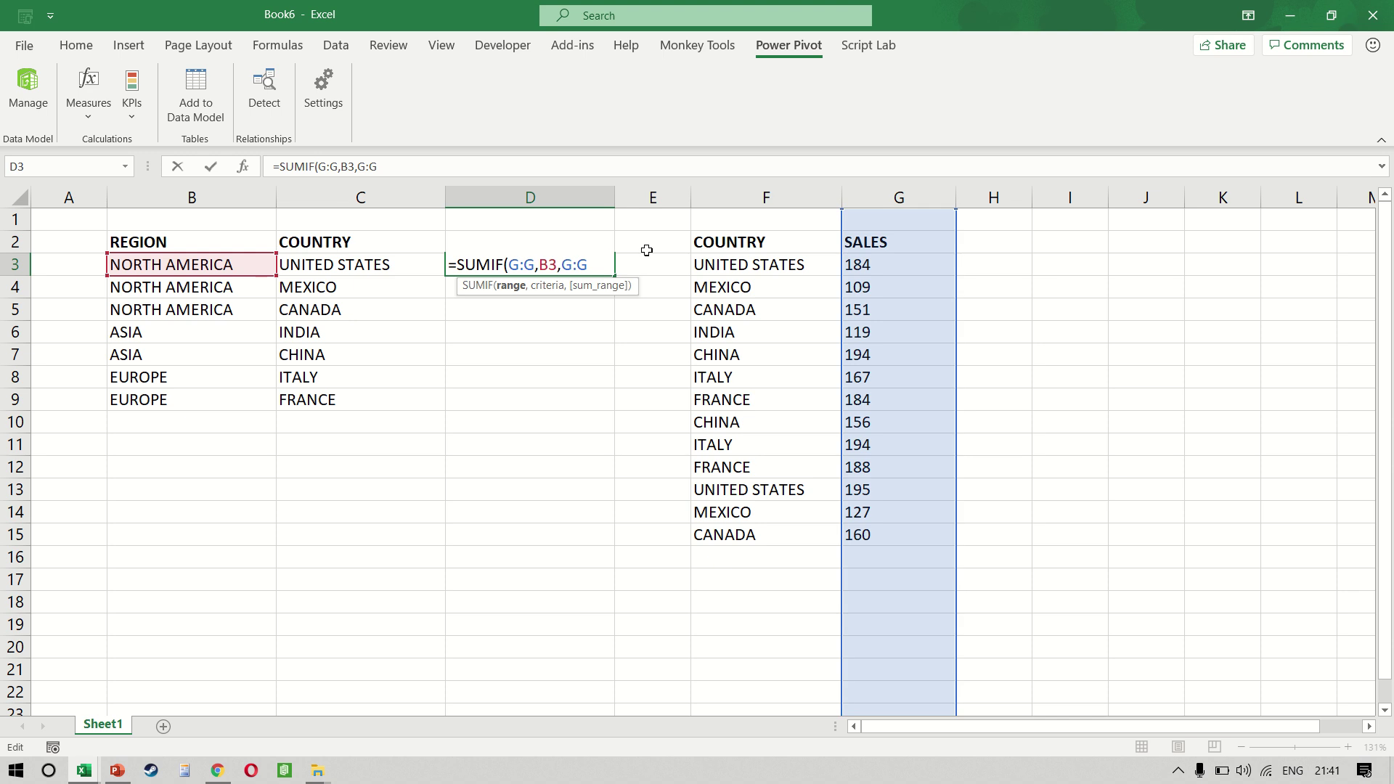
pyautogui.press('BackSpace')
pyautogui.press('BackSpace')
pyautogui.press('BackSpace')
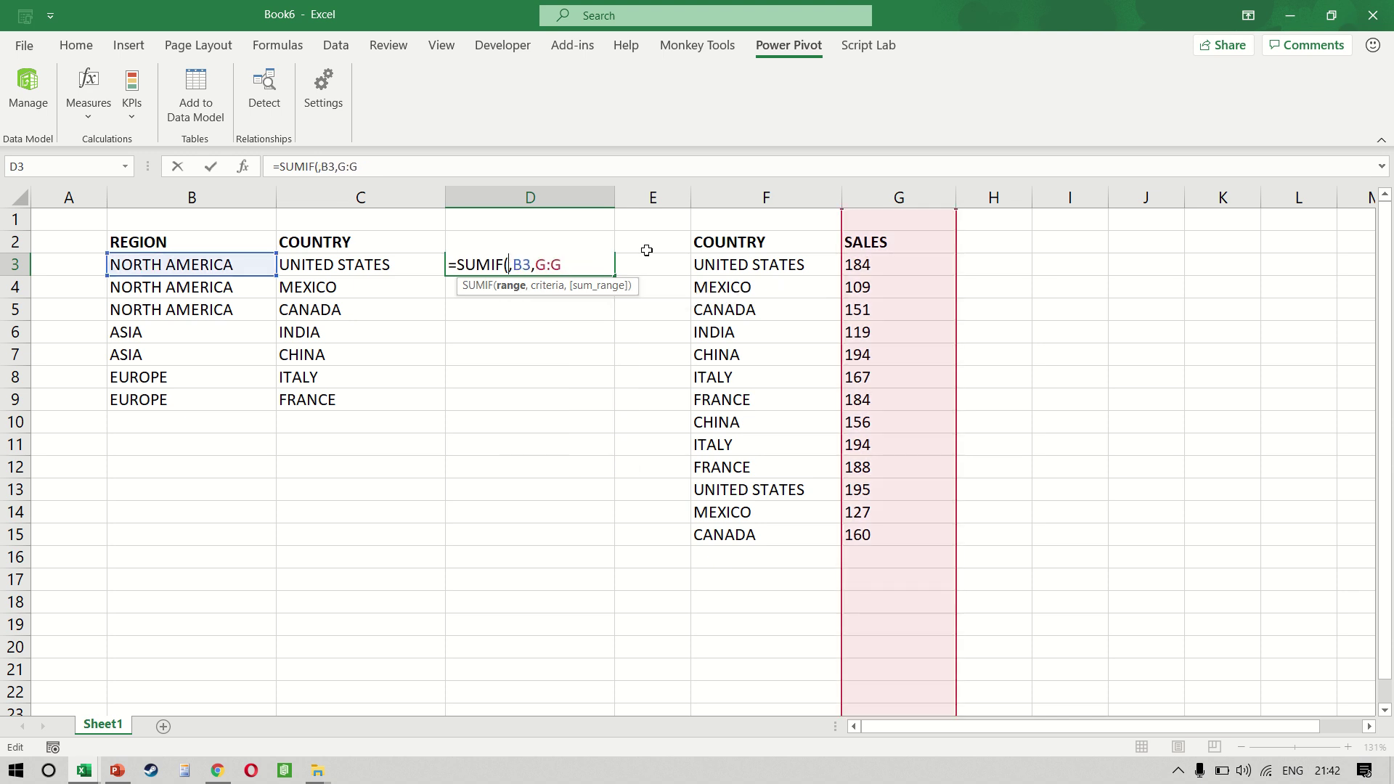
# Cancel the unfinished SUMIF formula, leaving D3 empty
pyautogui.press('Escape')
pyautogui.press('Right')
pyautogui.press('Right')
pyautogui.press('Right')
pyautogui.press('Right')
pyautogui.press('Left')
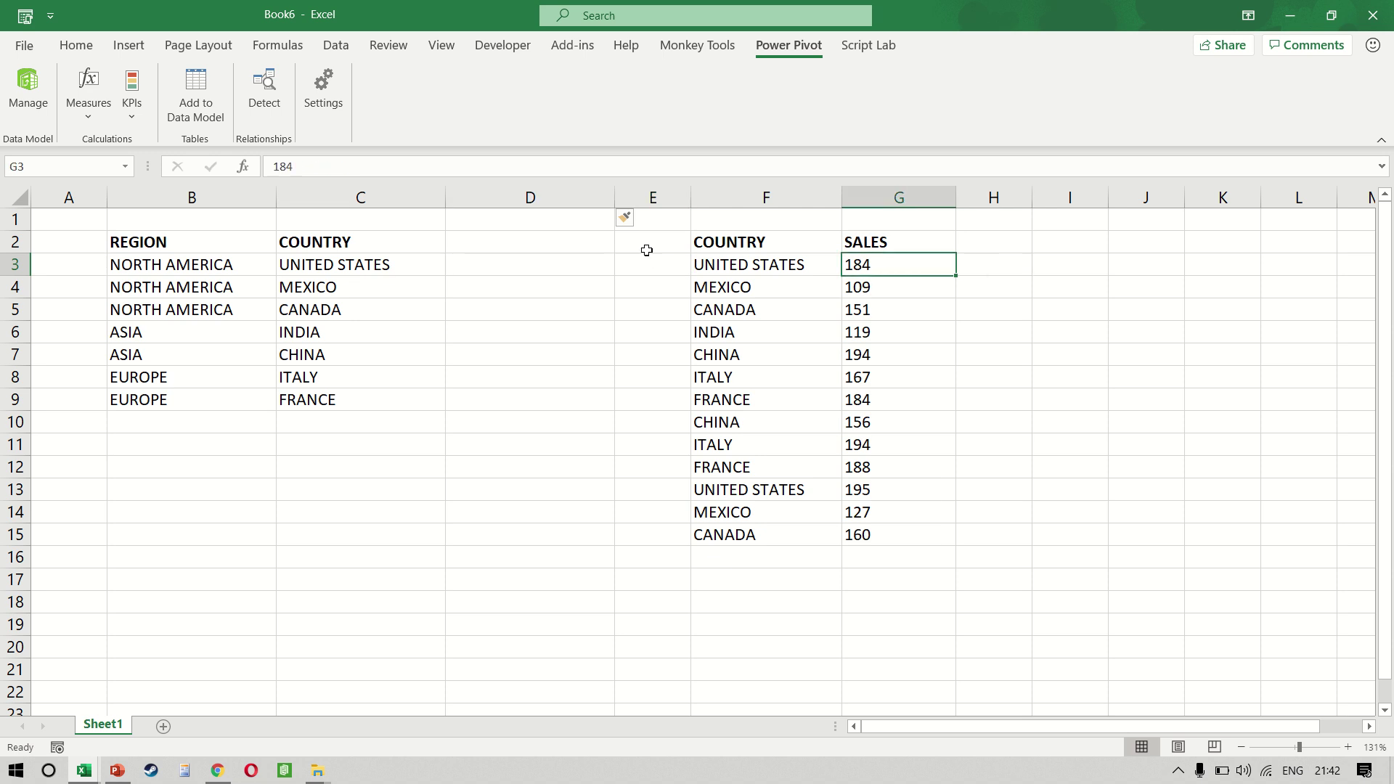
pyautogui.press('Right')
# Enter =SUMIF(F:F,C3,G:G) in D3 to total UNITED STATES sales
pyautogui.press('Left')
pyautogui.press('Left')
pyautogui.press('Left')
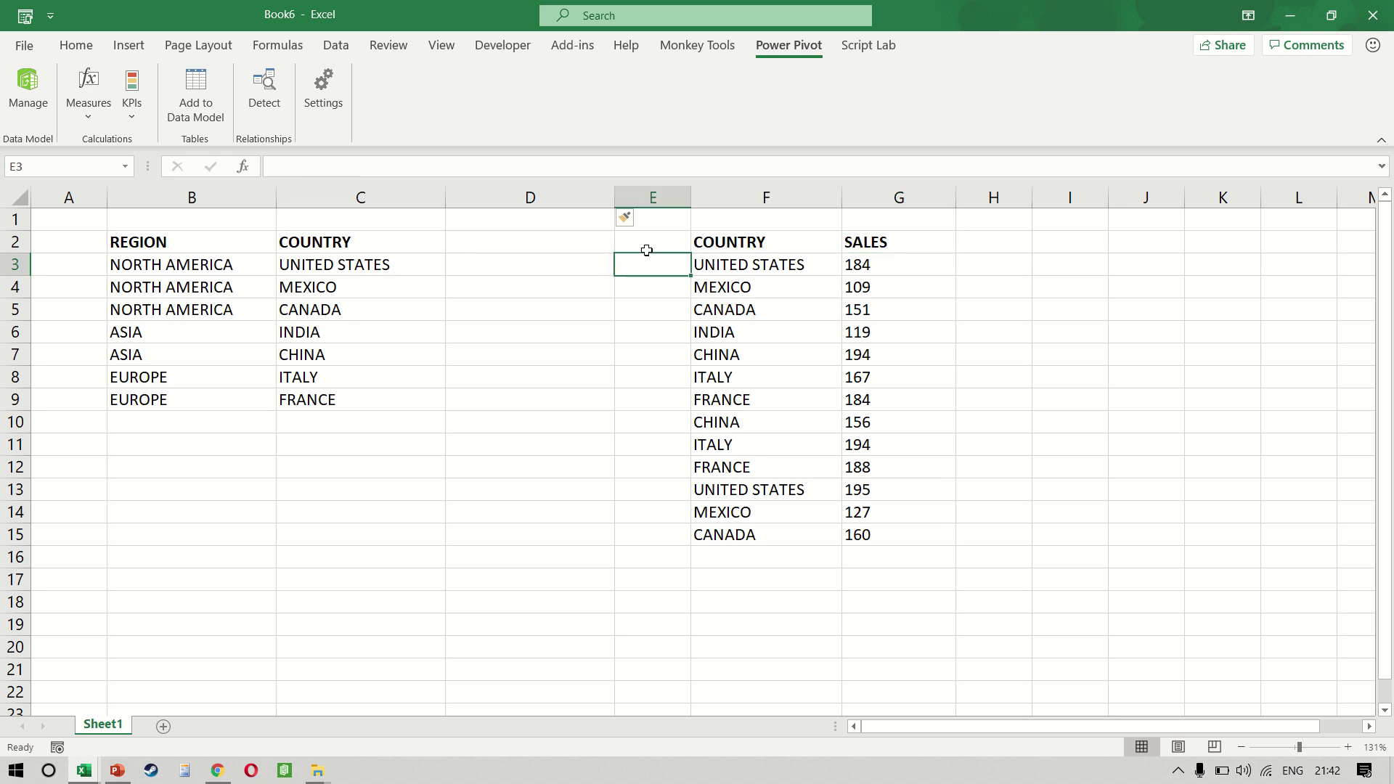
pyautogui.press('Right')
pyautogui.press('Right')
pyautogui.press('Left')
pyautogui.press('Left')
pyautogui.press('Left')
pyautogui.press('Right')
pyautogui.press('Right')
pyautogui.press('Right')
pyautogui.press('Right')
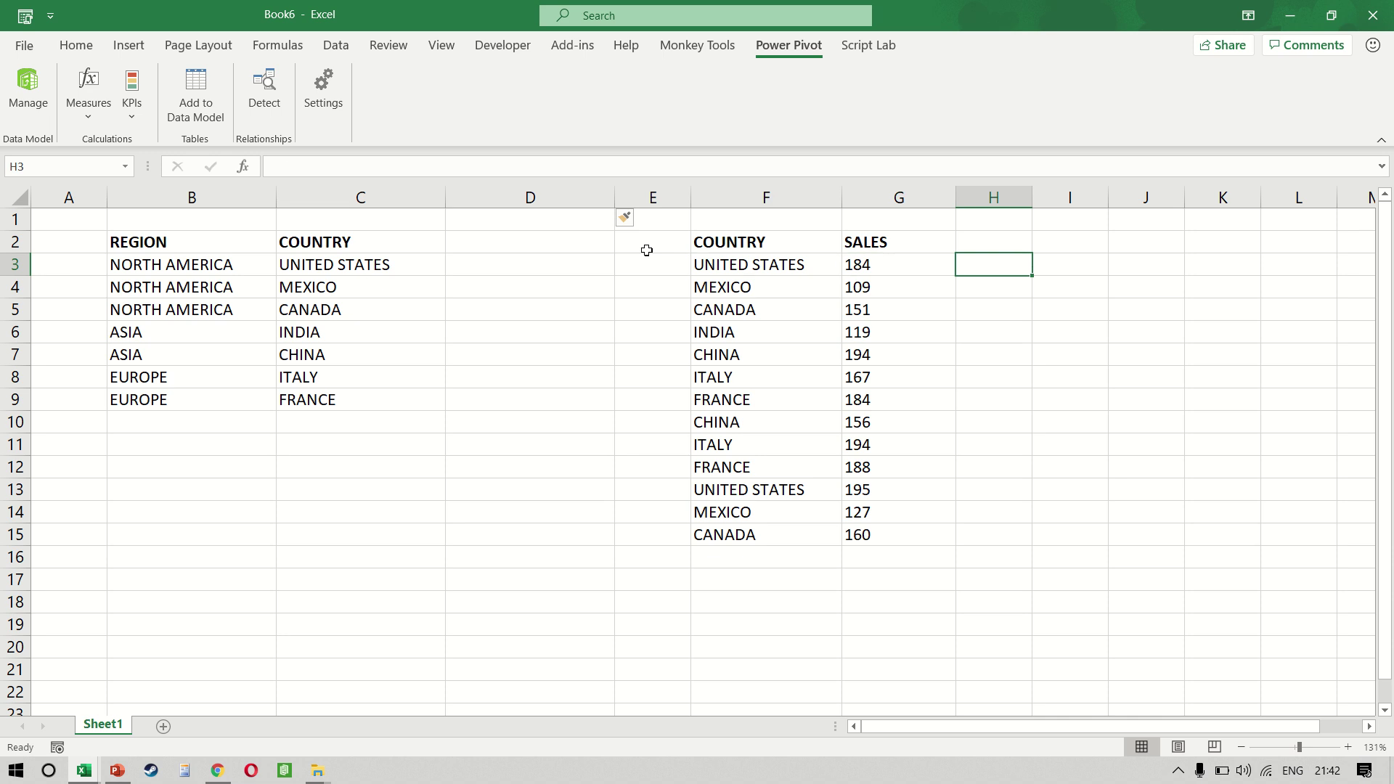
pyautogui.press('Left')
pyautogui.press('Left')
pyautogui.press('Left')
pyautogui.press('Left')
pyautogui.press('Left')
pyautogui.press('Right')
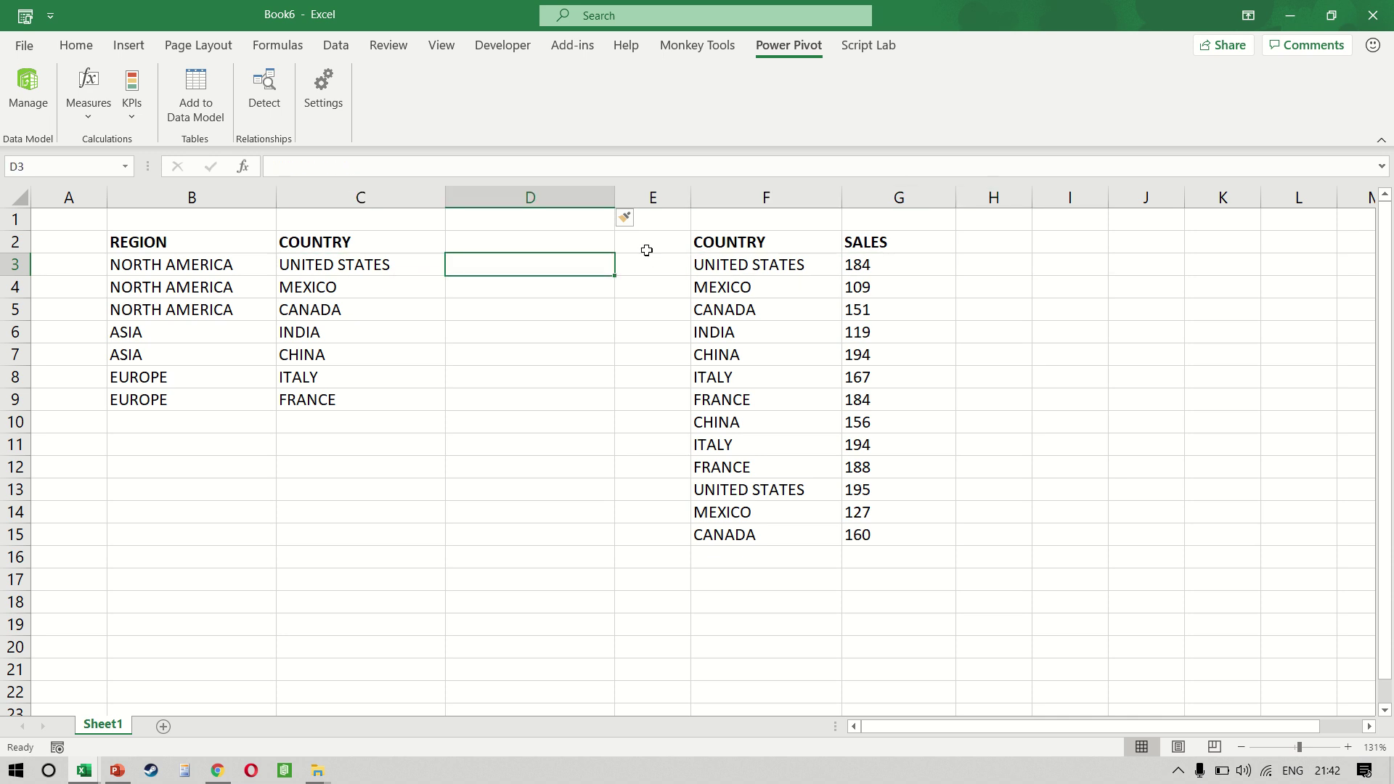
pyautogui.write('=')
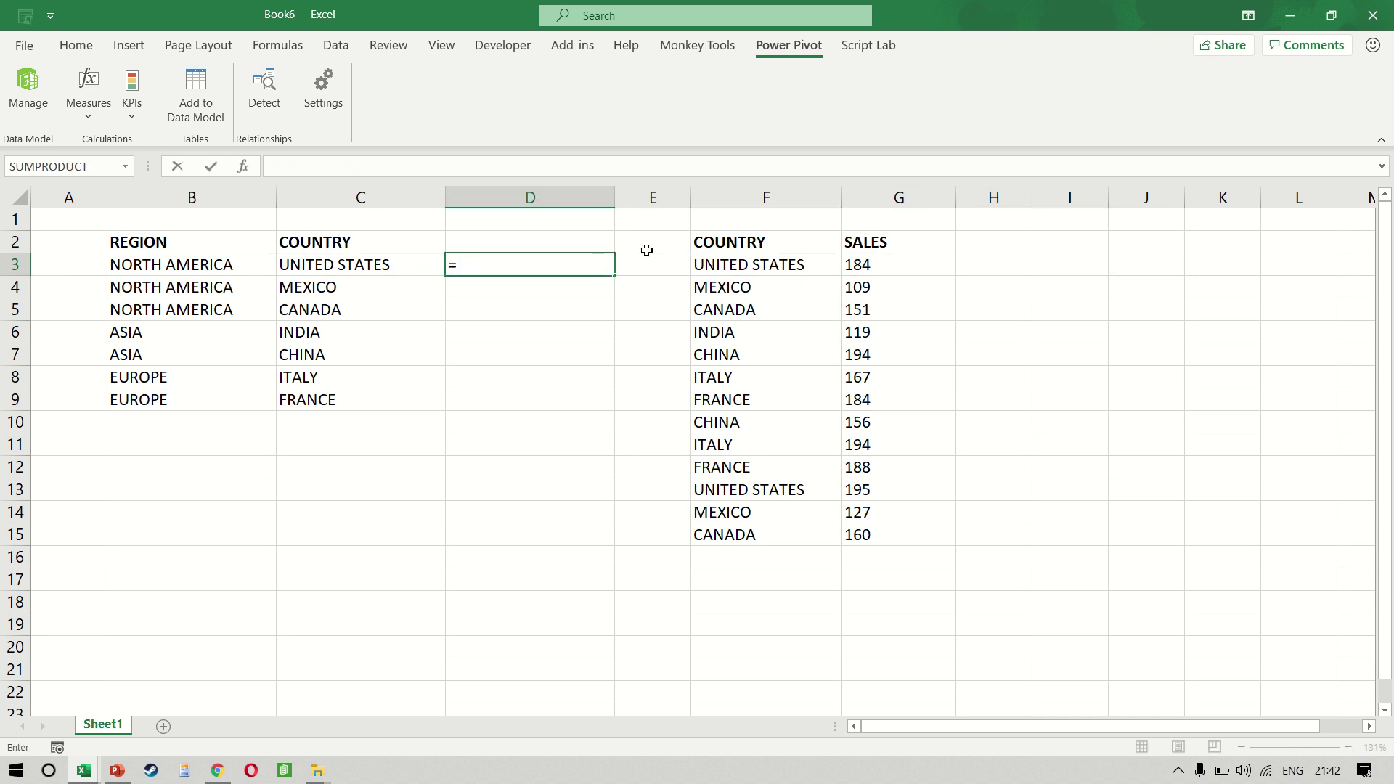
pyautogui.write('SUMIF(')
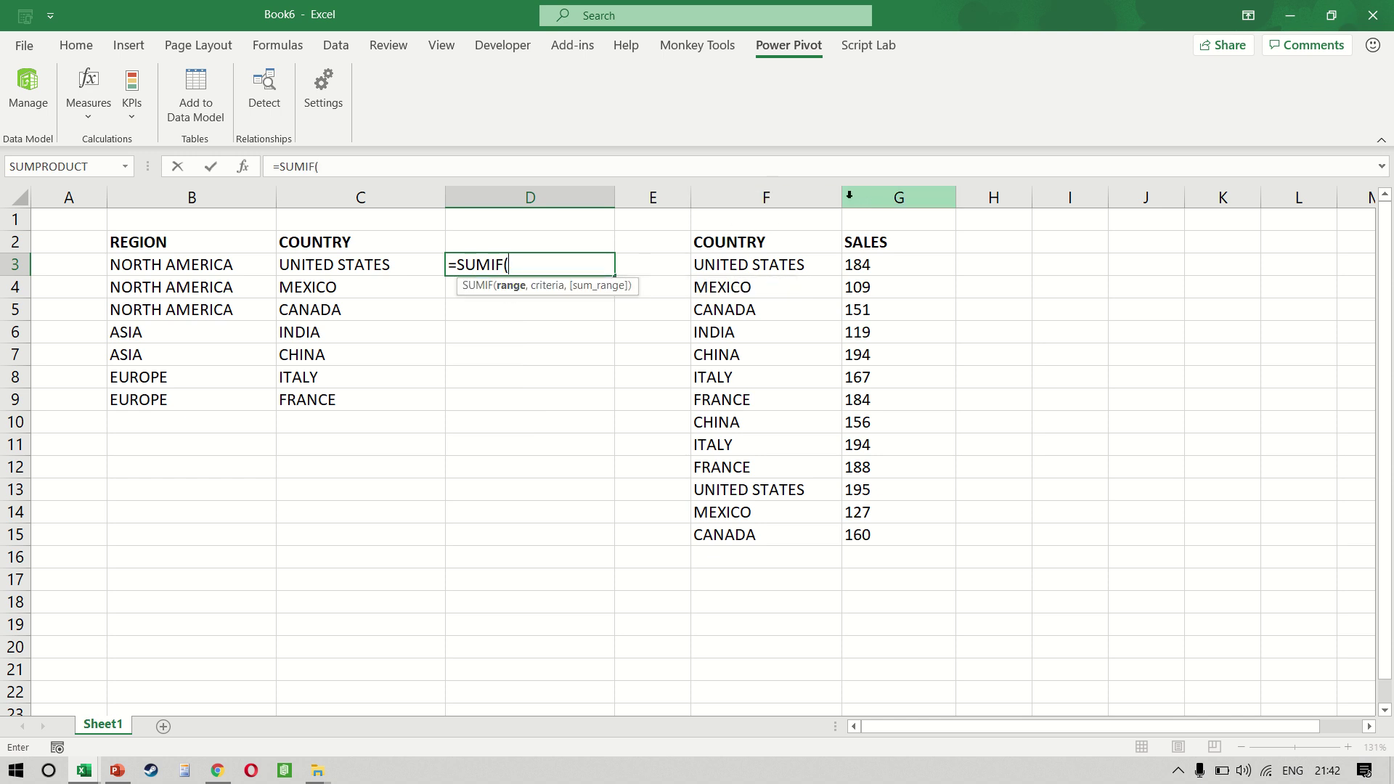
pyautogui.click(785, 194)
pyautogui.write(',')
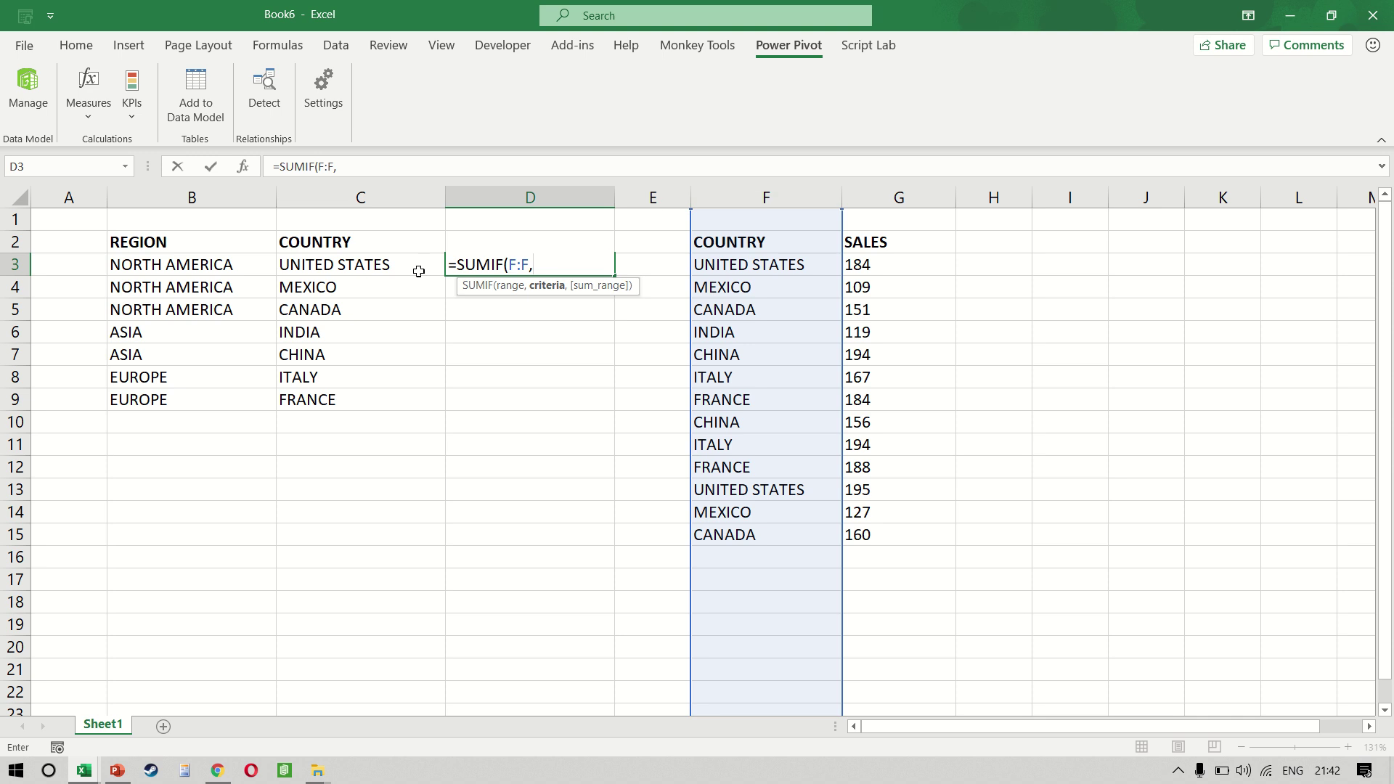
pyautogui.click(361, 270)
pyautogui.write(',')
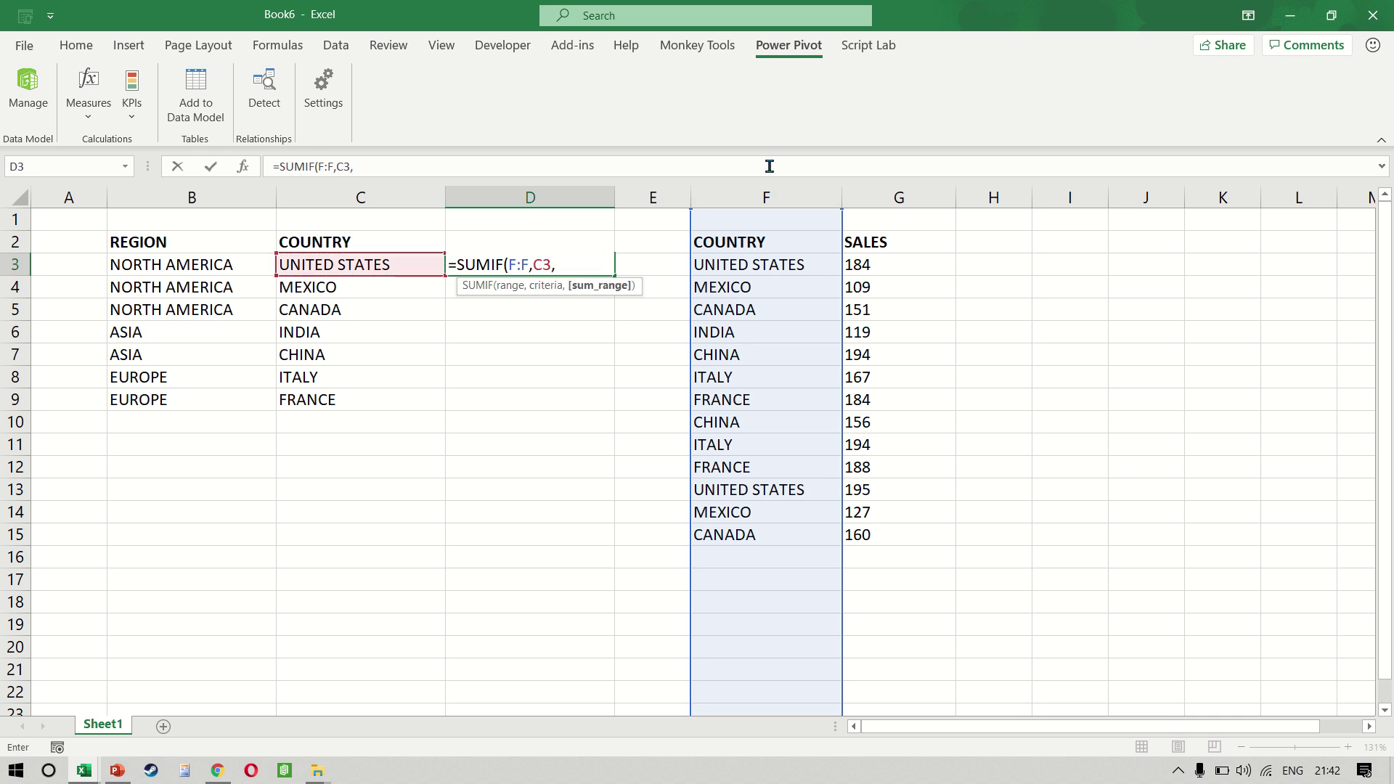
pyautogui.click(893, 197)
pyautogui.write(')')
pyautogui.press('Return')
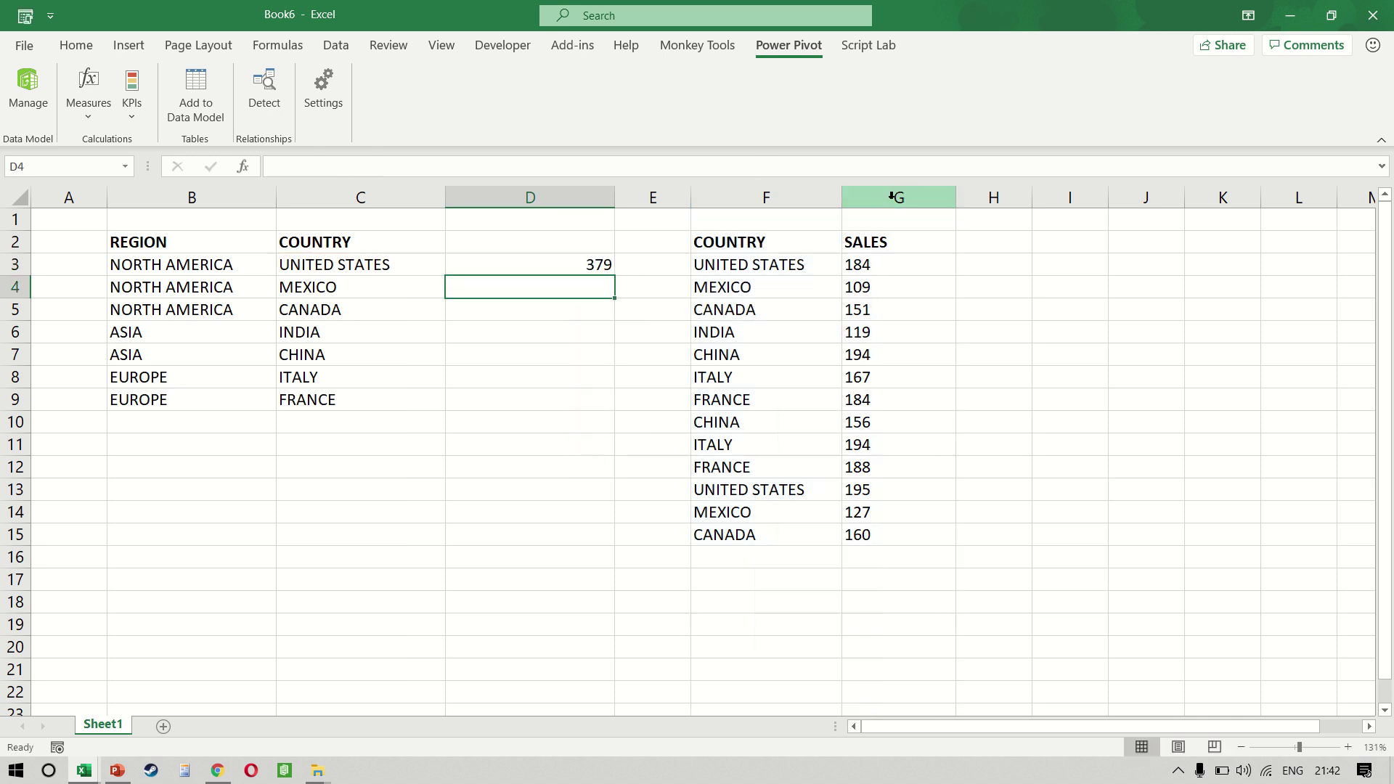
# Fill the SUMIF formula down from D3 to D9
pyautogui.press('Up')
pyautogui.hotkey('shift', 'Down')
pyautogui.hotkey('shift', 'Down')
pyautogui.hotkey('shift', 'Down')
pyautogui.hotkey('shift', 'Down')
pyautogui.hotkey('shift', 'Down')
pyautogui.hotkey('shift', 'Down')
pyautogui.hotkey('ctrl', 'd')
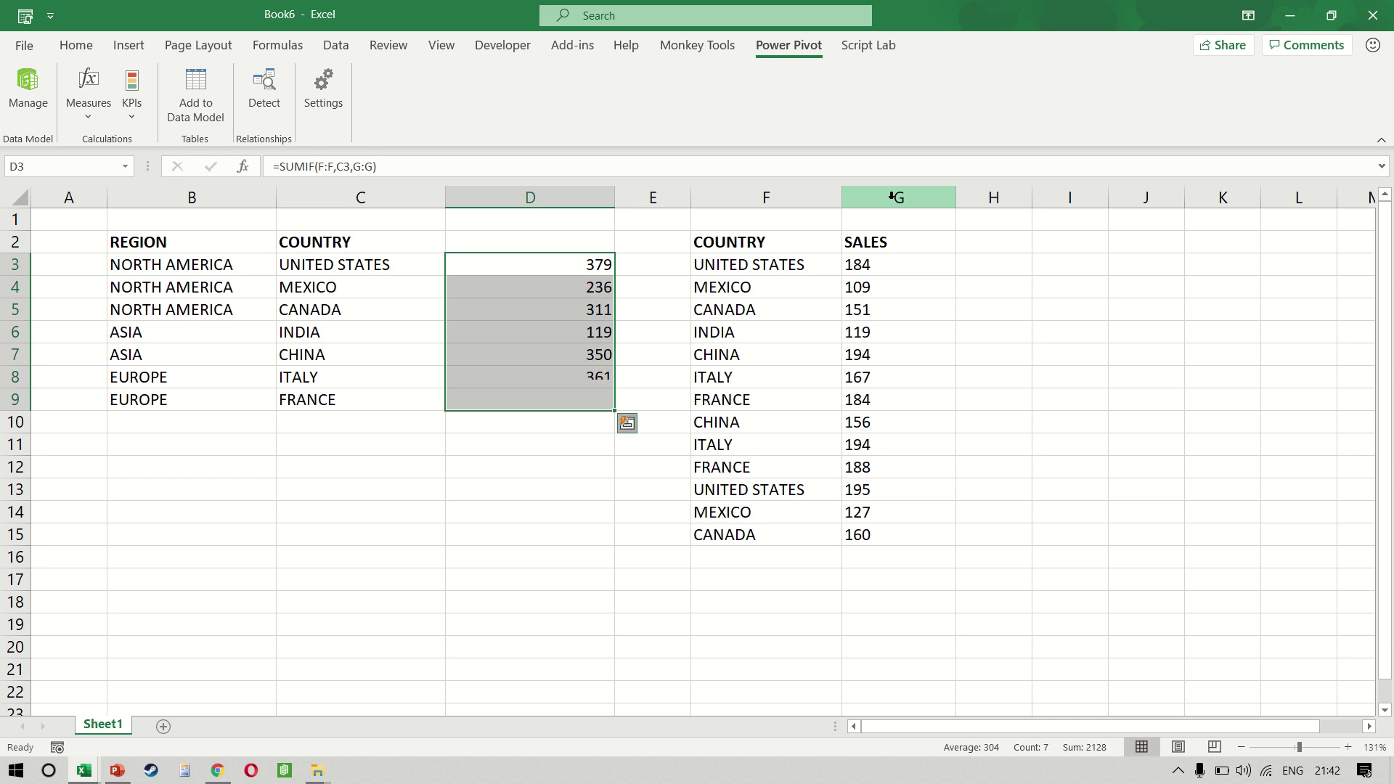
pyautogui.hotkey('ctrl', 'q')
pyautogui.press('Escape')
pyautogui.press('Right')
pyautogui.hotkey('ctrl', 'space')
pyautogui.hotkey('ctrl', 'shift', '+')
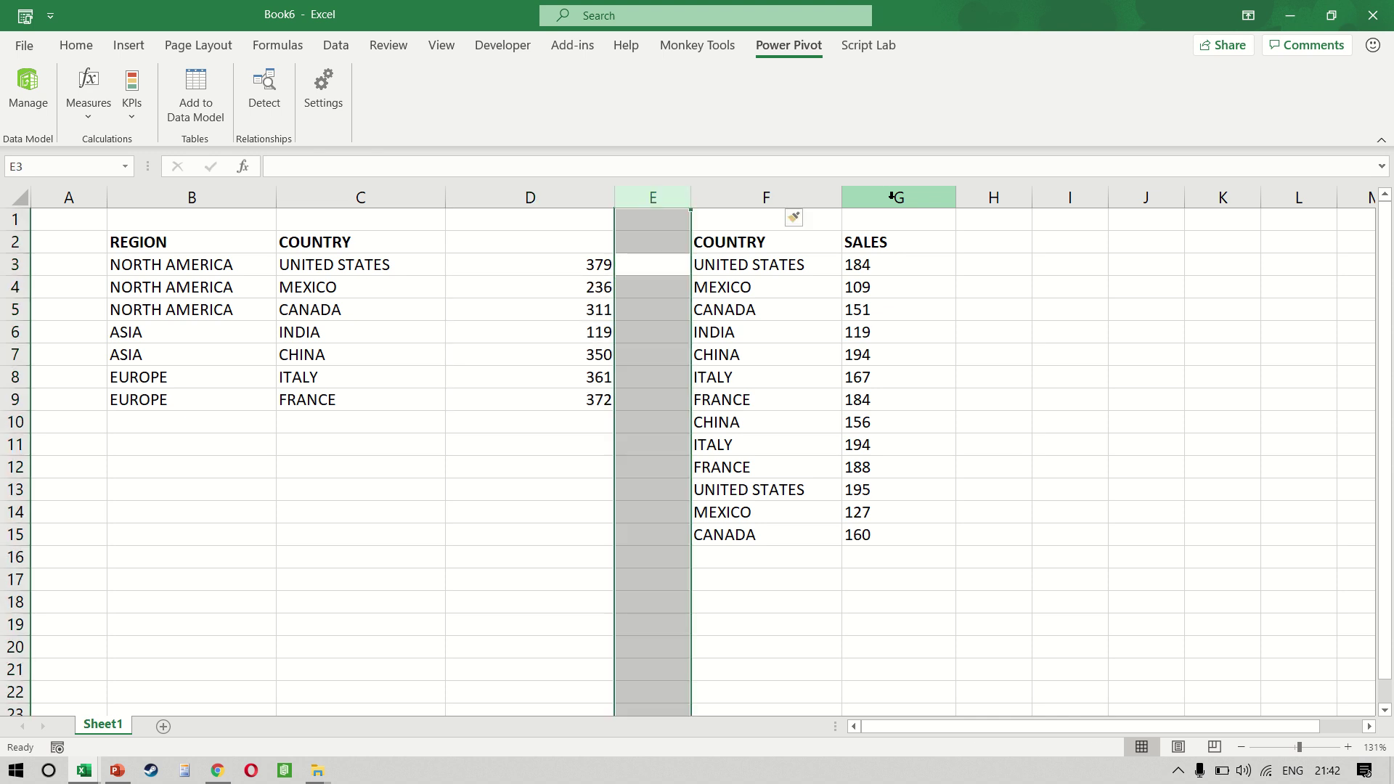
pyautogui.hotkey('shift', 'BackSpace')
pyautogui.write('=')
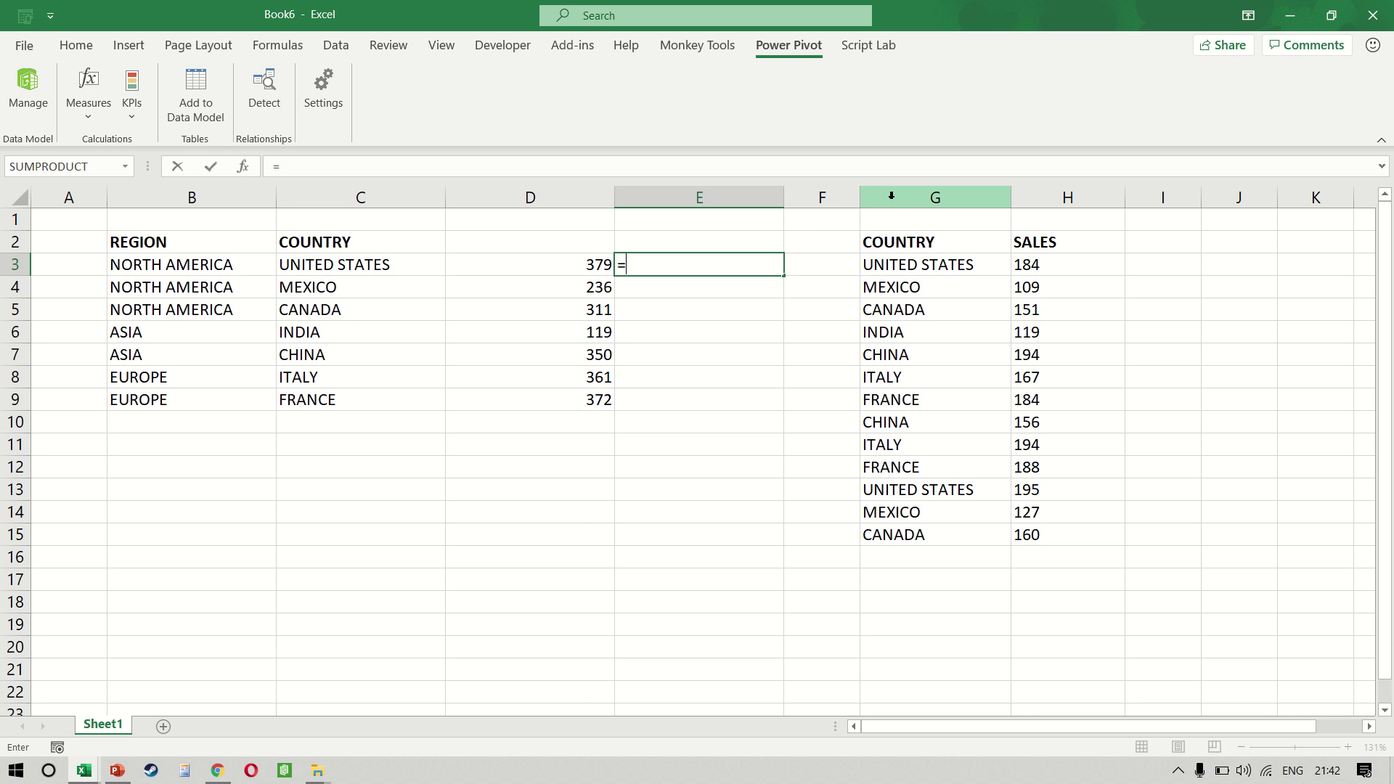
pyautogui.write('SUM')
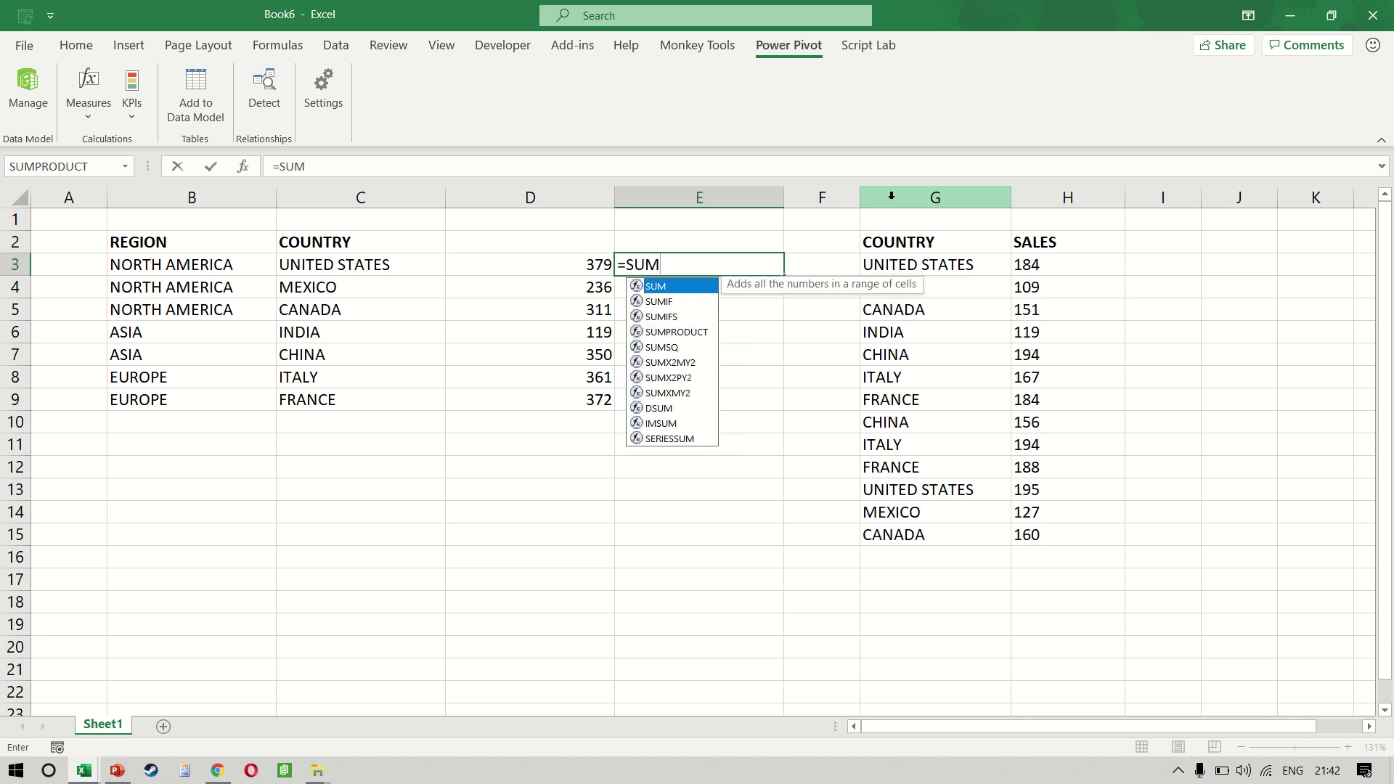
pyautogui.write('IF(')
pyautogui.press('Left')
pyautogui.press('Left')
pyautogui.press('Left')
pyautogui.hotkey('ctrl', 'space')
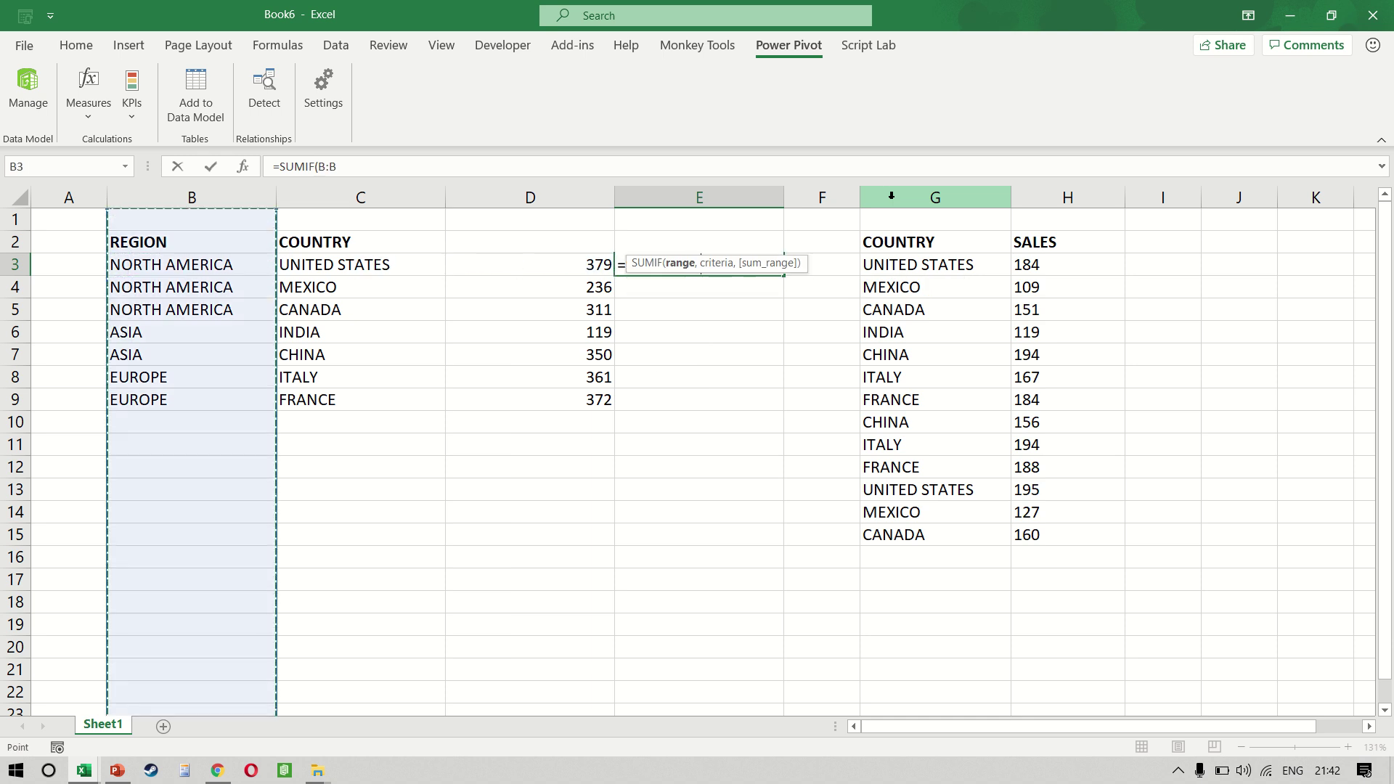
pyautogui.write(',')
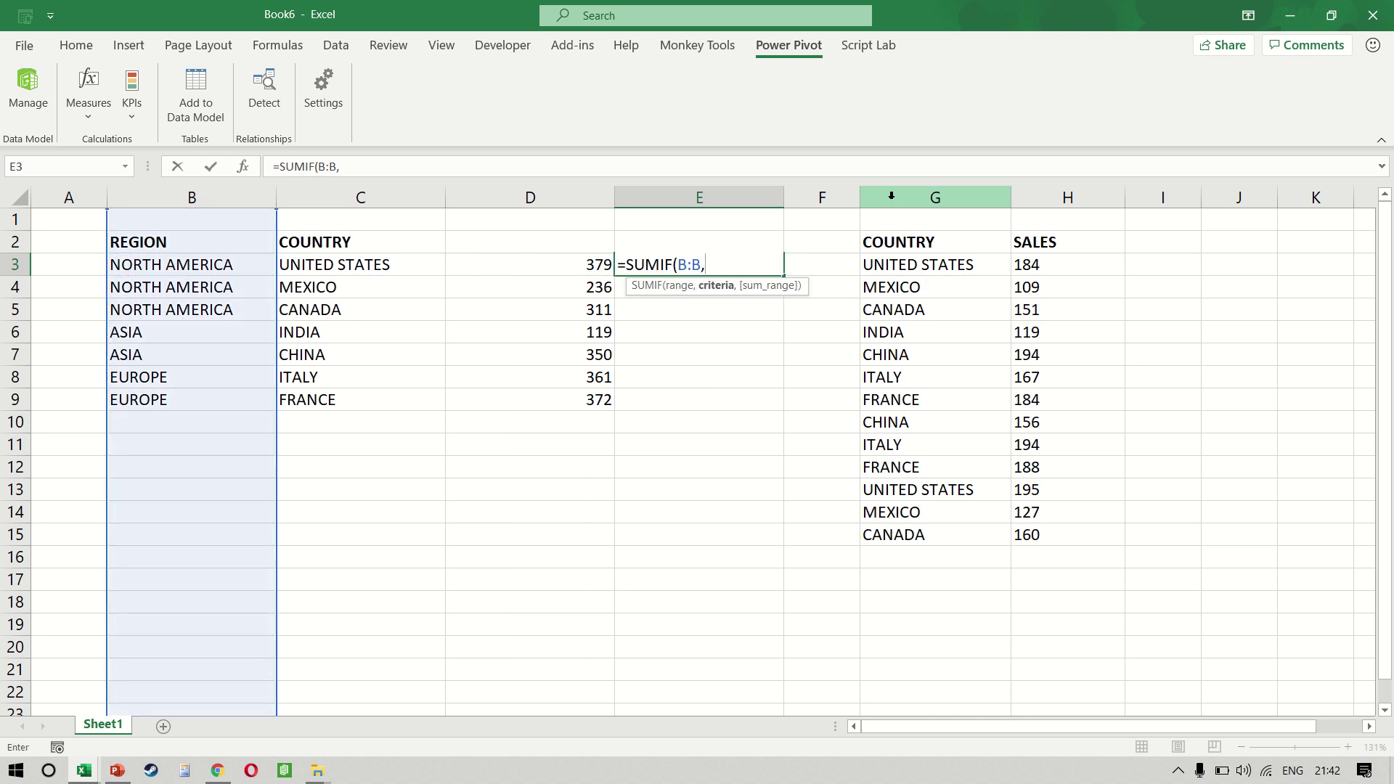
pyautogui.press('Left')
pyautogui.press('Left')
pyautogui.press('Left')
pyautogui.write(',')
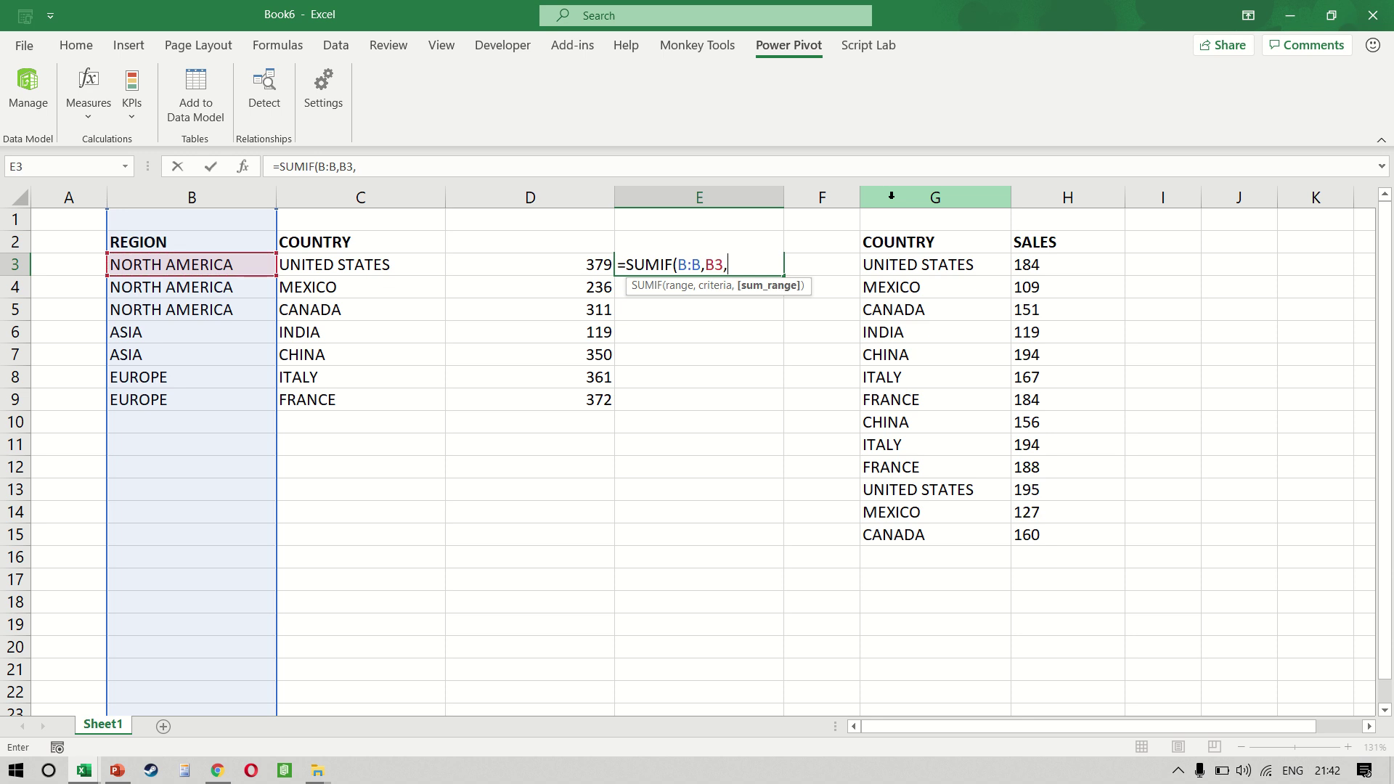
pyautogui.click(601, 197)
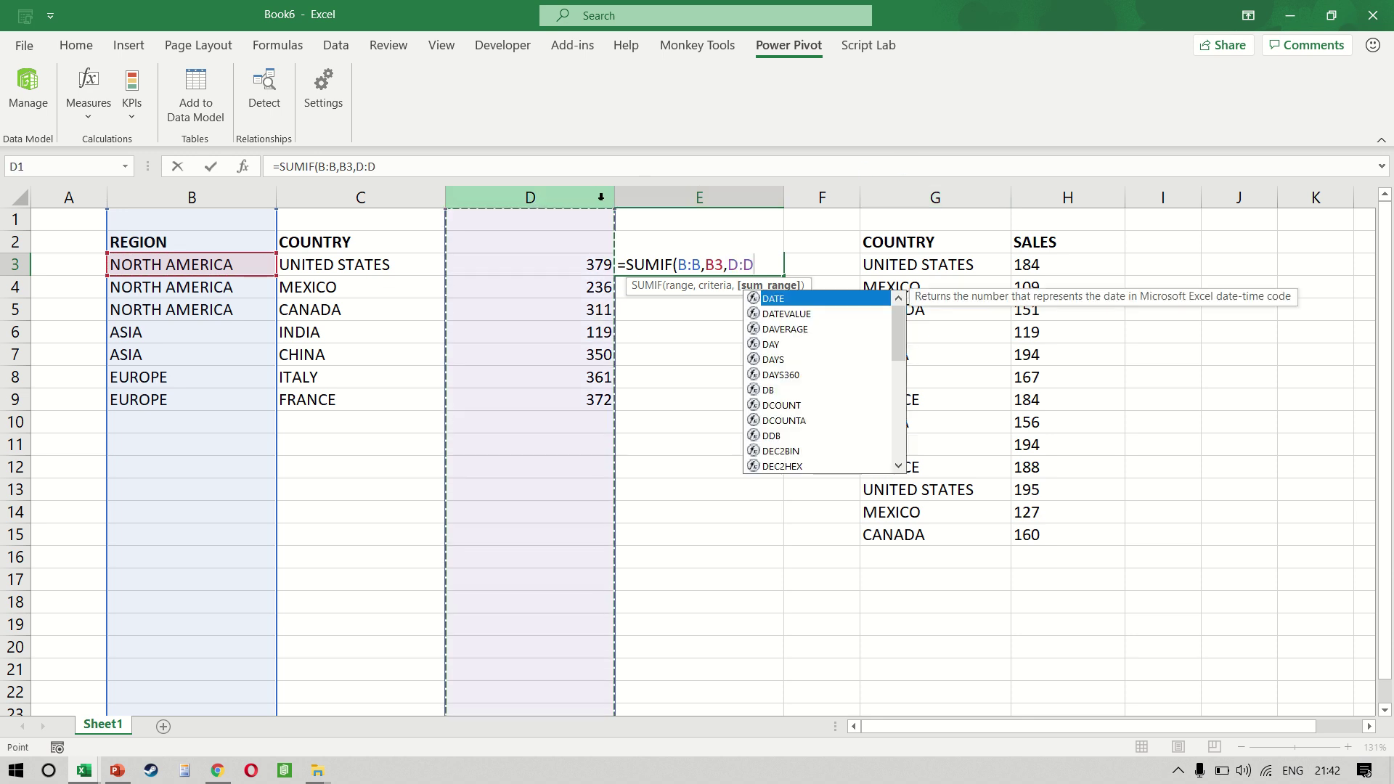
pyautogui.write(')')
pyautogui.press('Return')
pyautogui.press('Up')
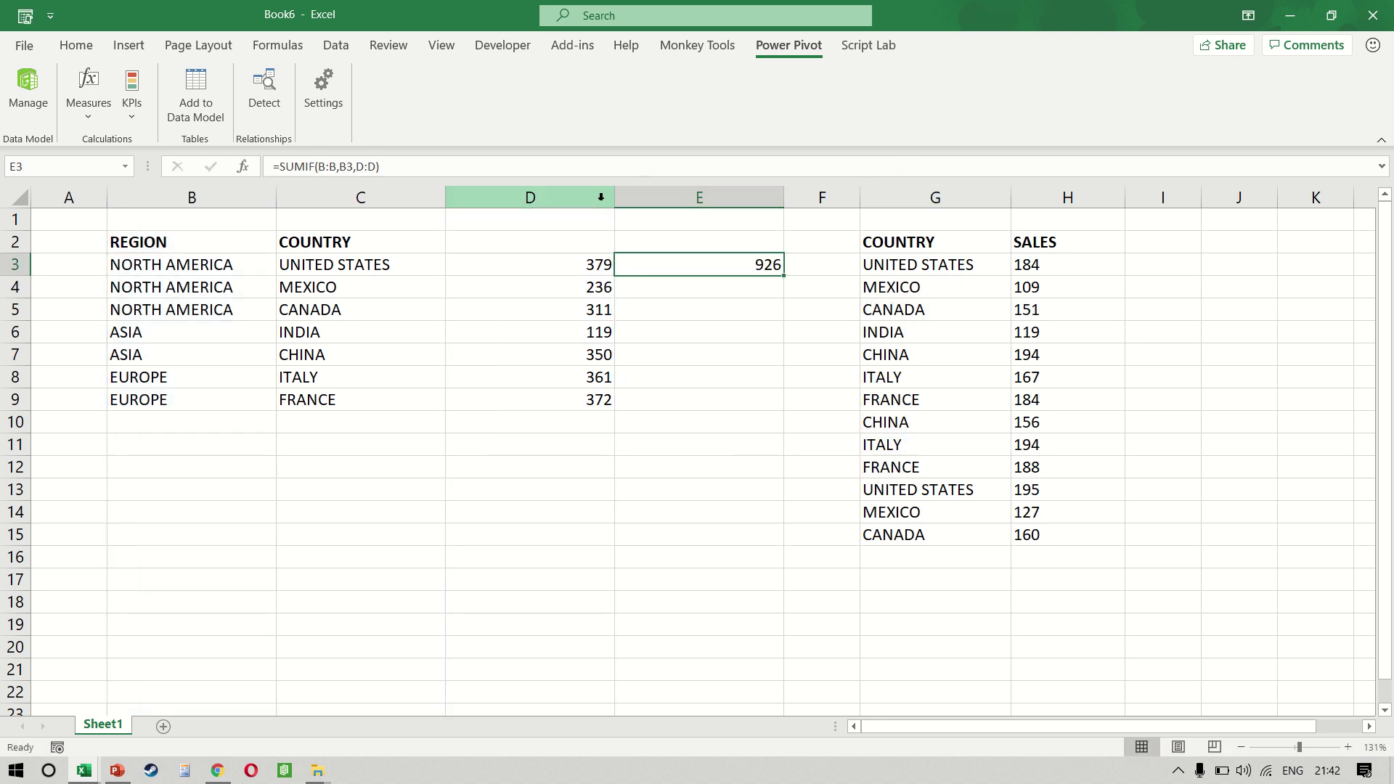
pyautogui.press('F2')
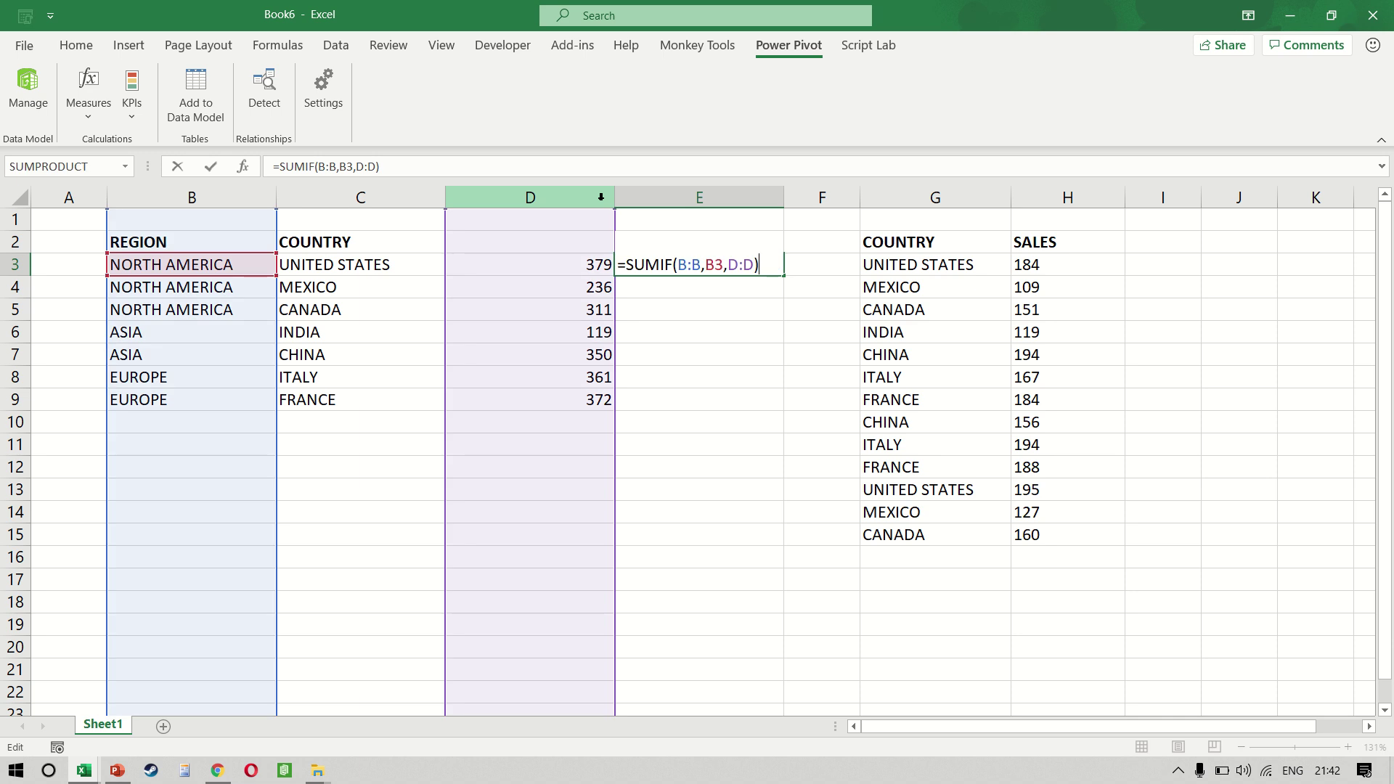
pyautogui.press('Escape')
pyautogui.hotkey('ctrl', 'c')
pyautogui.press('Down')
pyautogui.press('Down')
pyautogui.press('Down')
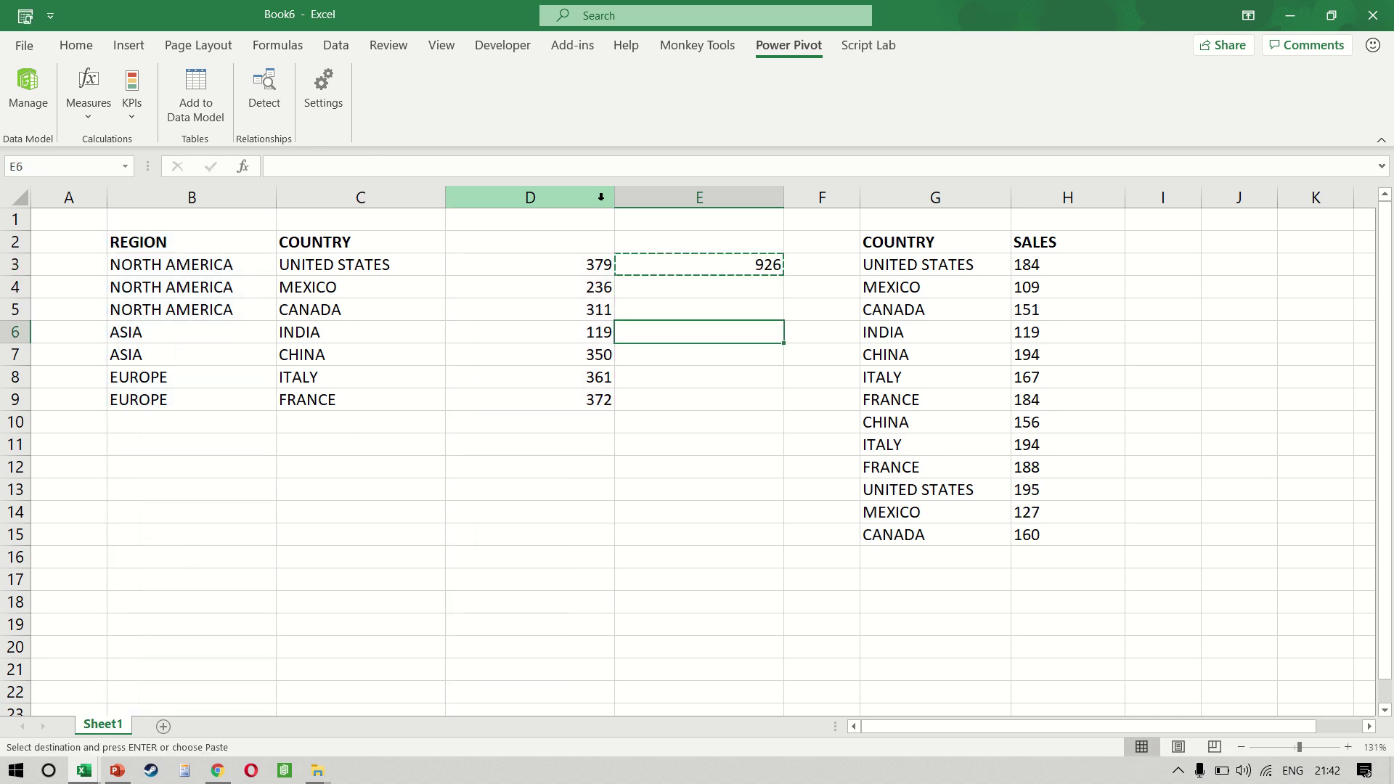
pyautogui.hotkey('ctrl', 'v')
pyautogui.press('Down')
pyautogui.press('Down')
pyautogui.hotkey('ctrl', 'v')
pyautogui.press('Escape')
pyautogui.press('Up')
pyautogui.press('Up')
pyautogui.press('Up')
pyautogui.press('Up')
pyautogui.press('Up')
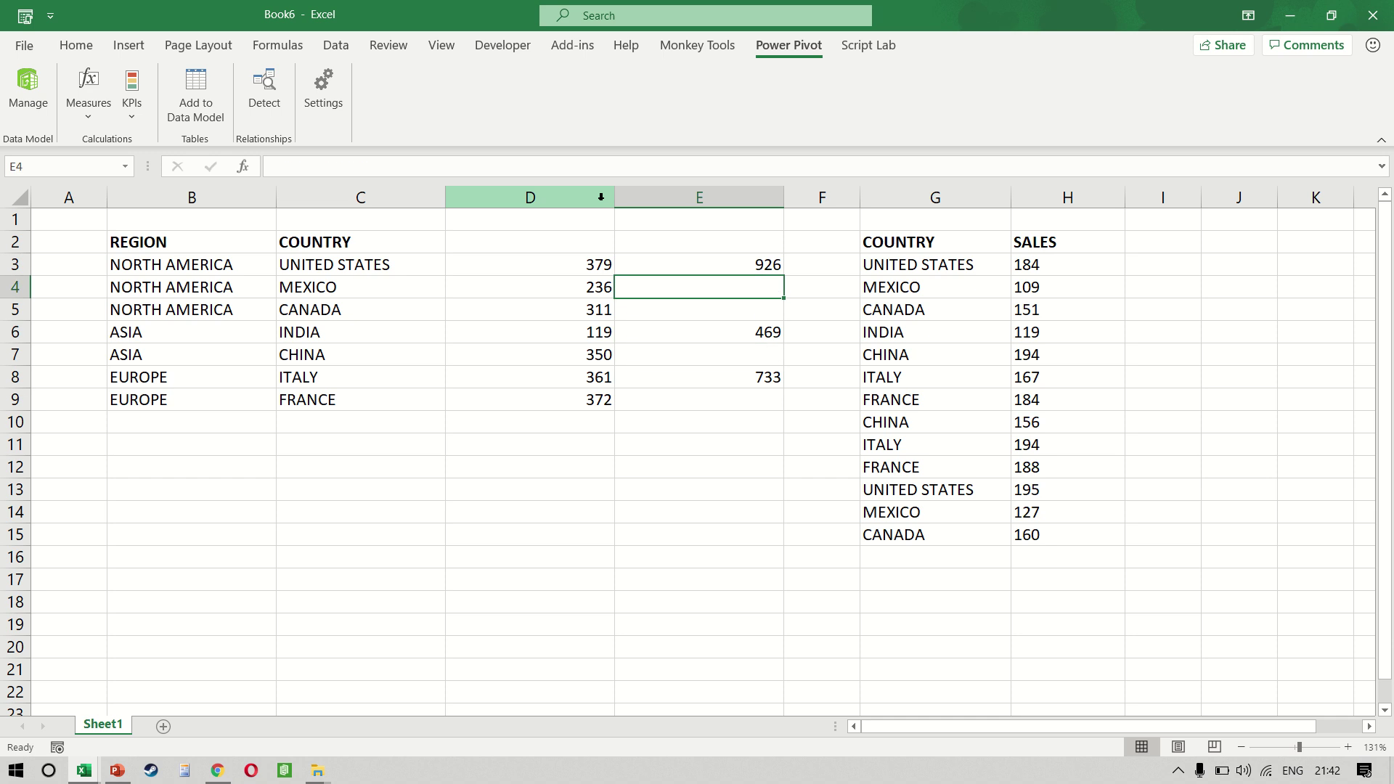
pyautogui.hotkey('shift', 'Down')
pyautogui.hotkey('shift', 'Down')
pyautogui.hotkey('shift', 'Down')
pyautogui.hotkey('shift', 'Down')
pyautogui.hotkey('shift', 'Down')
pyautogui.hotkey('shift', 'Down')
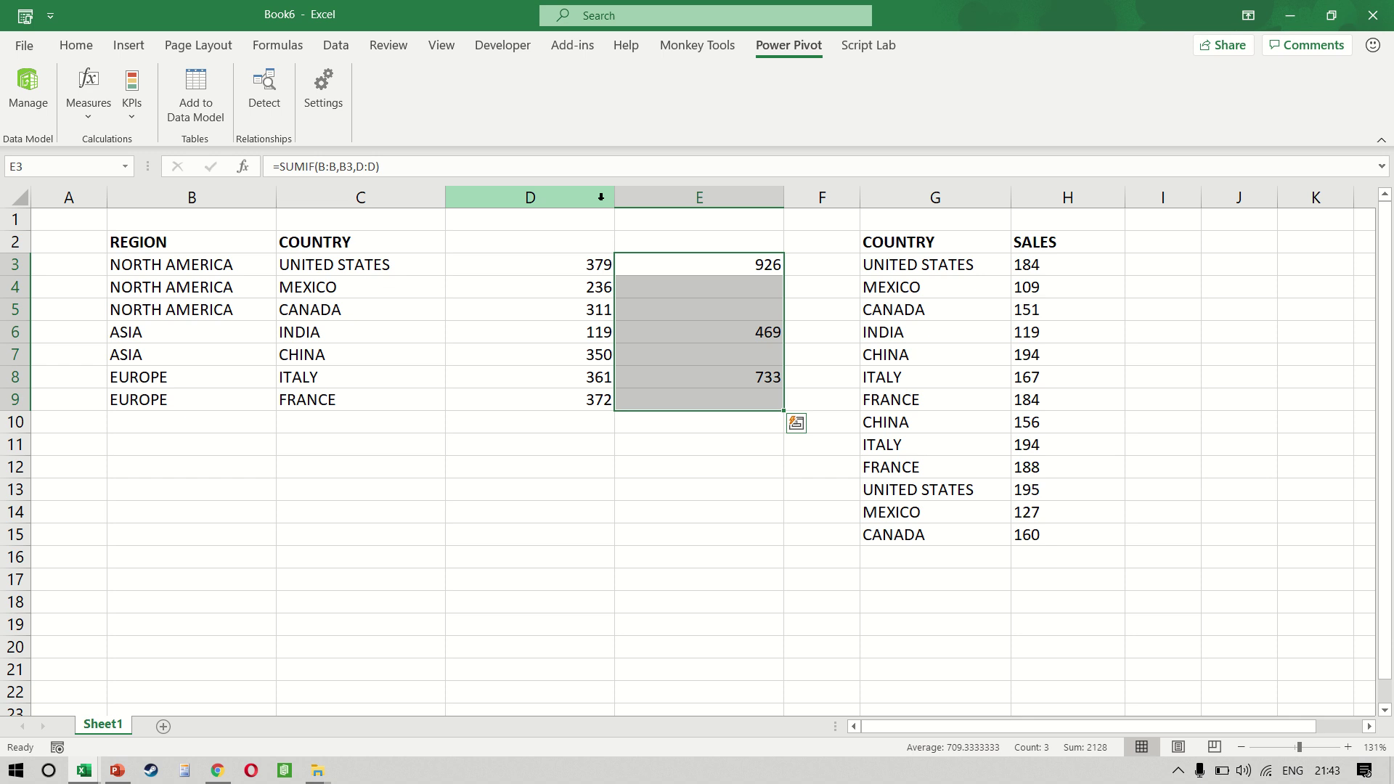
pyautogui.hotkey('ctrl', 'c')
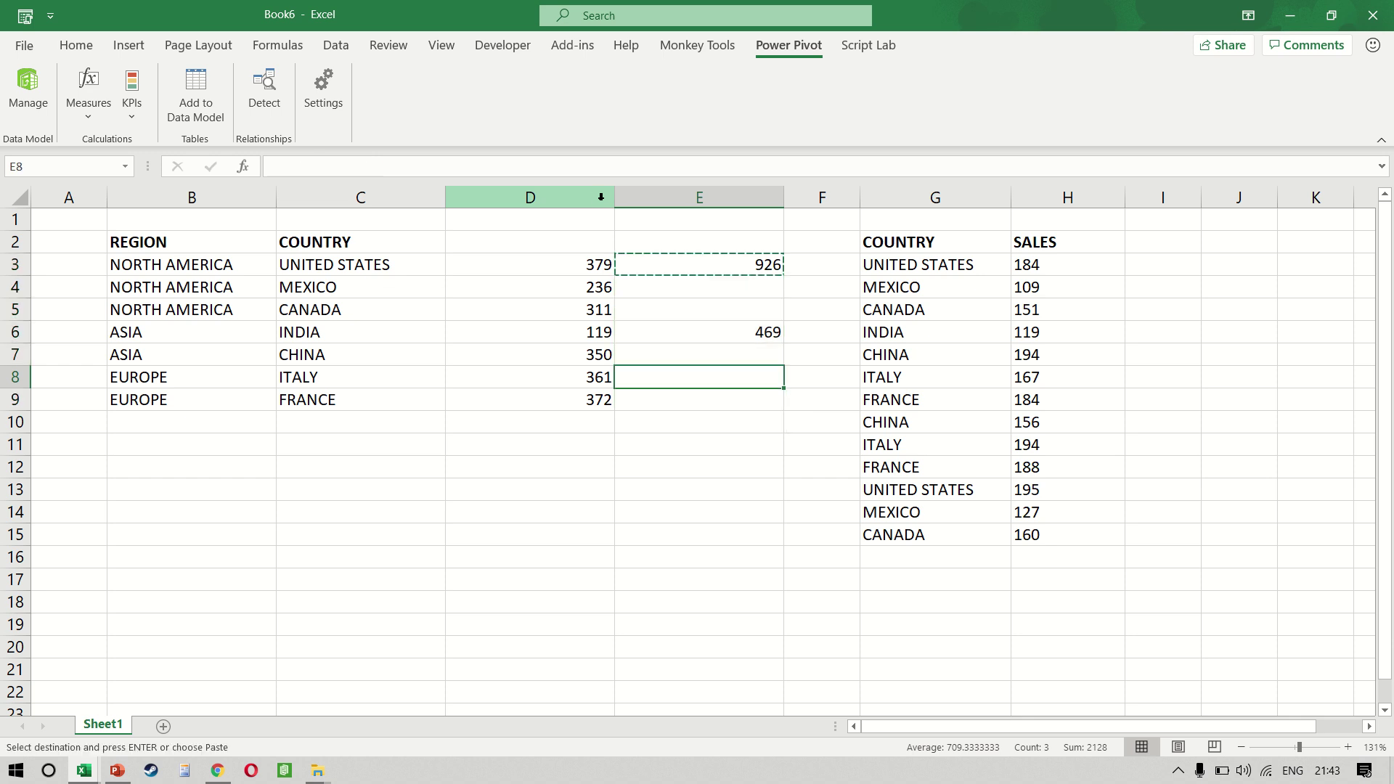
# Delete the country-totals column D so COUNTRY–SALES shifts to E:F
pyautogui.hotkey('ctrl', 'space')
pyautogui.hotkey('ctrl', '-')
pyautogui.hotkey('ctrl', 'z')
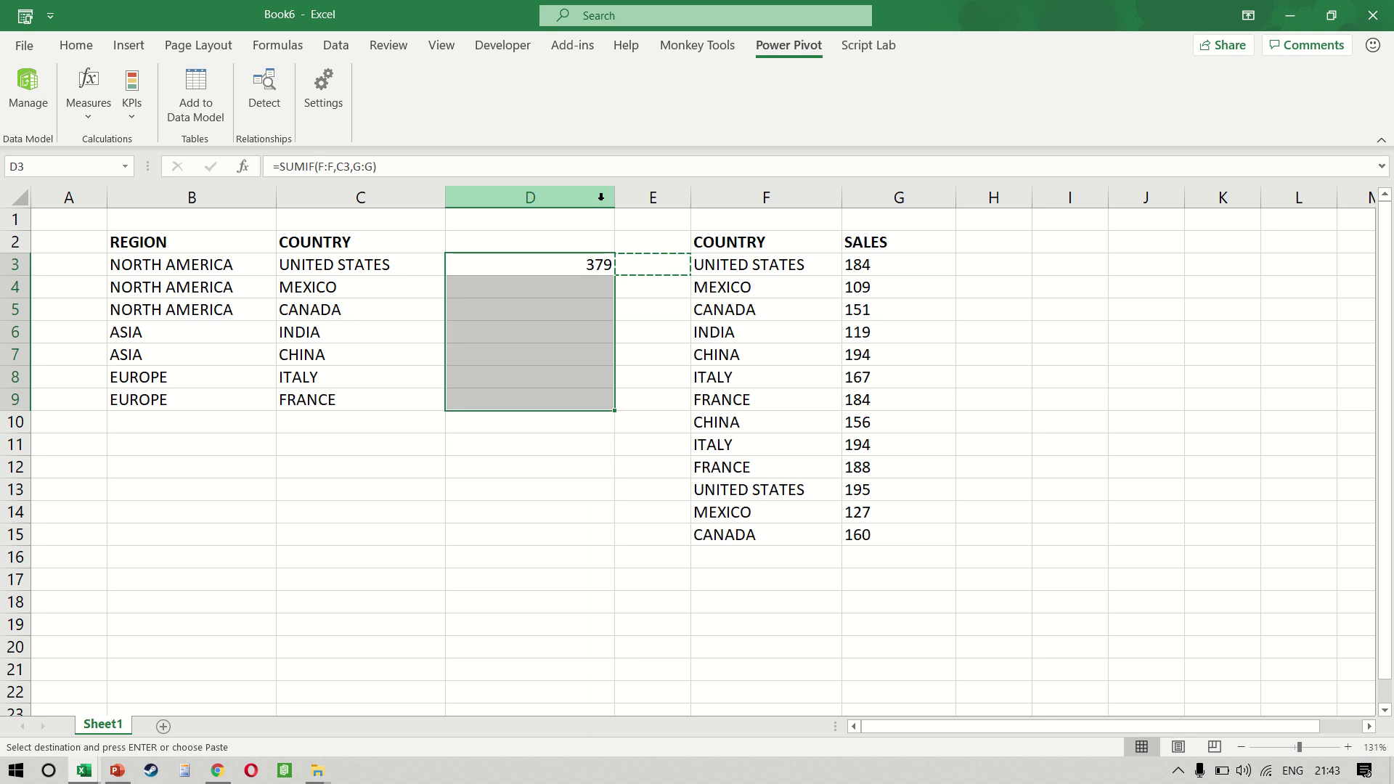
pyautogui.hotkey('ctrl', 'z')
pyautogui.click(601, 196)
pyautogui.hotkey('ctrl', '-')
# Start an =INDEX( formula in cell G3
pyautogui.press('Right')
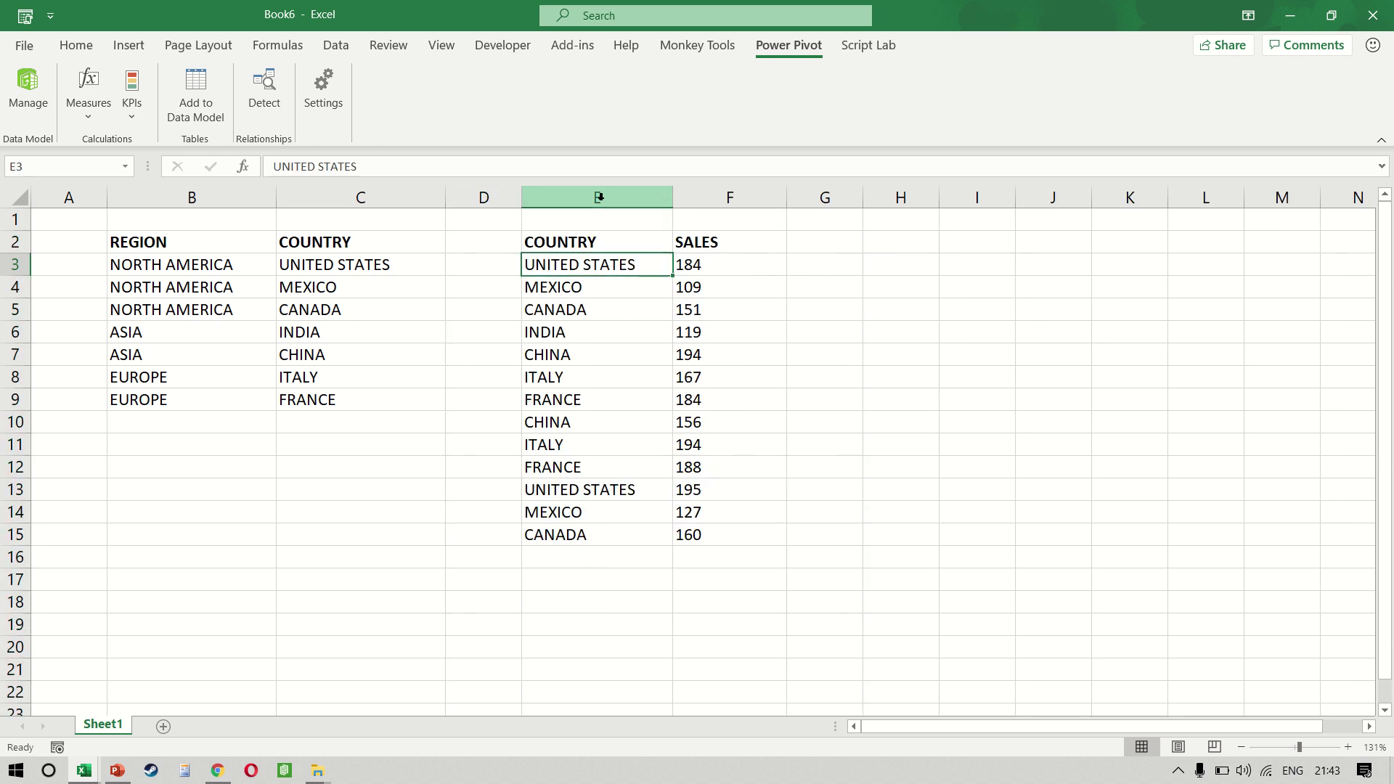
pyautogui.press('Right')
pyautogui.press('Escape')
pyautogui.press('Right')
pyautogui.press('Left')
pyautogui.press('Left')
pyautogui.press('Right')
pyautogui.press('Right')
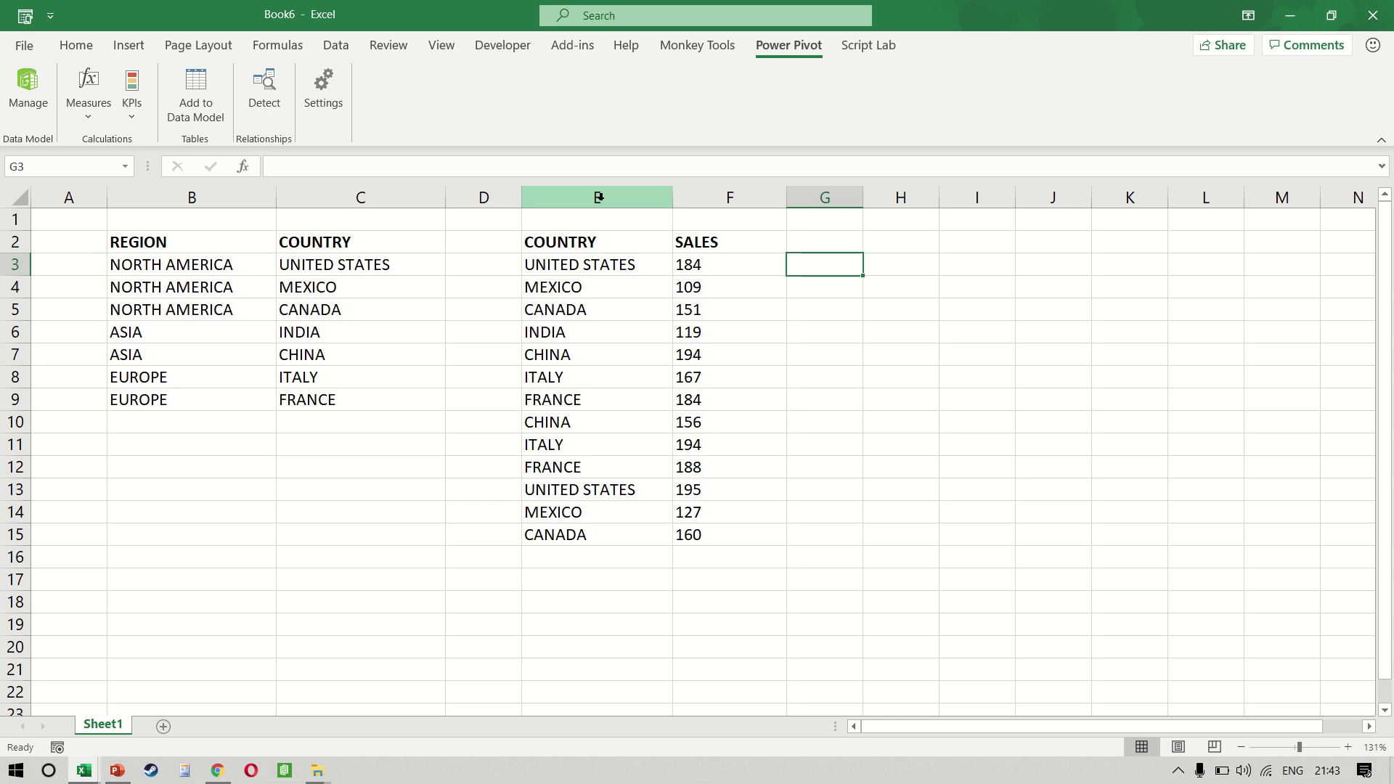
pyautogui.write('=INDEX(')
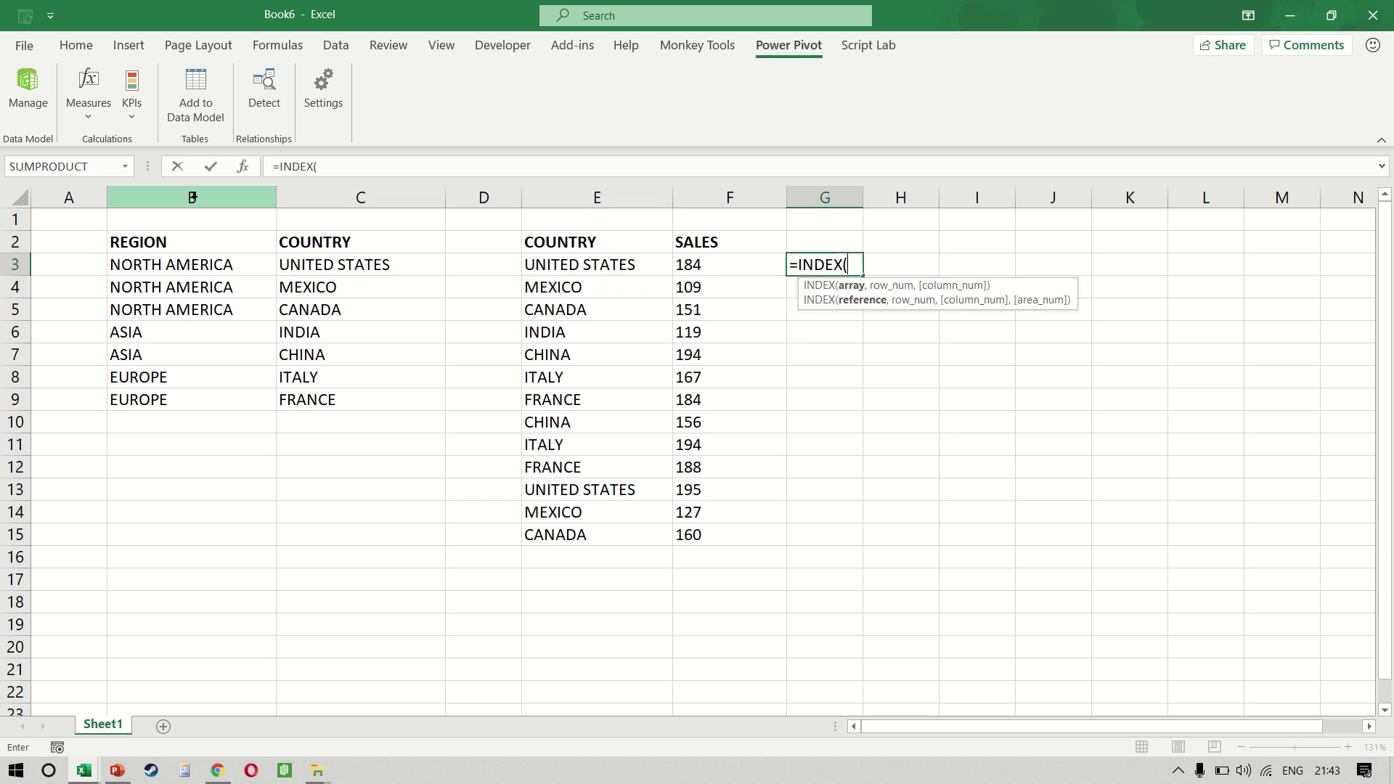
# Complete =INDEX(B:C,MATCH(E3,C:C,0),1) in G3 to look up the region
pyautogui.moveTo(192, 197); pyautogui.dragTo(315, 189)
pyautogui.write(',')
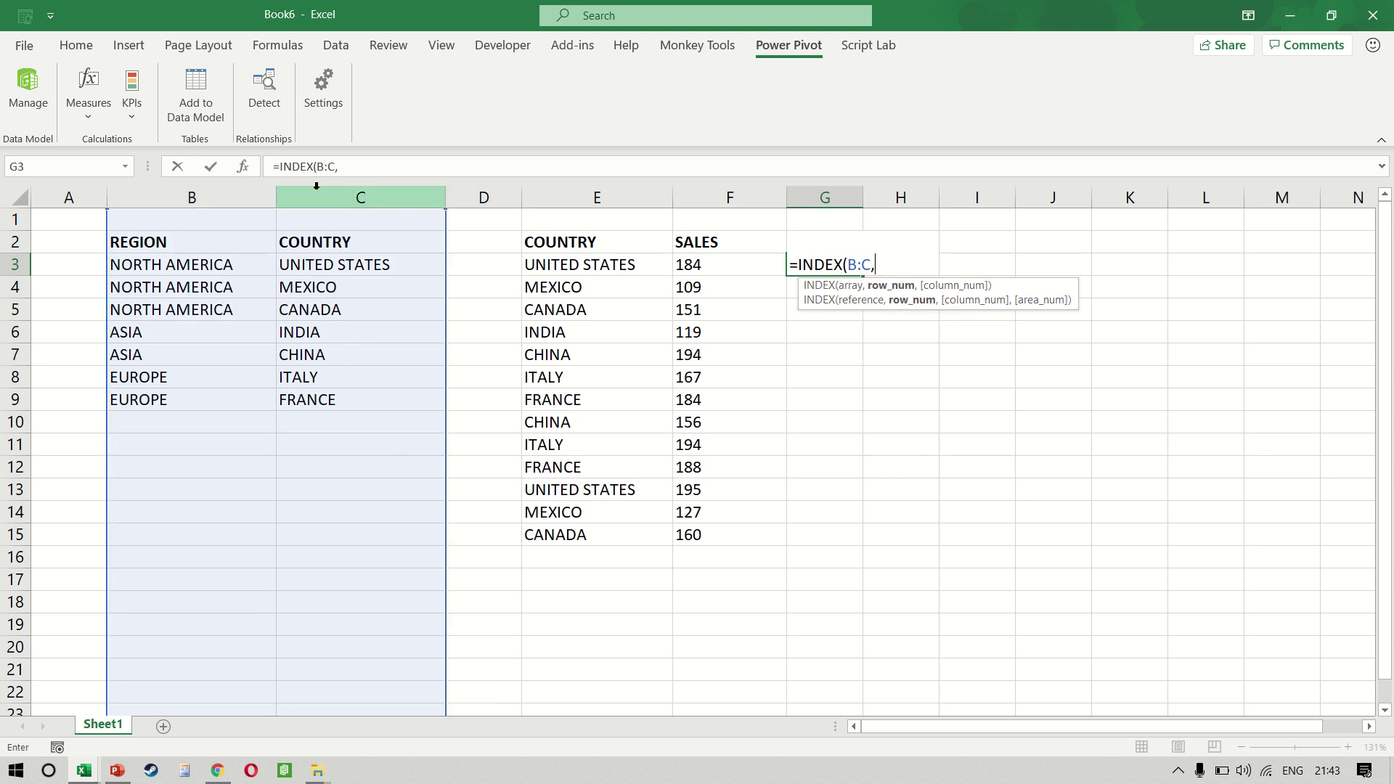
pyautogui.hotkey('alt', 'Return')
pyautogui.write('MATCH(')
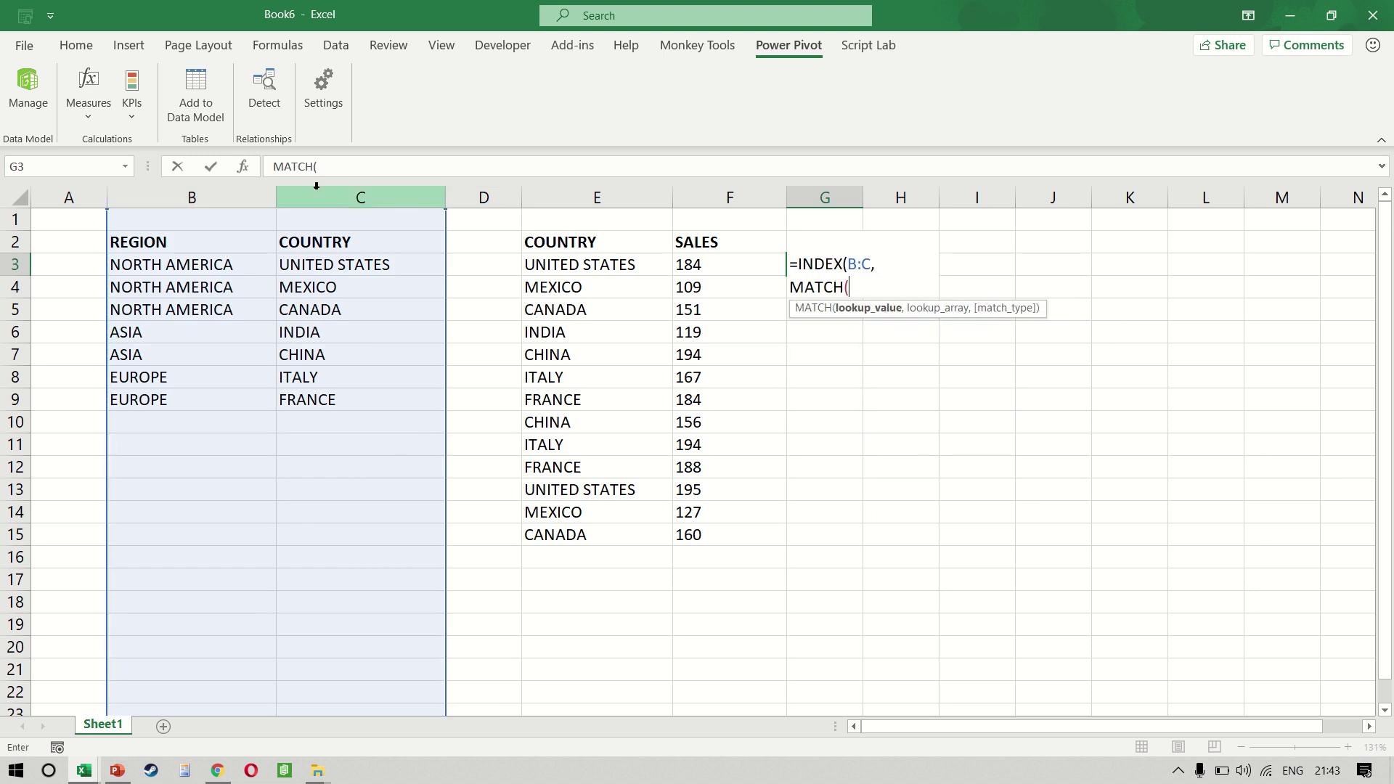
pyautogui.click(600, 269)
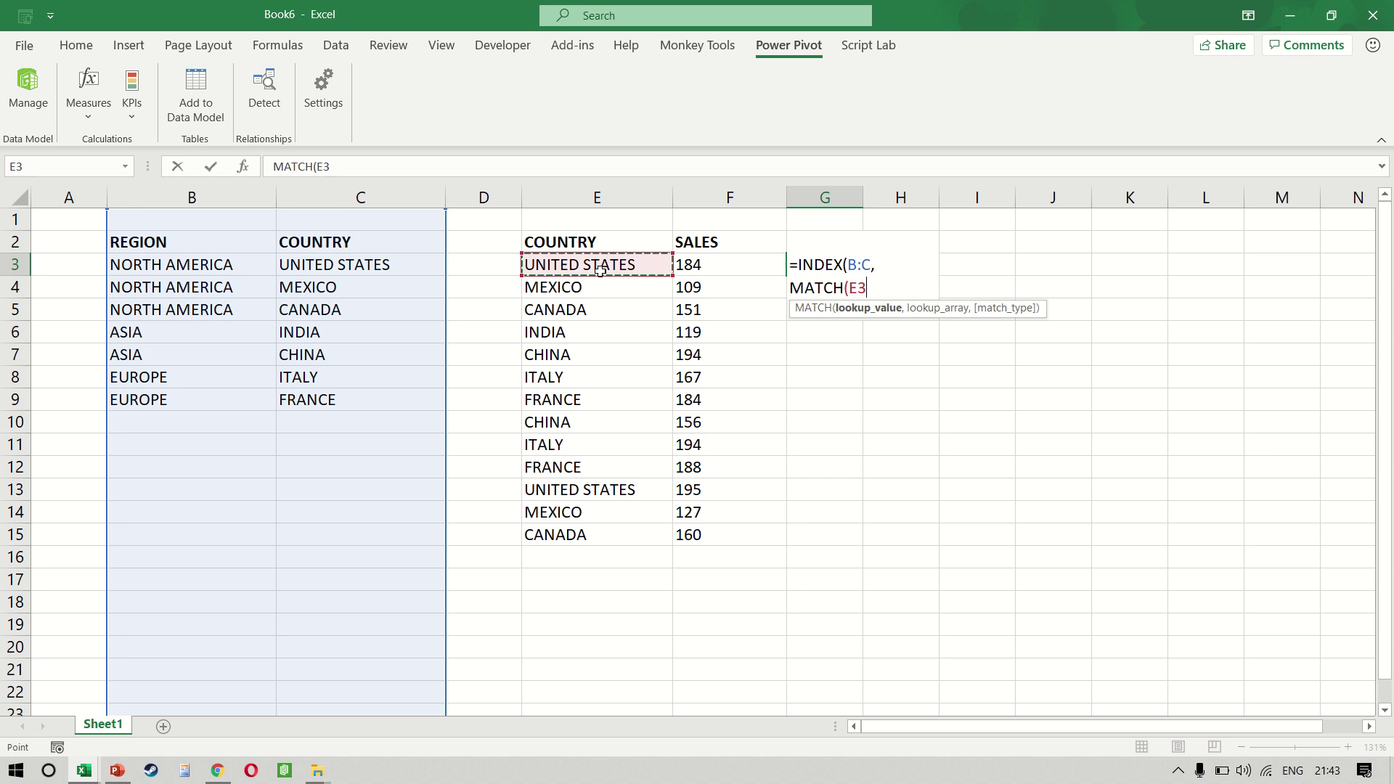
pyautogui.write(',')
pyautogui.click(361, 196)
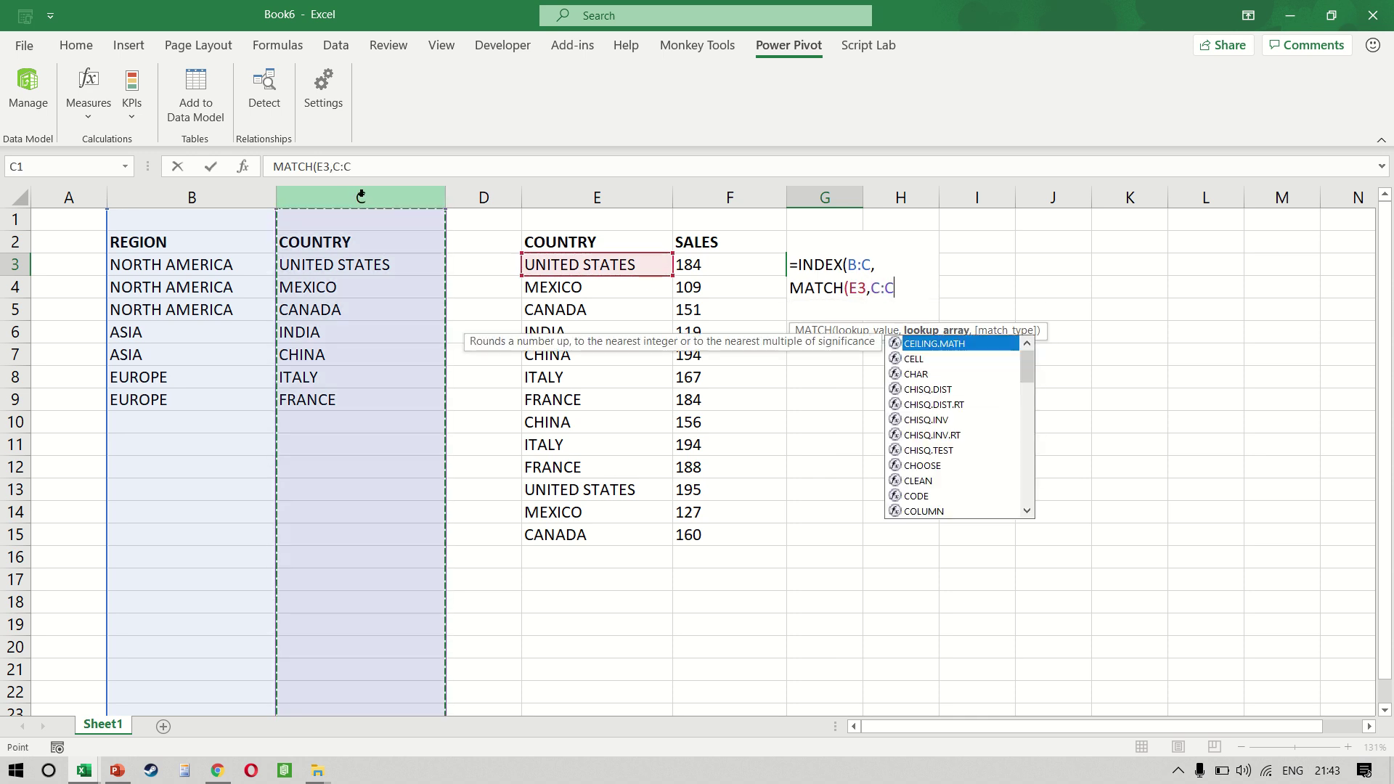
pyautogui.write(',0),')
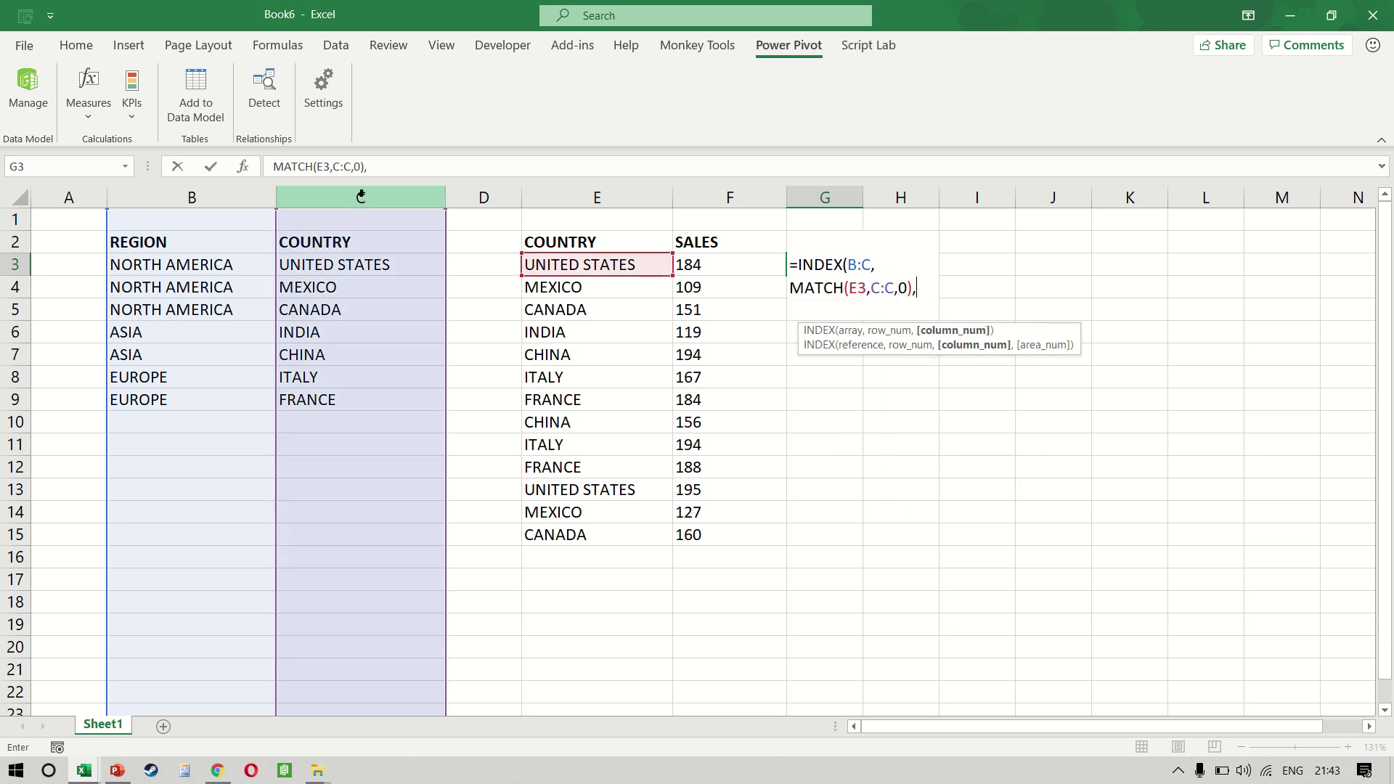
pyautogui.hotkey('alt', 'Return')
pyautogui.write('1)')
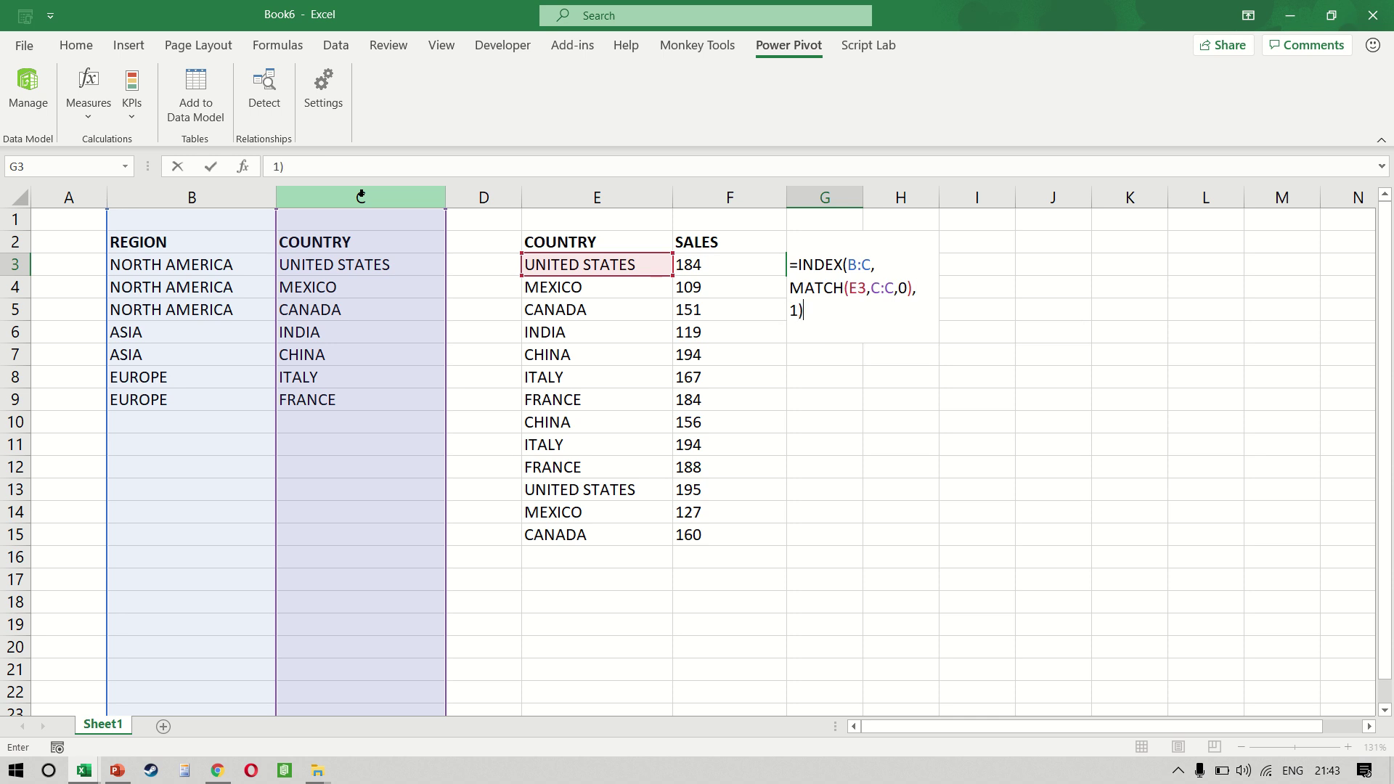
pyautogui.hotkey('ctrl', 'Return')
# Fill the INDEX/MATCH lookup down column G to row 15
pyautogui.hotkey('shift', 'Down')
pyautogui.hotkey('shift', 'Down')
pyautogui.hotkey('shift', 'Down')
pyautogui.hotkey('shift', 'Down')
pyautogui.hotkey('shift', 'Down')
pyautogui.hotkey('shift', 'Down')
pyautogui.hotkey('shift', 'Down')
pyautogui.hotkey('shift', 'Down')
pyautogui.hotkey('shift', 'Down')
pyautogui.hotkey('shift', 'Down')
pyautogui.hotkey('shift', 'Down')
pyautogui.hotkey('shift', 'Down')
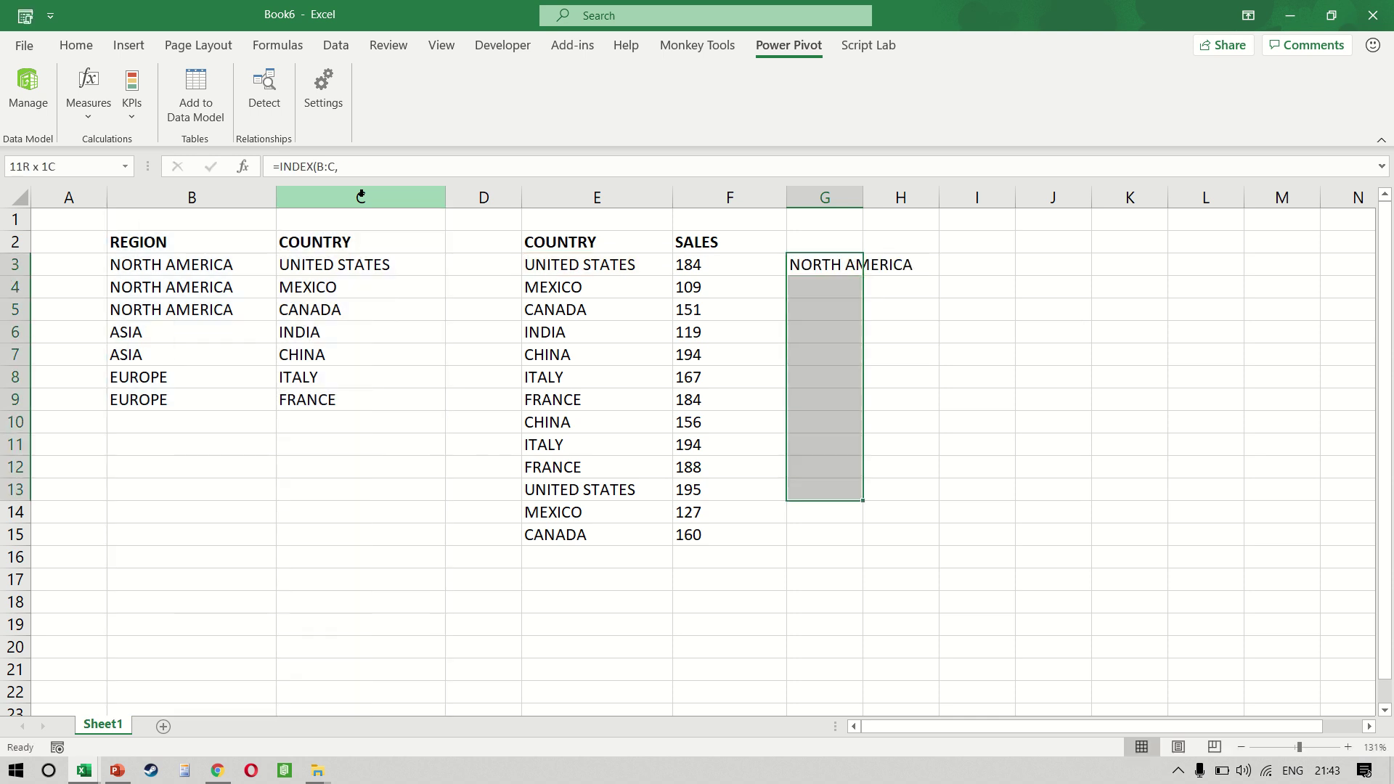
pyautogui.hotkey('ctrl', 'd')
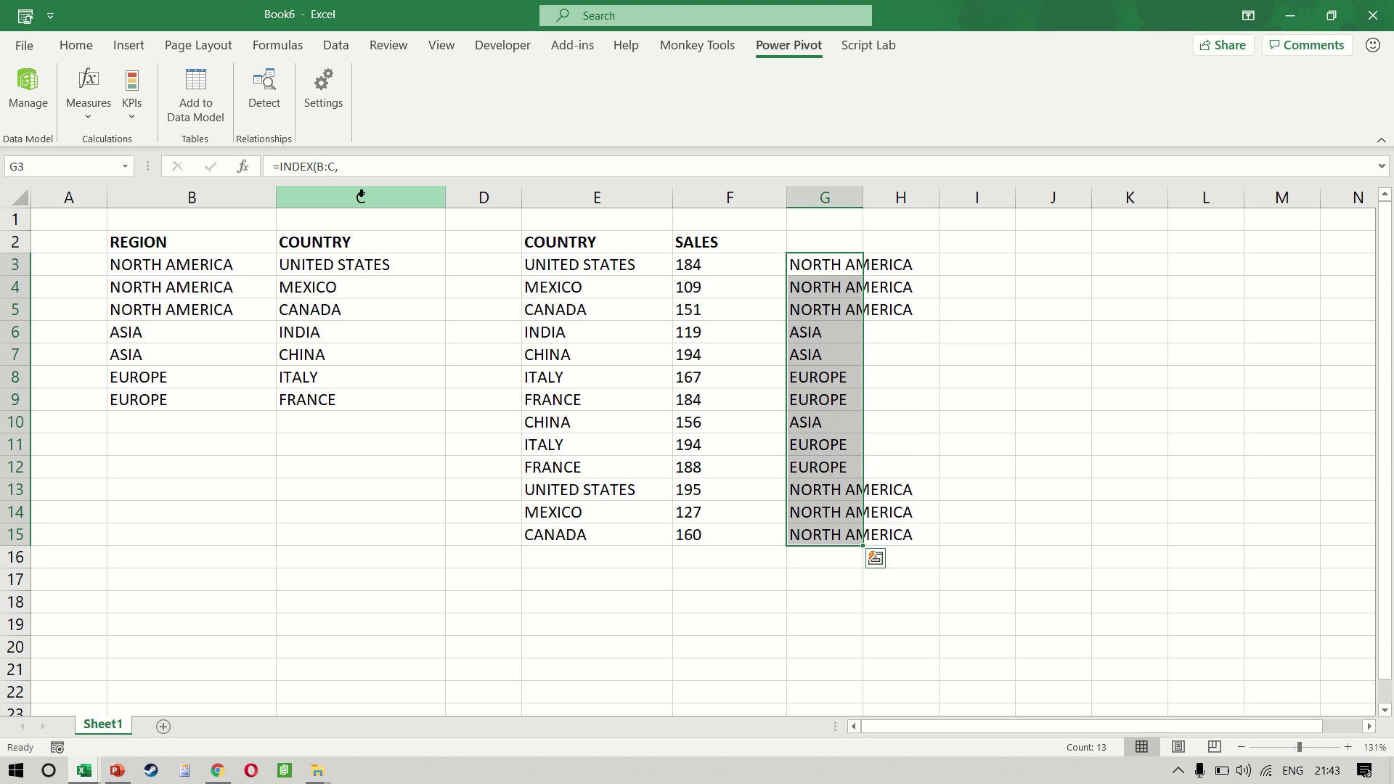
pyautogui.press('Left')
pyautogui.press('Left')
pyautogui.hotkey('ctrl', 'shift', 'Down')
pyautogui.press('Right')
pyautogui.press('Right')
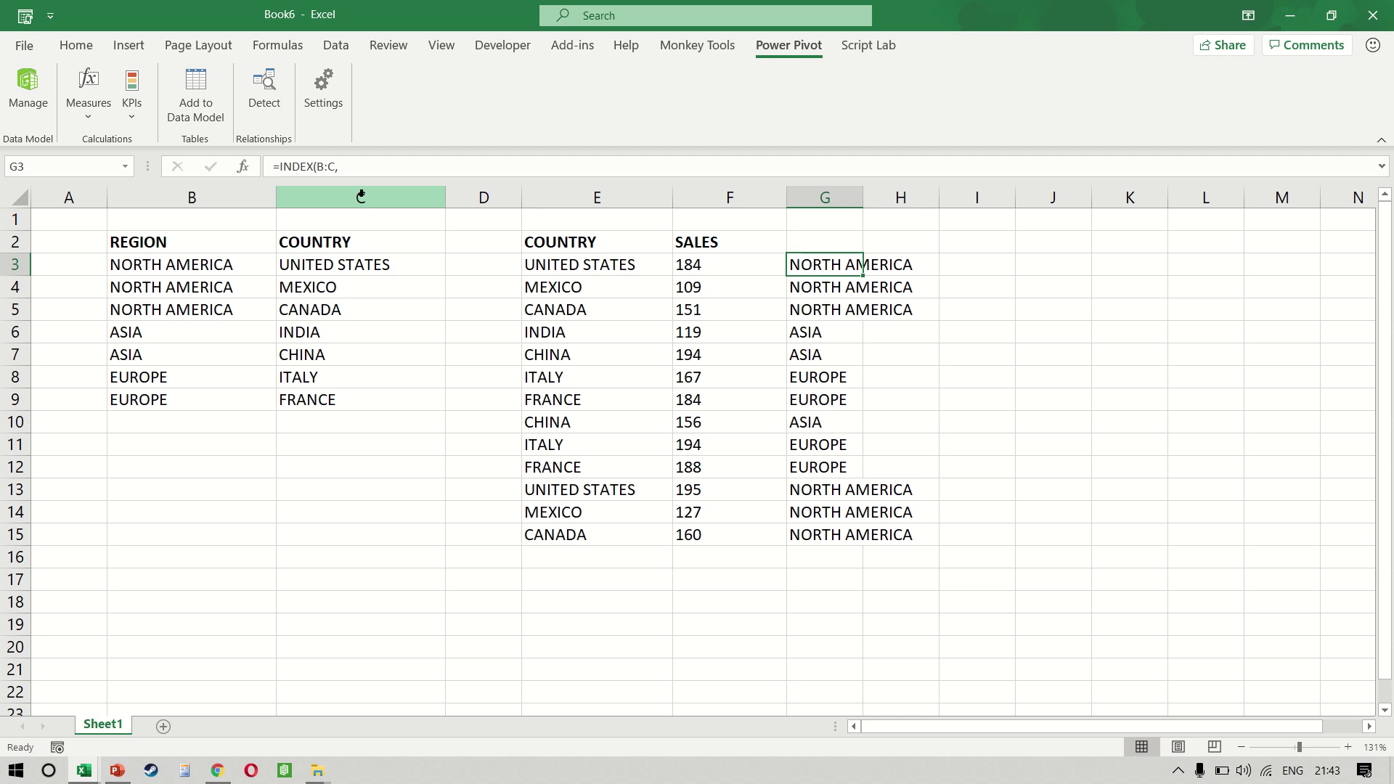
# Clear the lookup results from G3:G15
pyautogui.hotkey('ctrl', 'shift', 'Down')
pyautogui.hotkey('ctrl', 'shift', 'Down')
pyautogui.press('Delete')
pyautogui.press('Left')
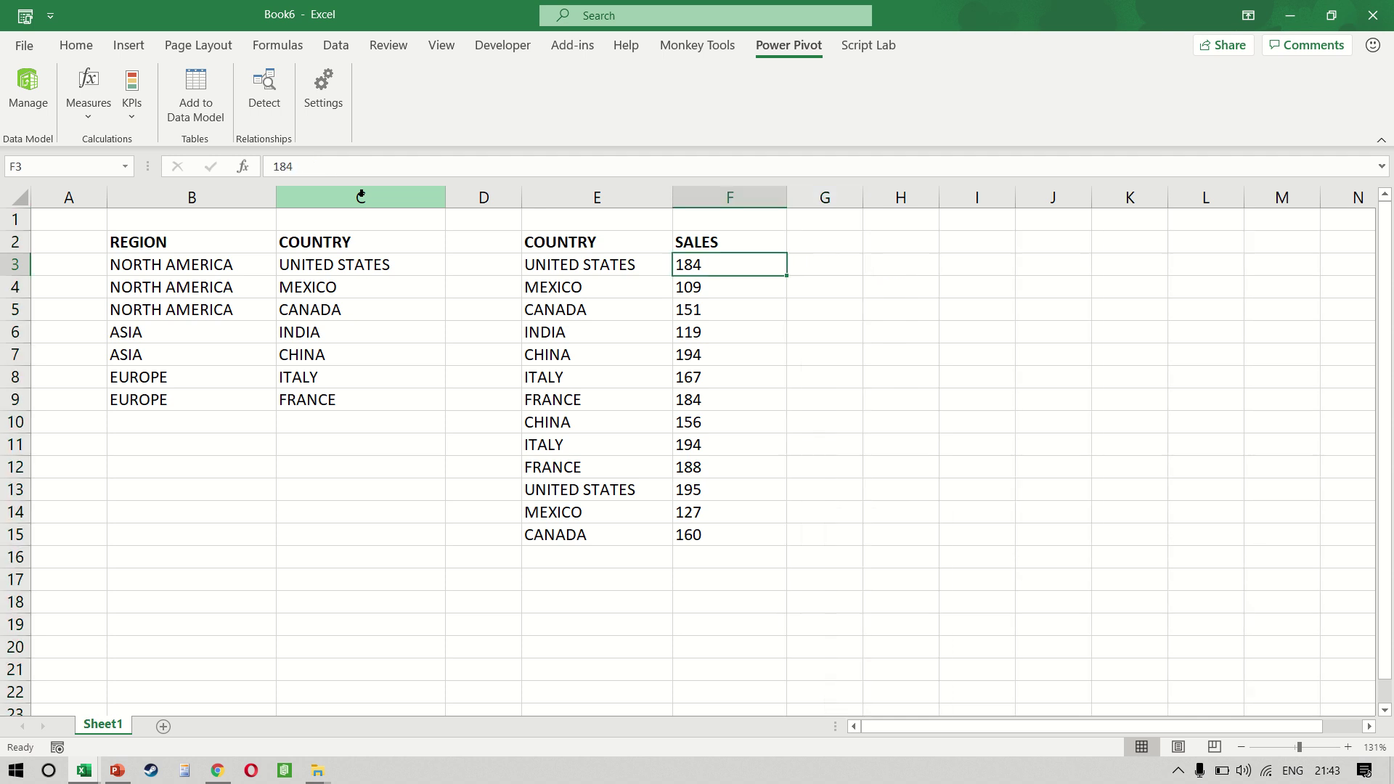
pyautogui.press('Left')
pyautogui.press('Left')
pyautogui.press('Left')
pyautogui.press('Left')
# Convert the region list (B2:C9) into a table with headers named REGION
pyautogui.press('Up')
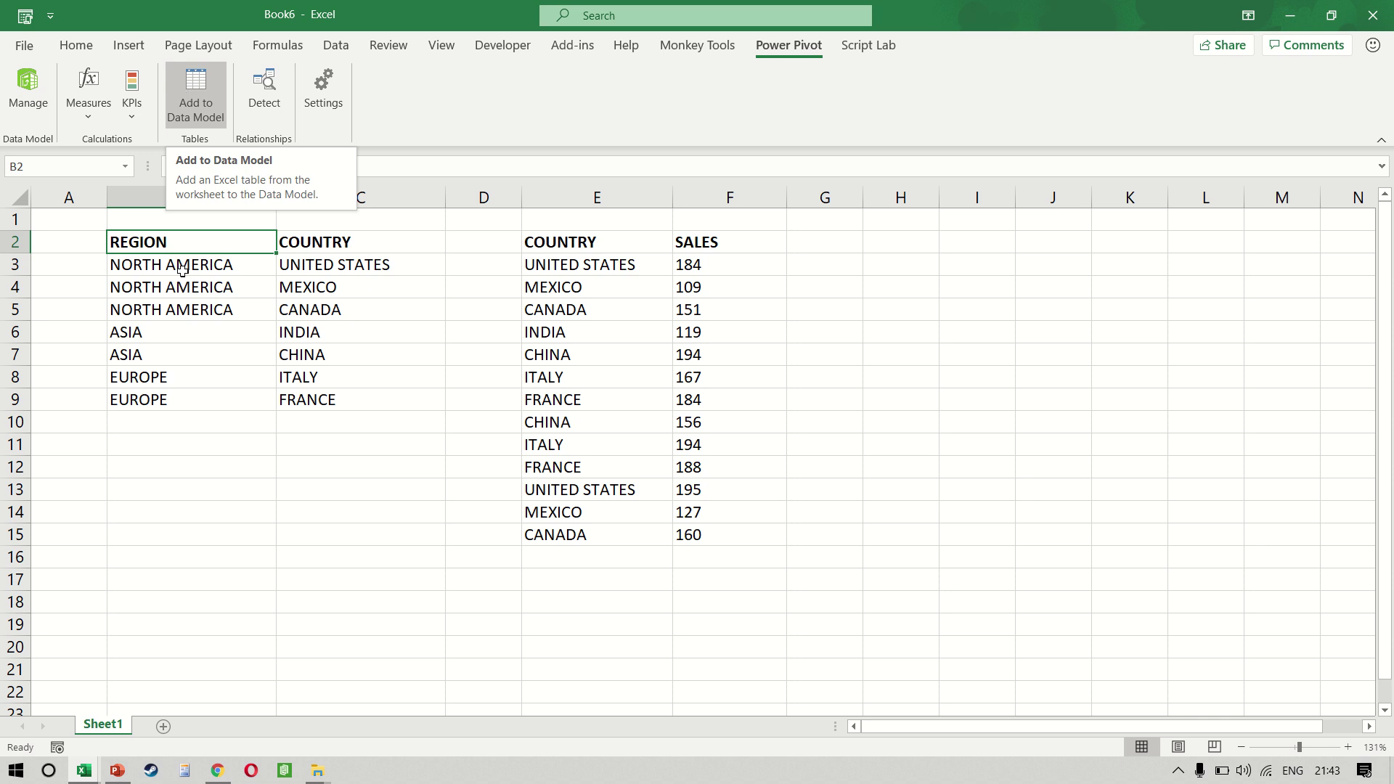
pyautogui.click(183, 308)
pyautogui.hotkey('ctrl', 'Up')
pyautogui.hotkey('ctrl', 'a')
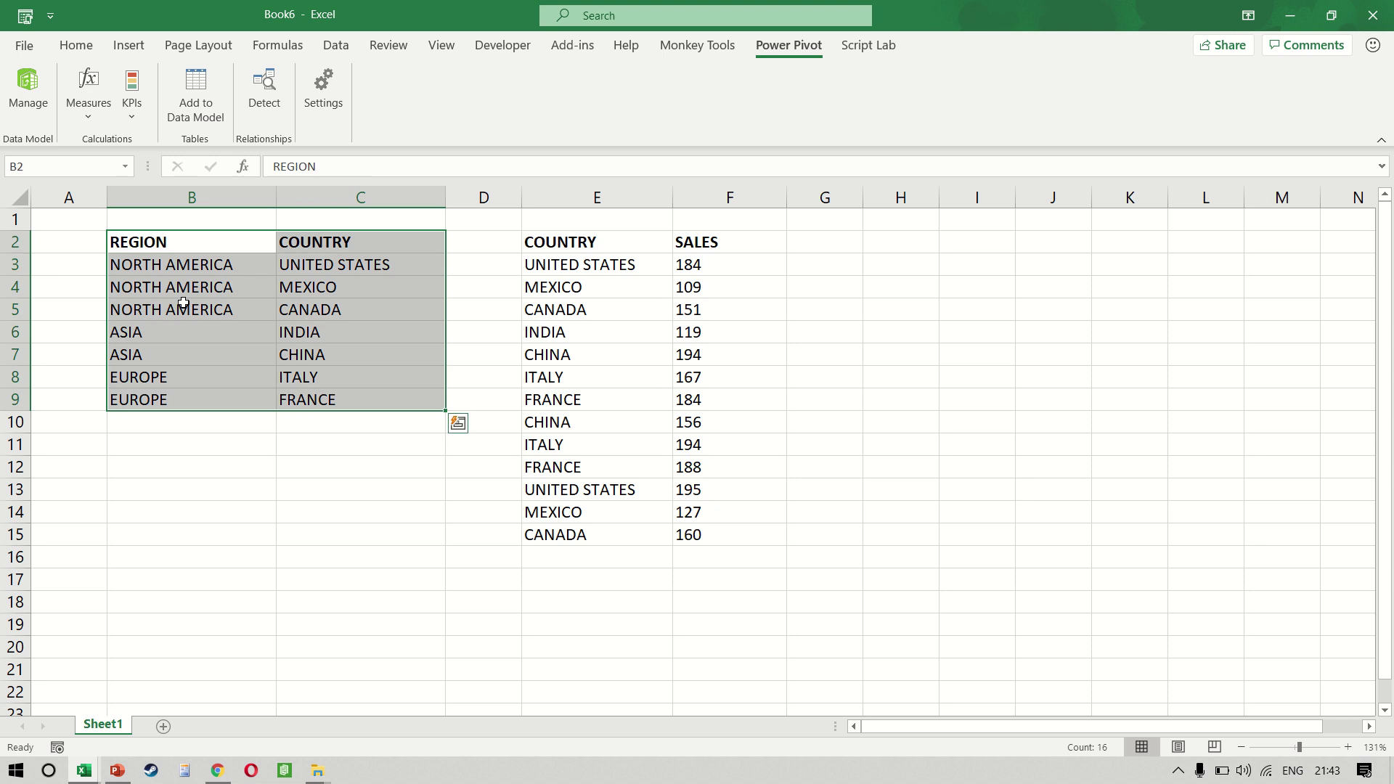
pyautogui.hotkey('ctrl', 't')
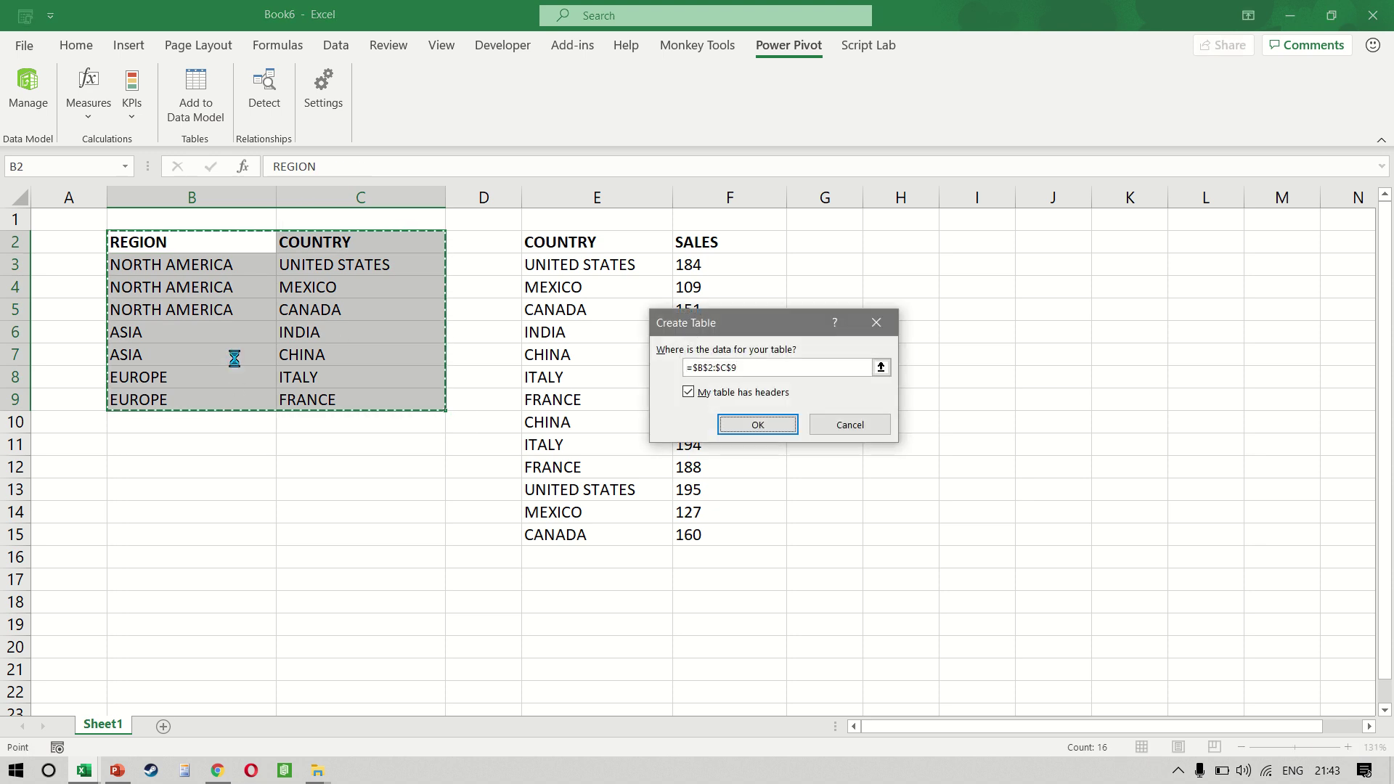
pyautogui.press('Return')
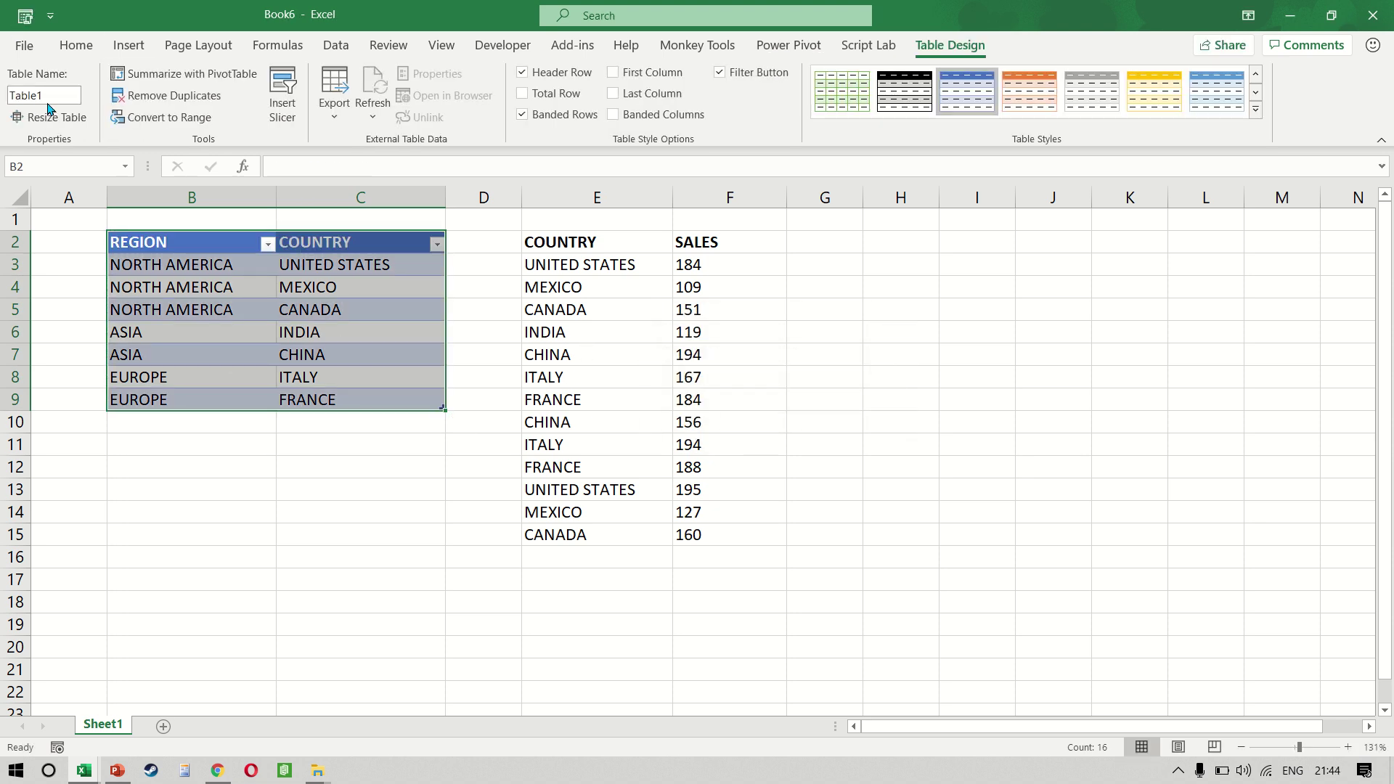
pyautogui.click(45, 95)
pyautogui.write('REGION')
pyautogui.press('Return')
# Convert the sales list (E2:F15) into a table named SALES
pyautogui.click(734, 292)
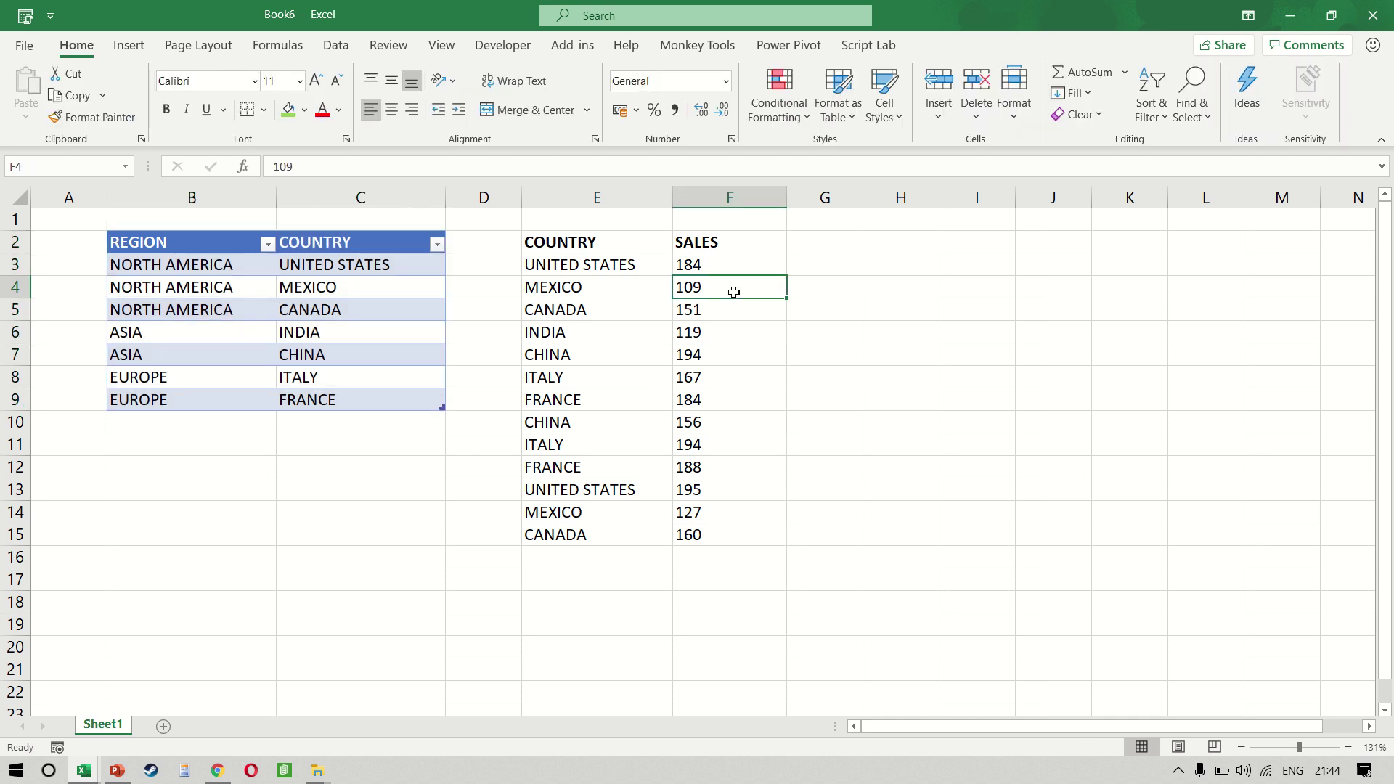
pyautogui.hotkey('ctrl', 't')
pyautogui.press('Return')
pyautogui.click(45, 95)
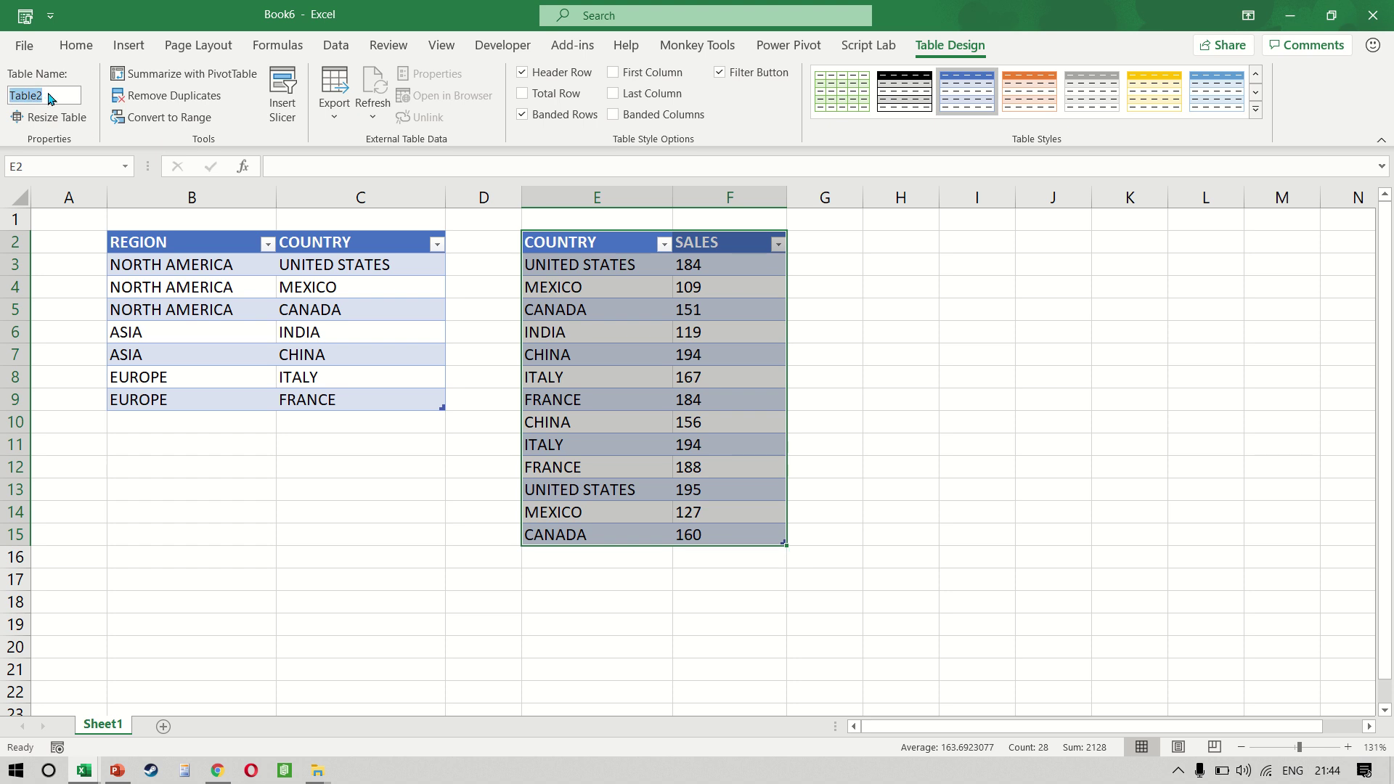
pyautogui.write('SALES')
pyautogui.press('Return')
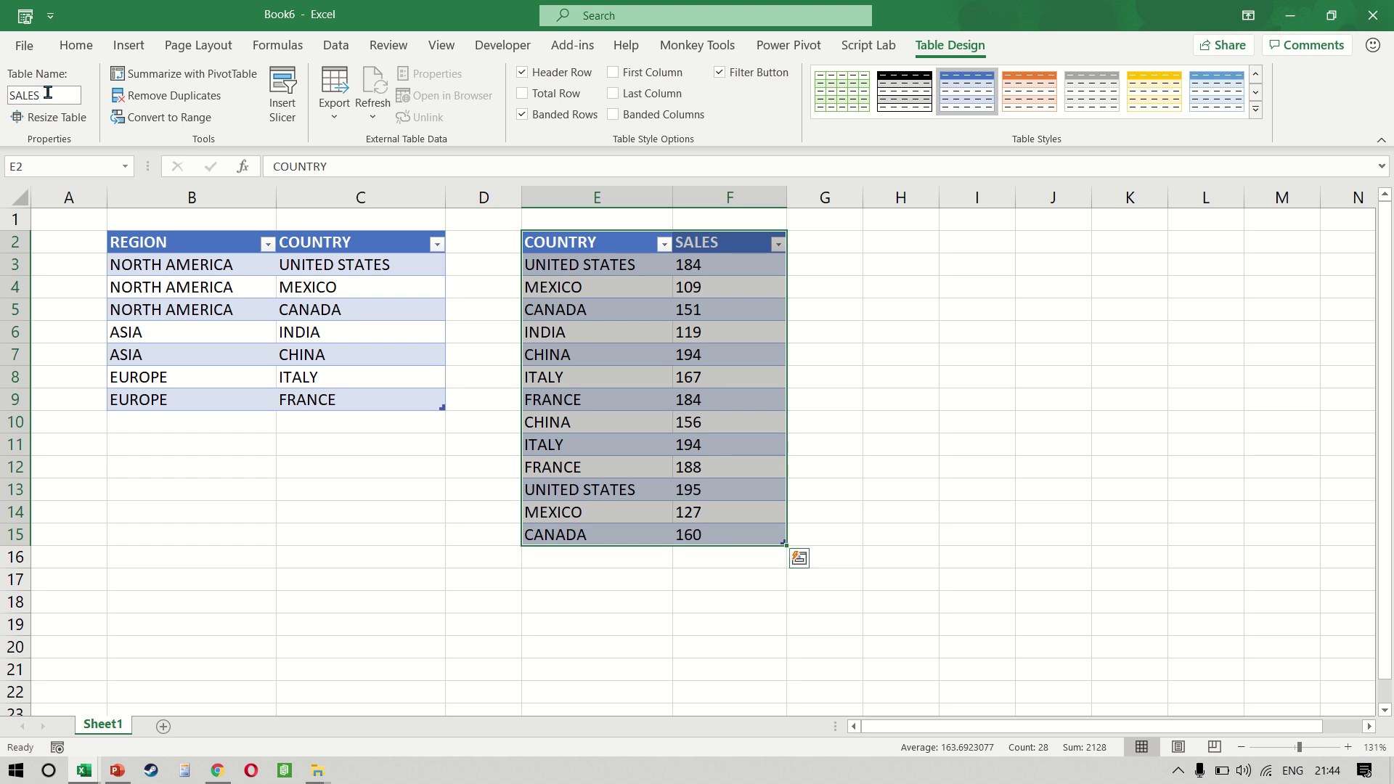
pyautogui.click(526, 309)
pyautogui.click(254, 325)
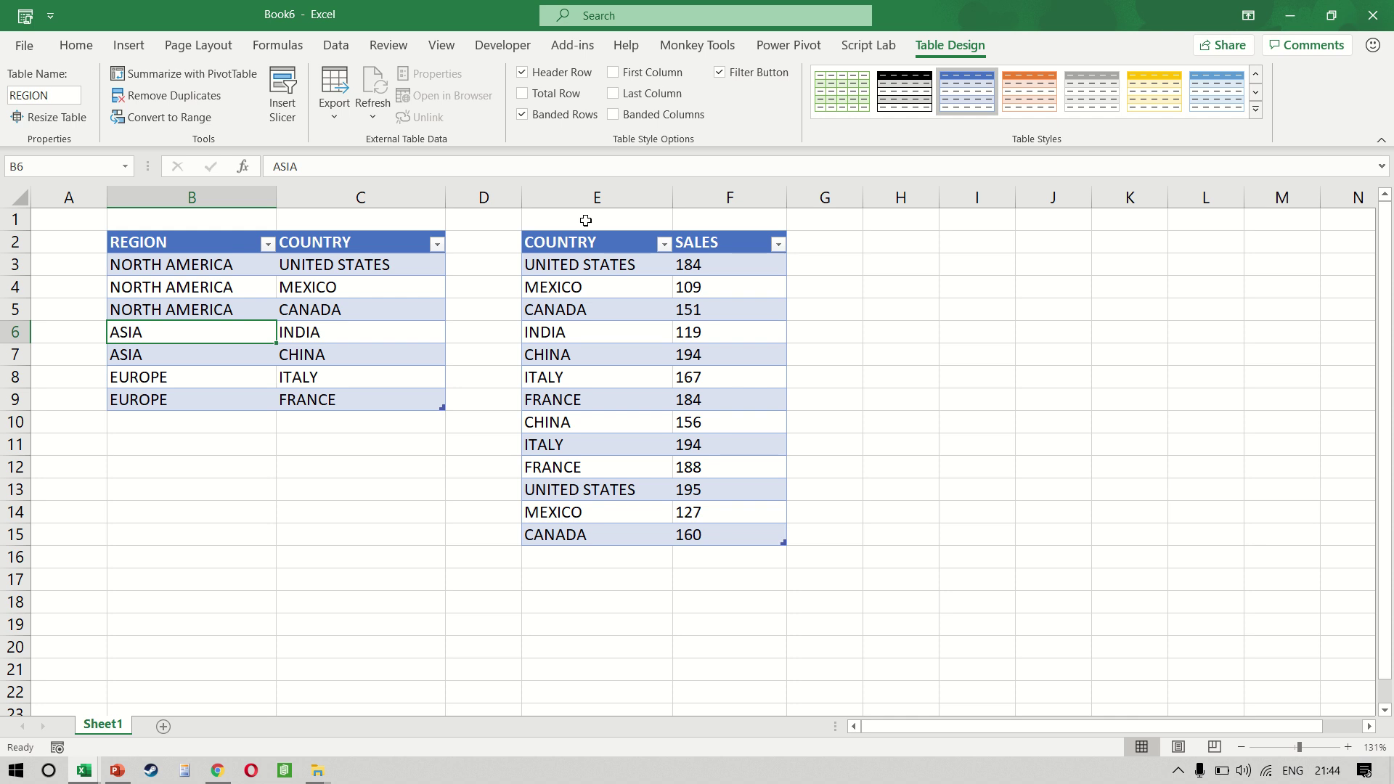
# Add REGION (7 rows) and SALES (13 rows) to the Power Pivot data model and check both tables
pyautogui.click(775, 57)
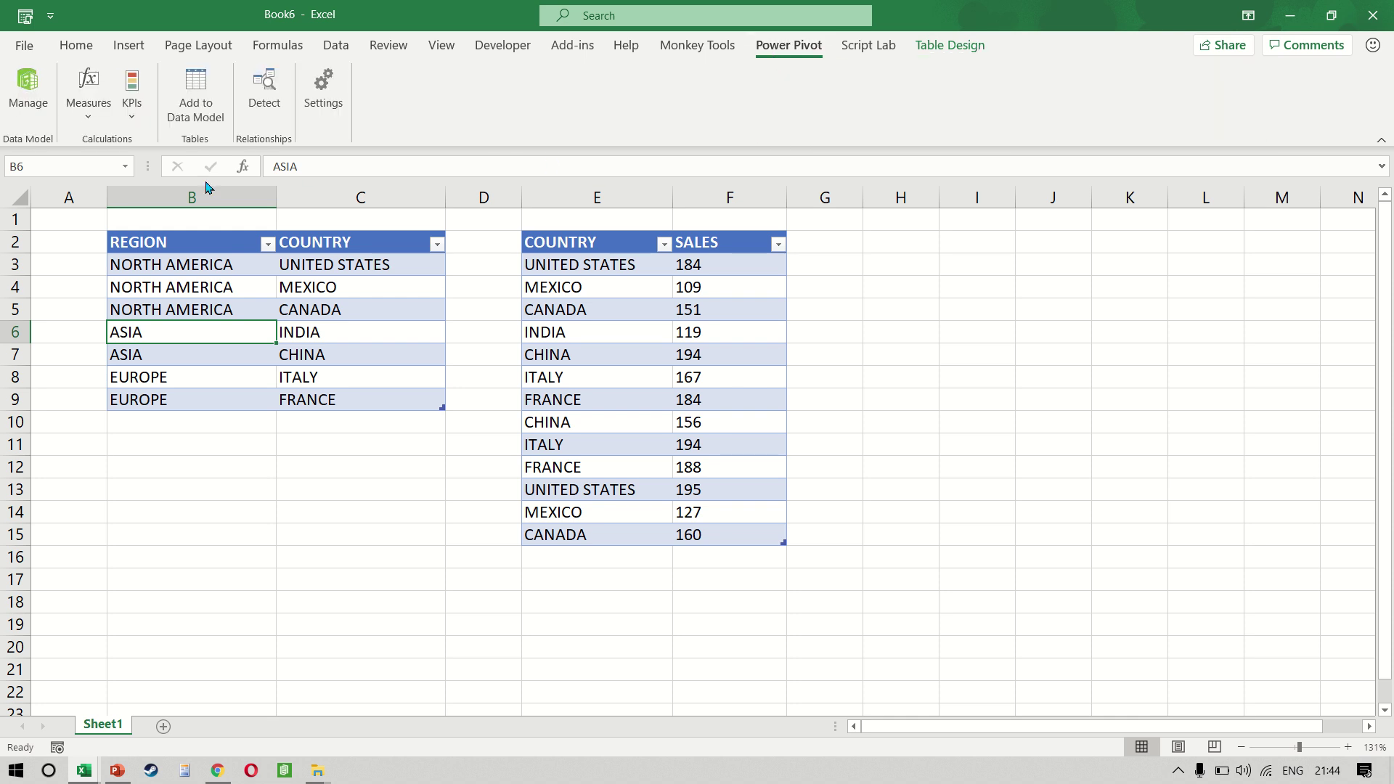
pyautogui.click(199, 109)
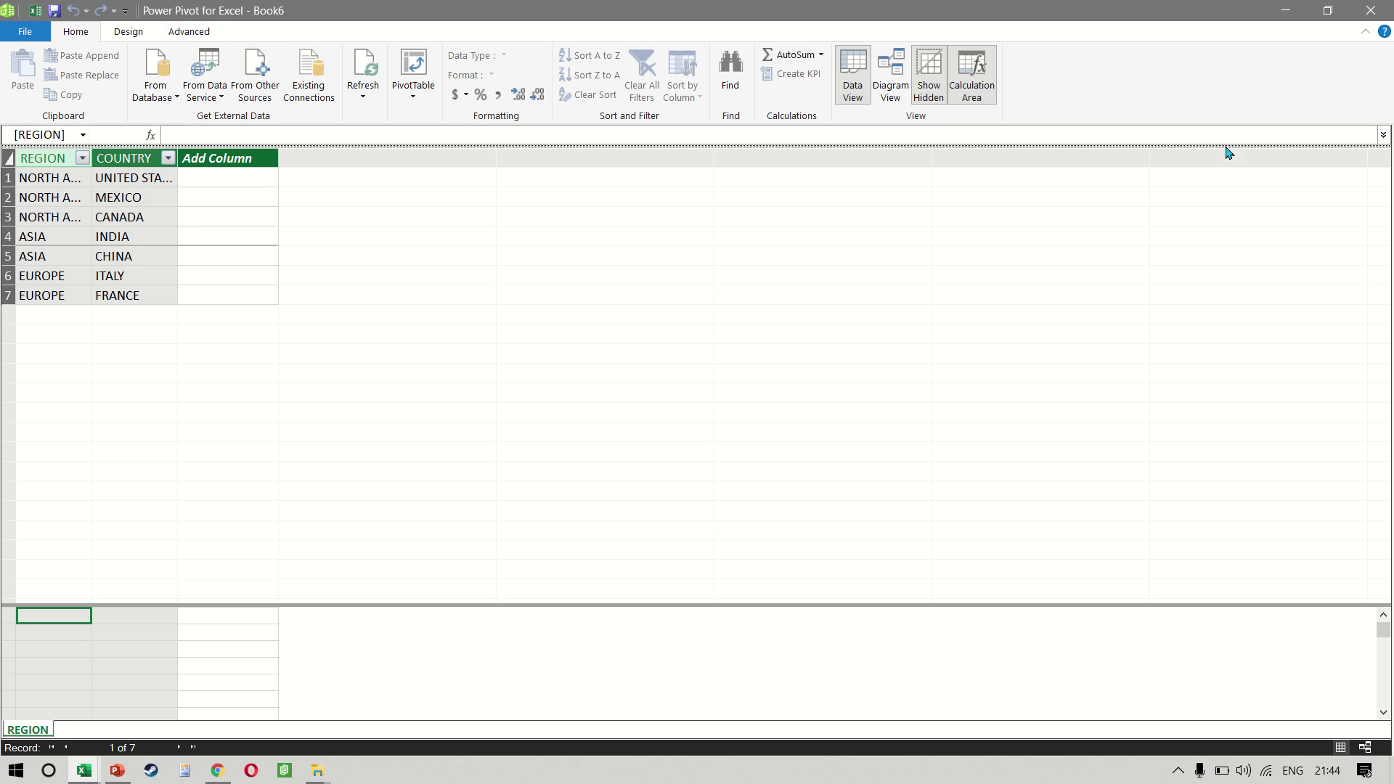
pyautogui.click(1370, 10)
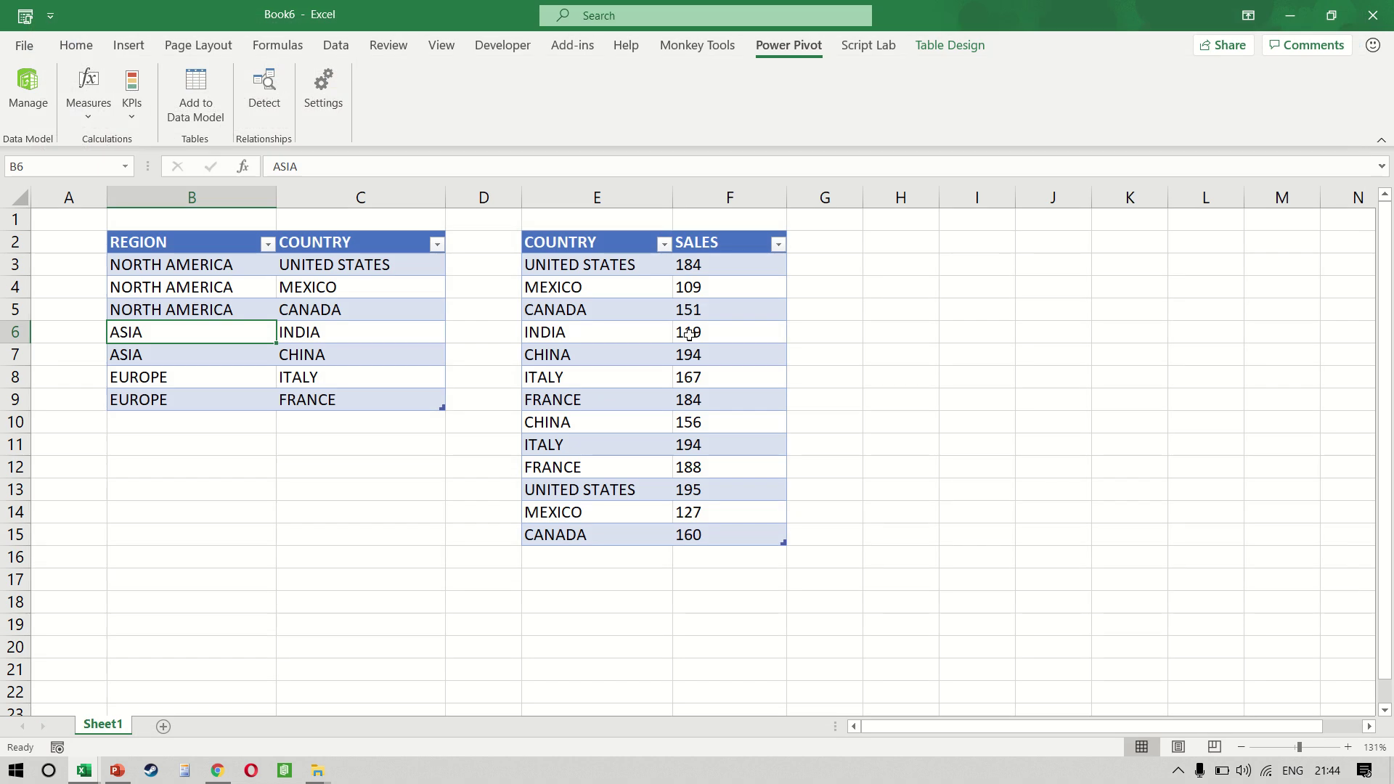
pyautogui.click(670, 347)
pyautogui.click(206, 100)
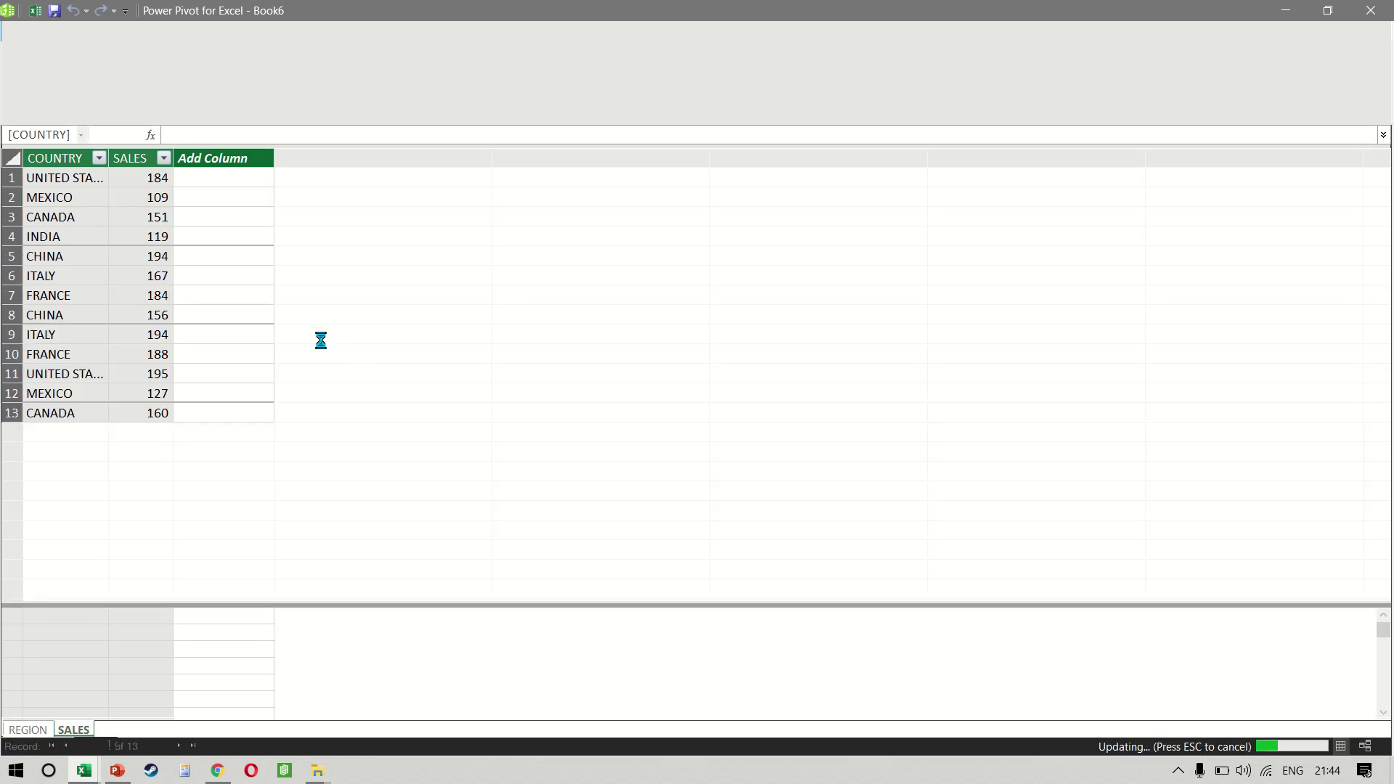
pyautogui.click(45, 732)
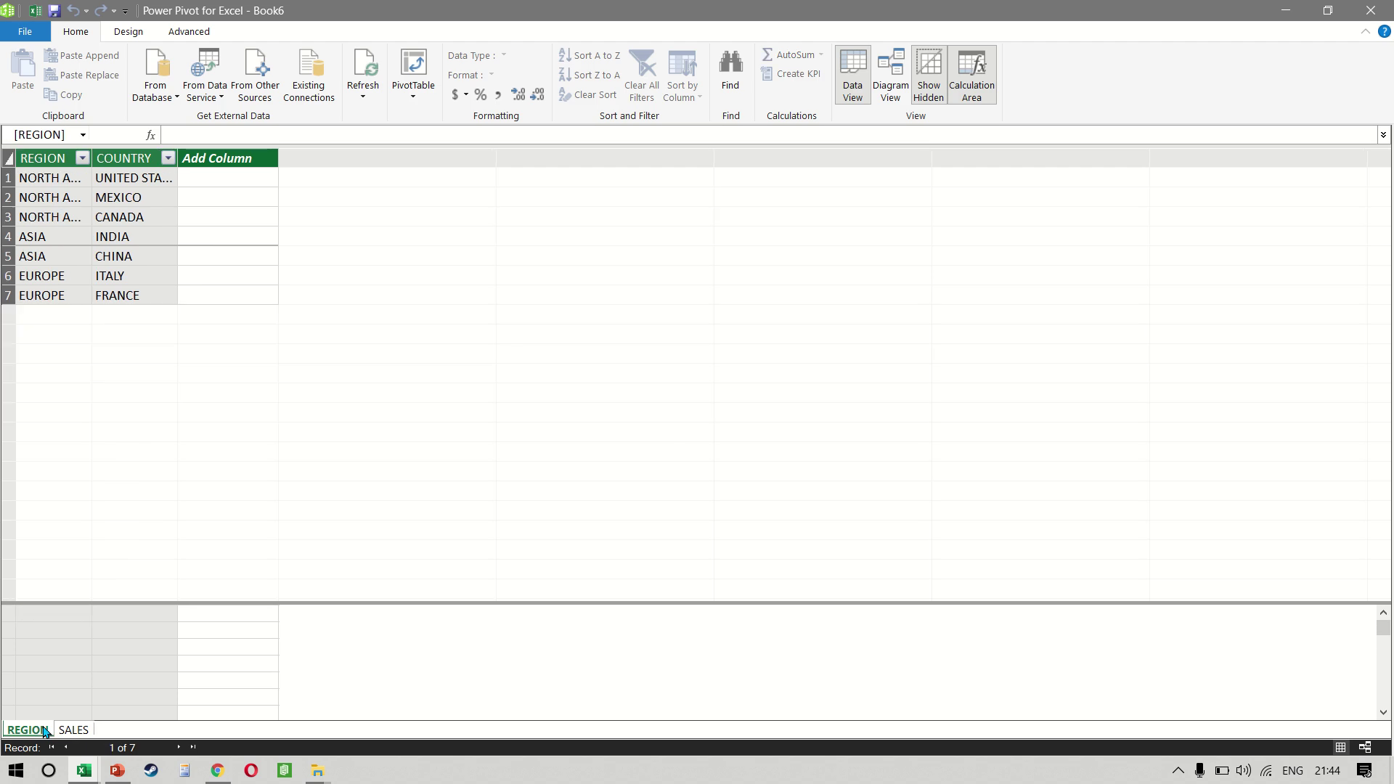
pyautogui.click(73, 732)
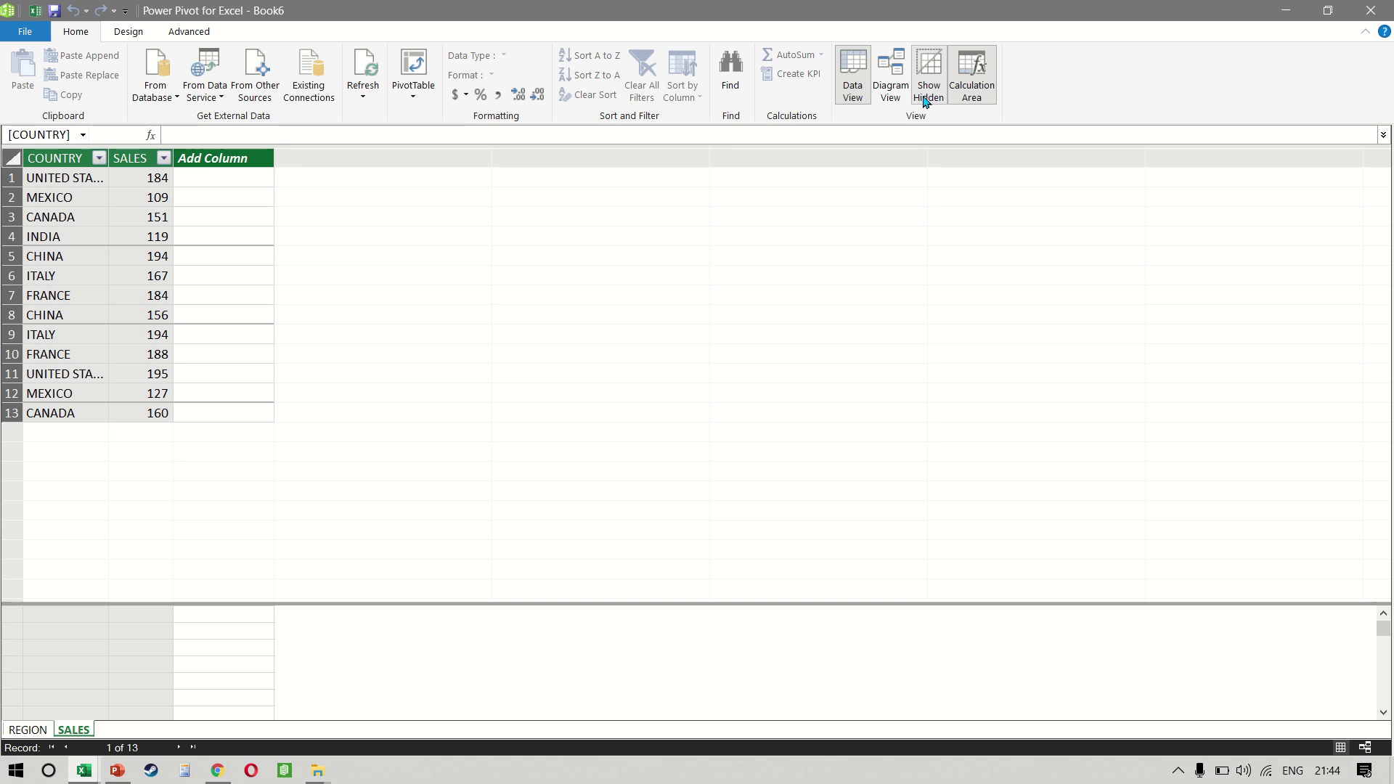
# In Diagram View, link REGION's COUNTRY column to SALES's COUNTRY column
pyautogui.click(888, 99)
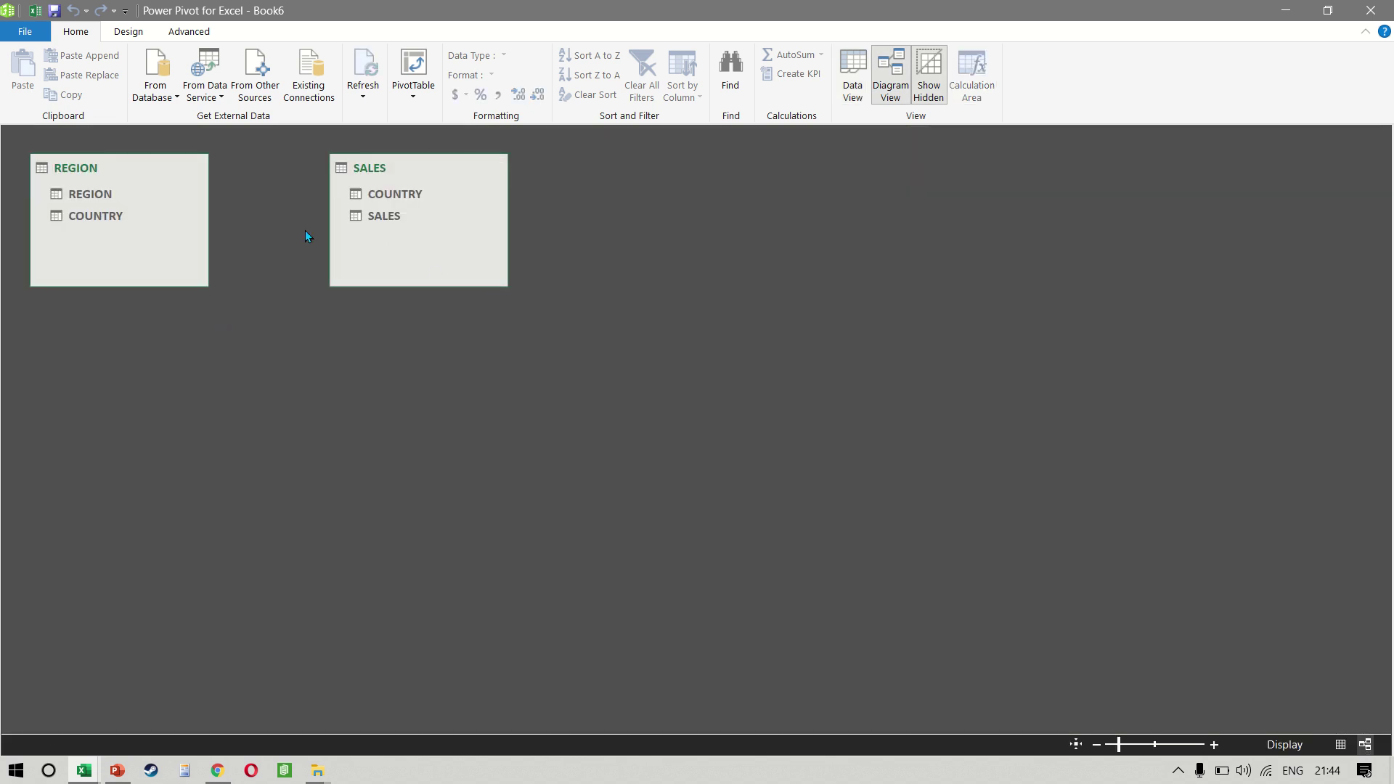
pyautogui.click(80, 214)
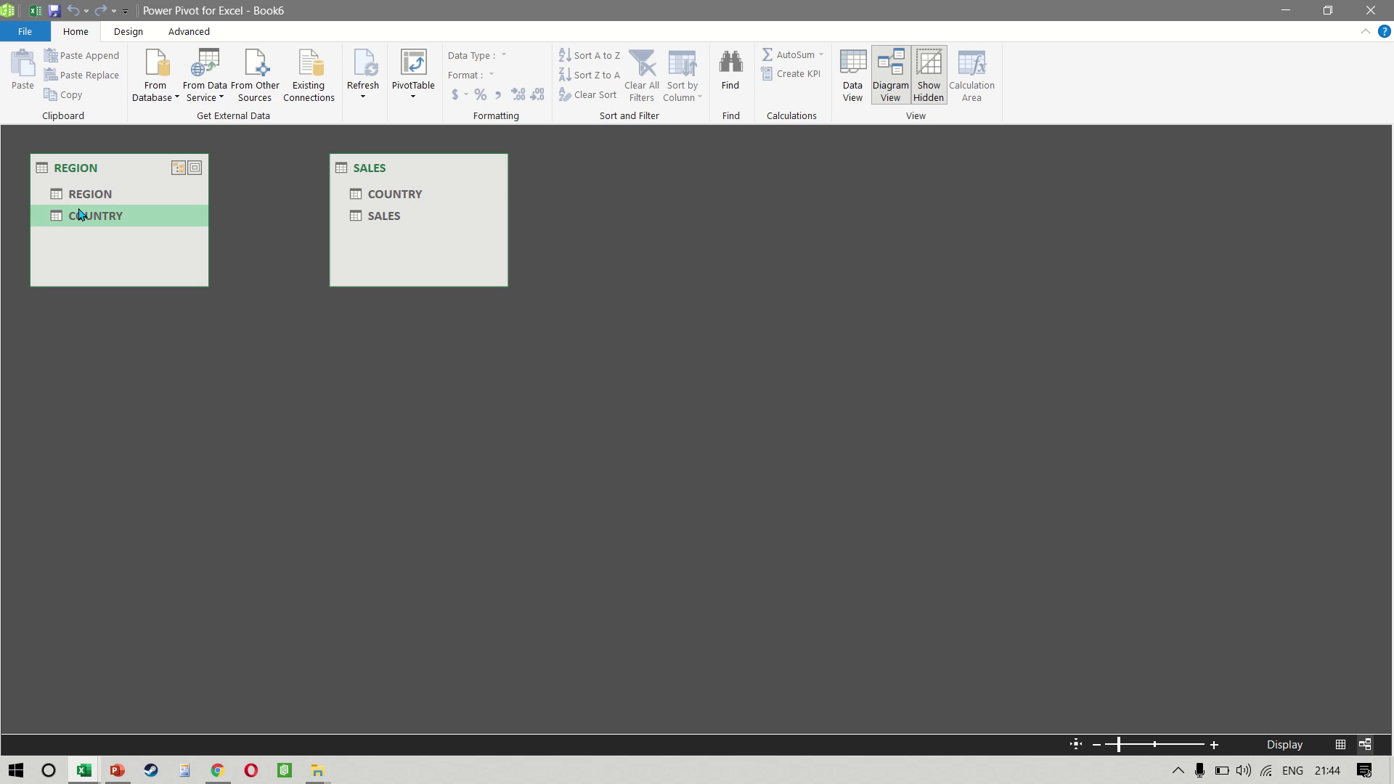
pyautogui.click(404, 192)
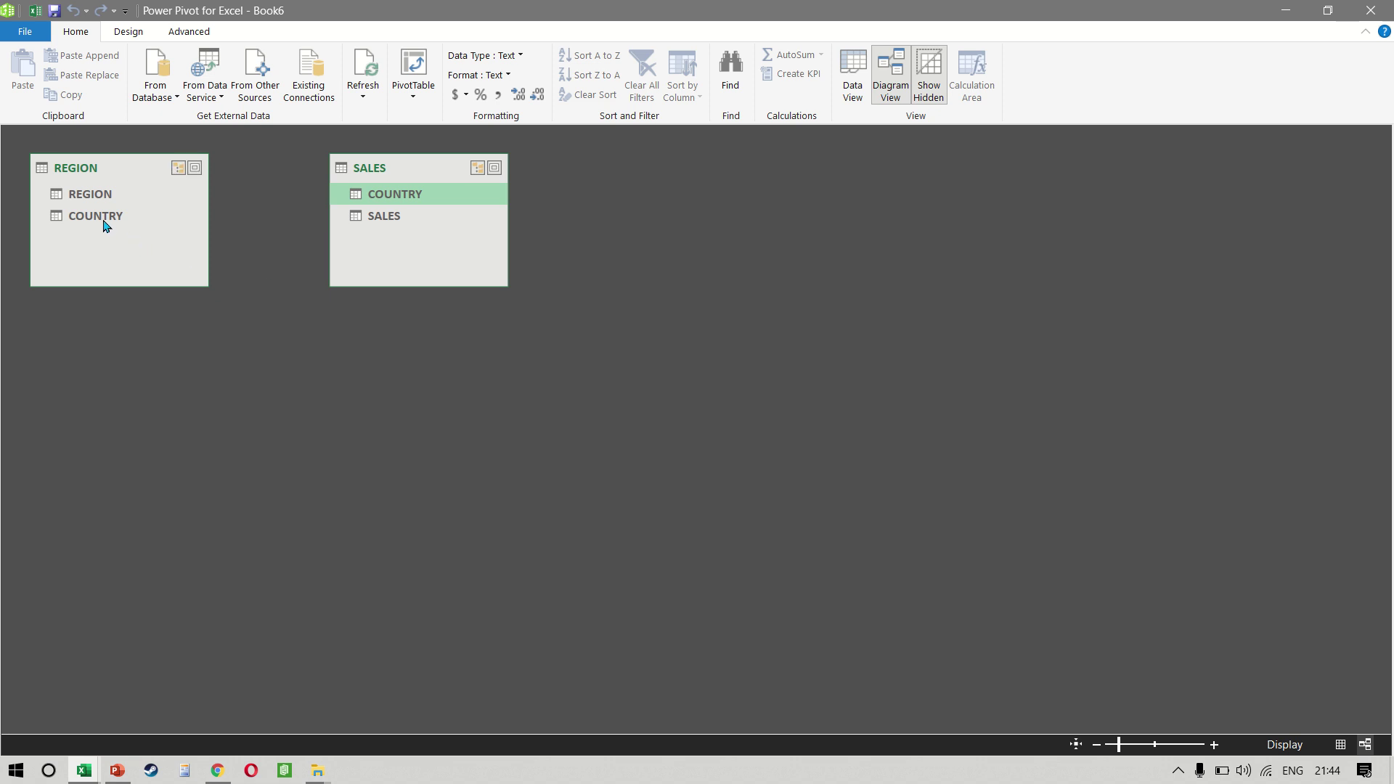
pyautogui.moveTo(104, 226); pyautogui.dragTo(389, 197)
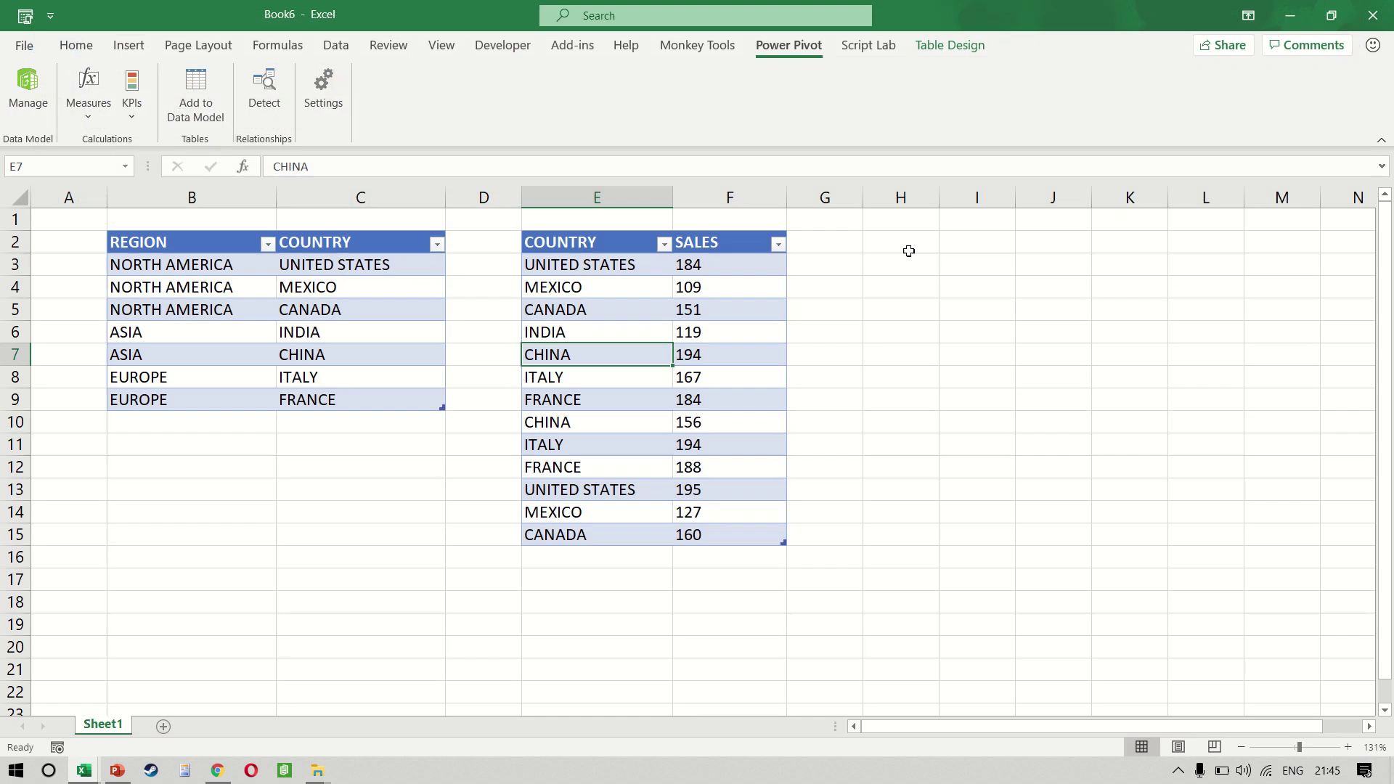
pyautogui.click(1371, 11)
pyautogui.click(662, 314)
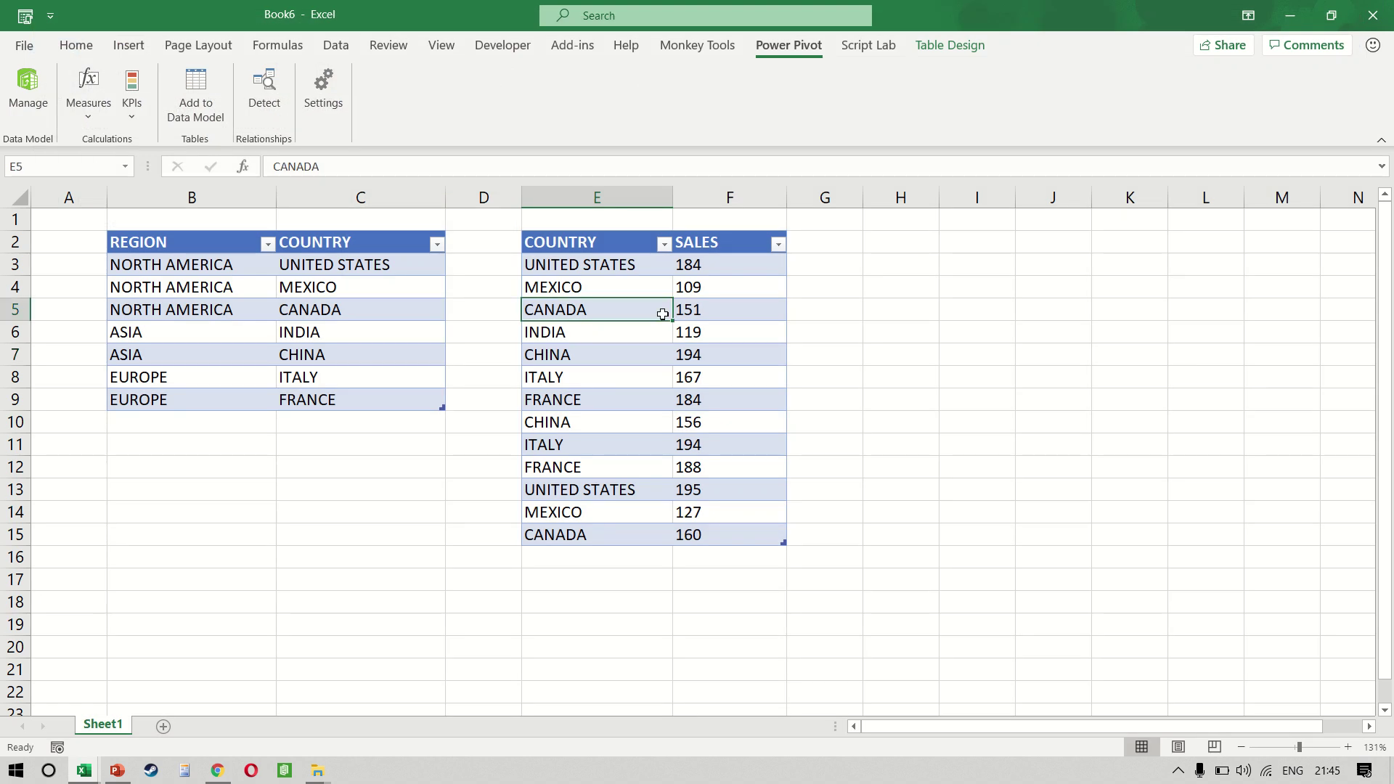
pyautogui.click(135, 58)
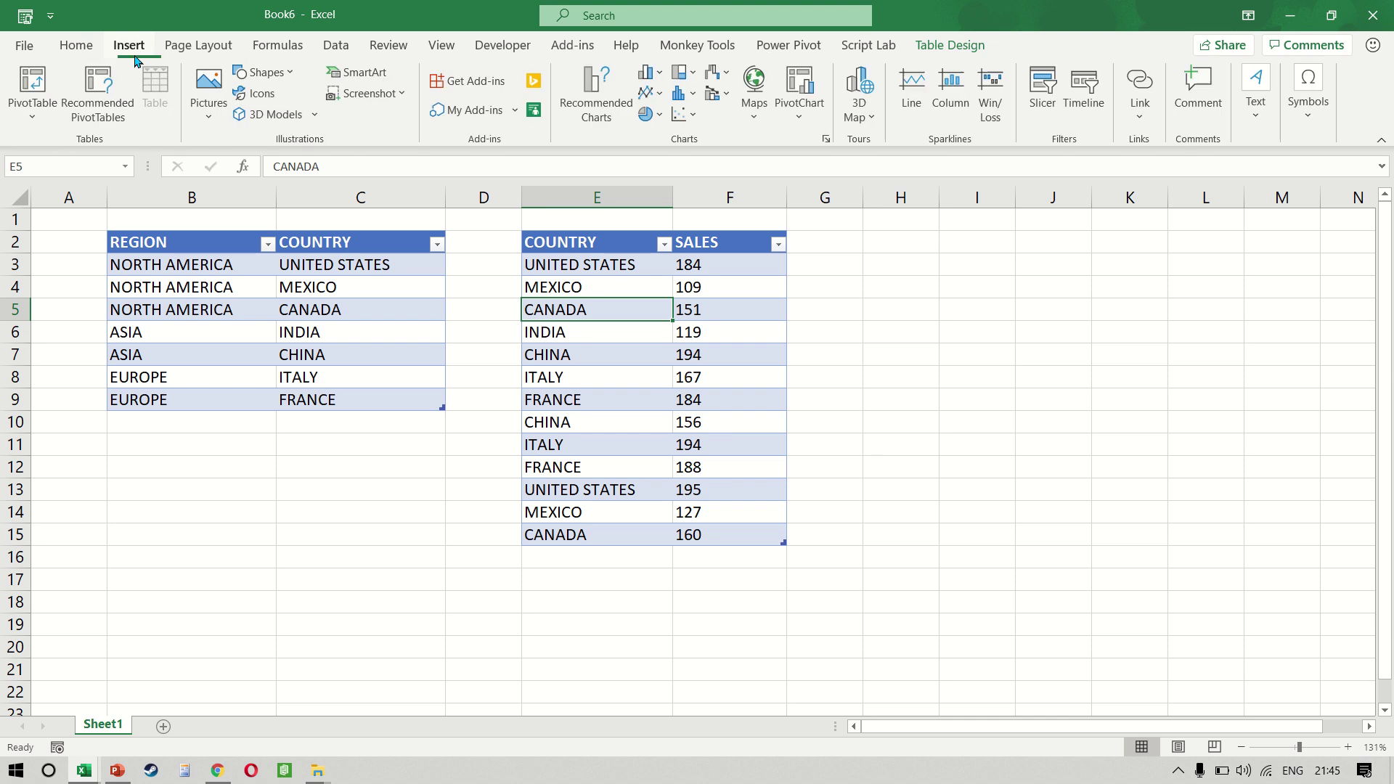
pyautogui.click(32, 94)
pyautogui.click(70, 148)
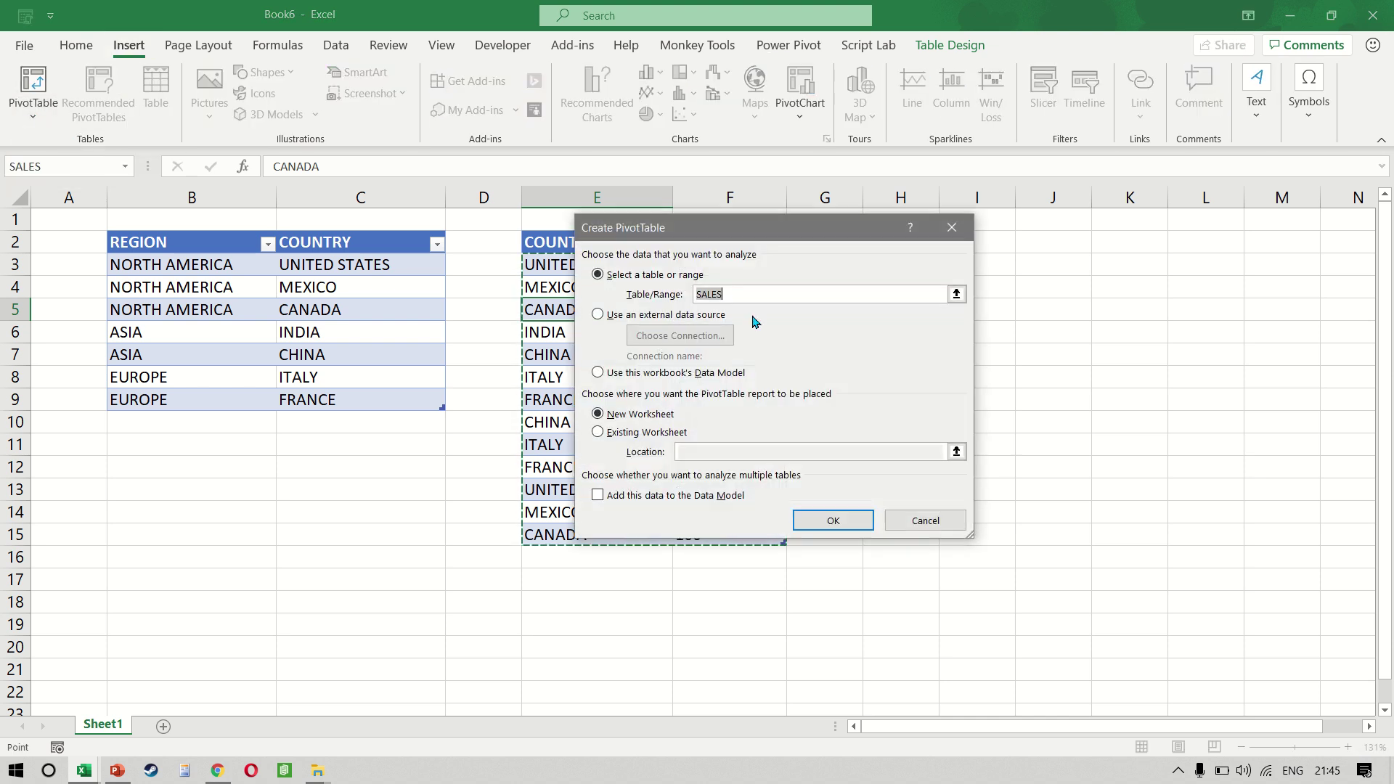
pyautogui.click(624, 434)
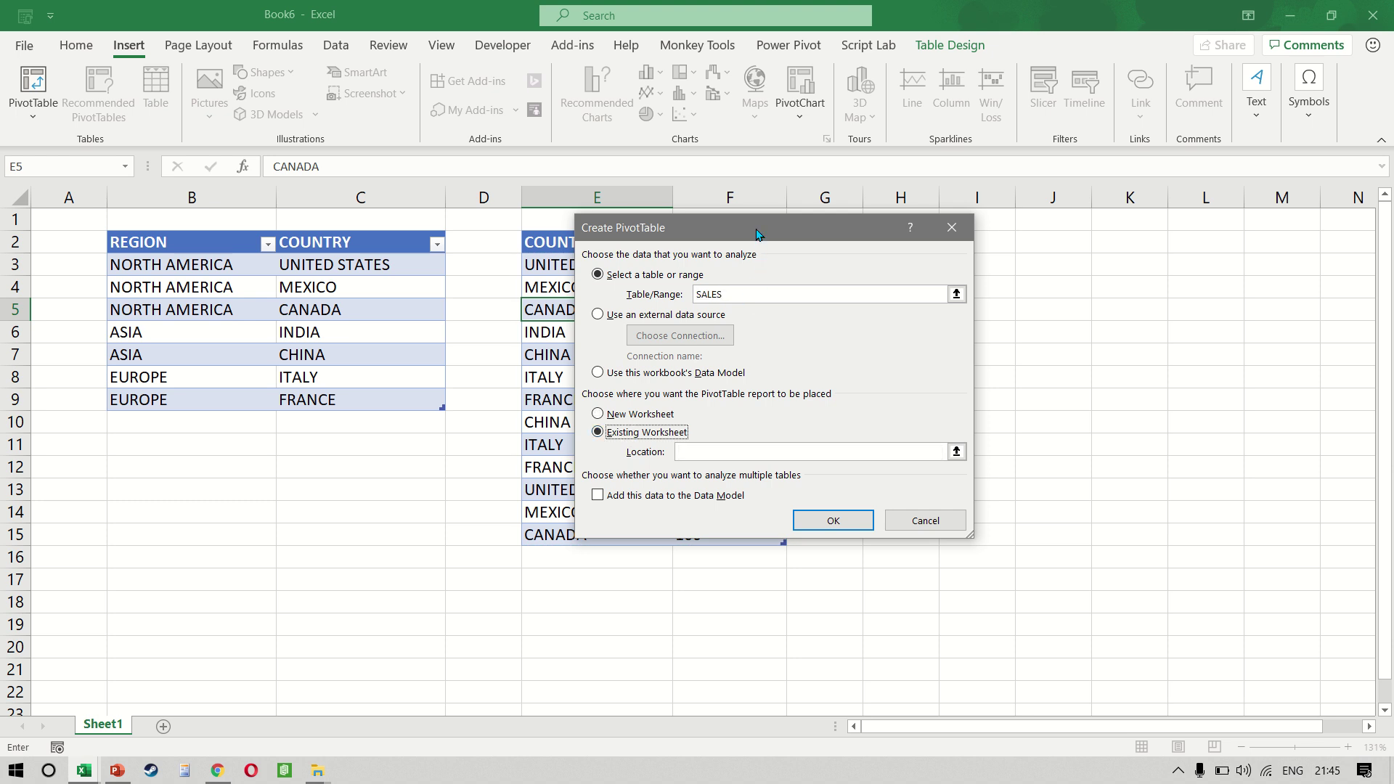
pyautogui.moveTo(758, 234); pyautogui.dragTo(462, 286)
pyautogui.click(447, 498)
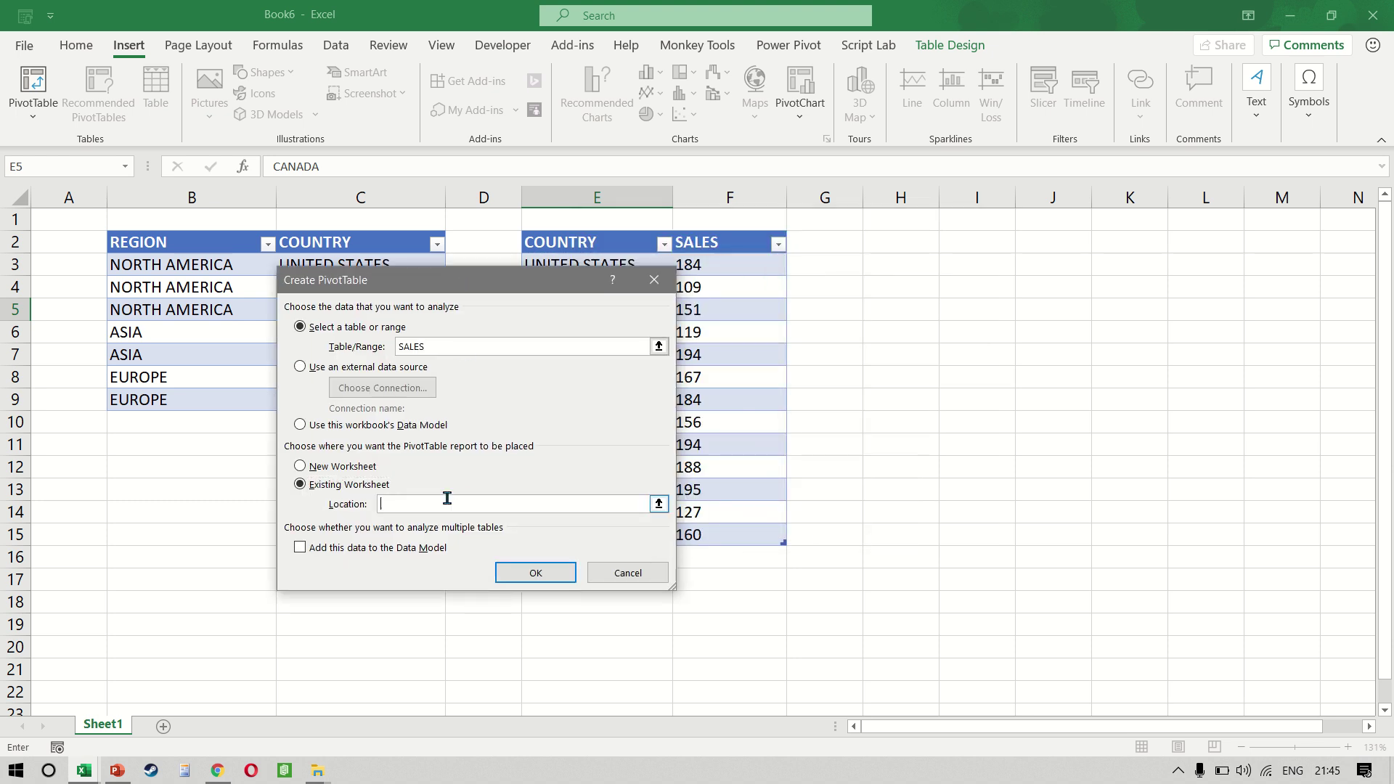
pyautogui.click(998, 239)
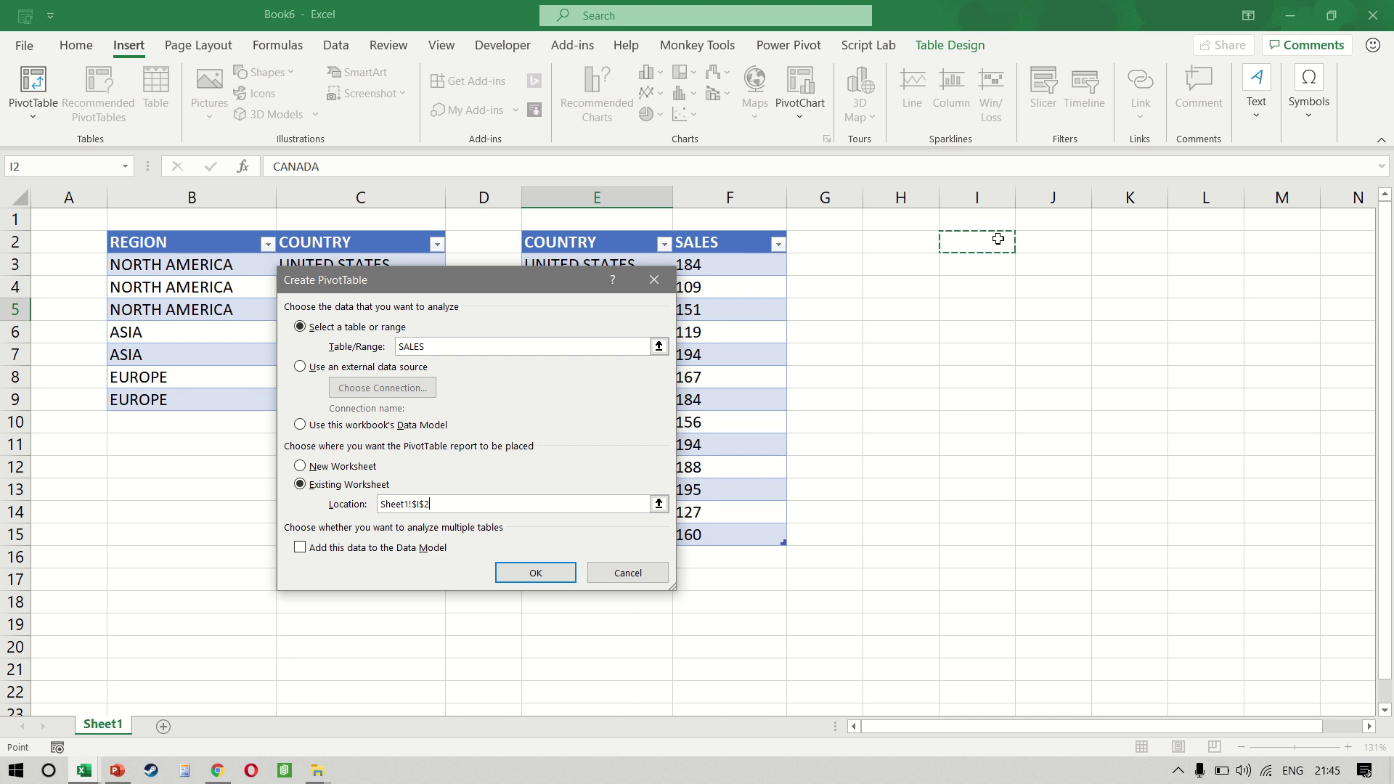
pyautogui.click(538, 572)
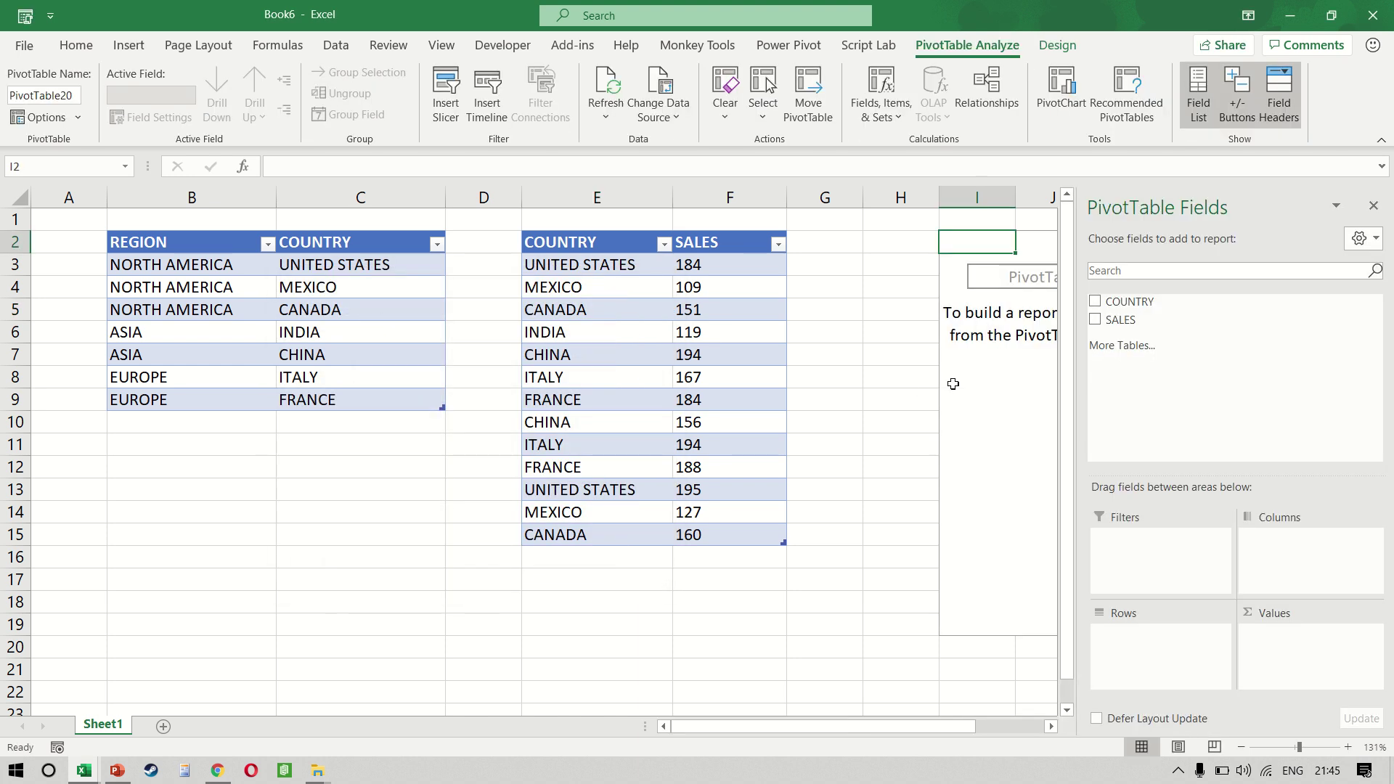
pyautogui.hscroll(3, 993, 352)
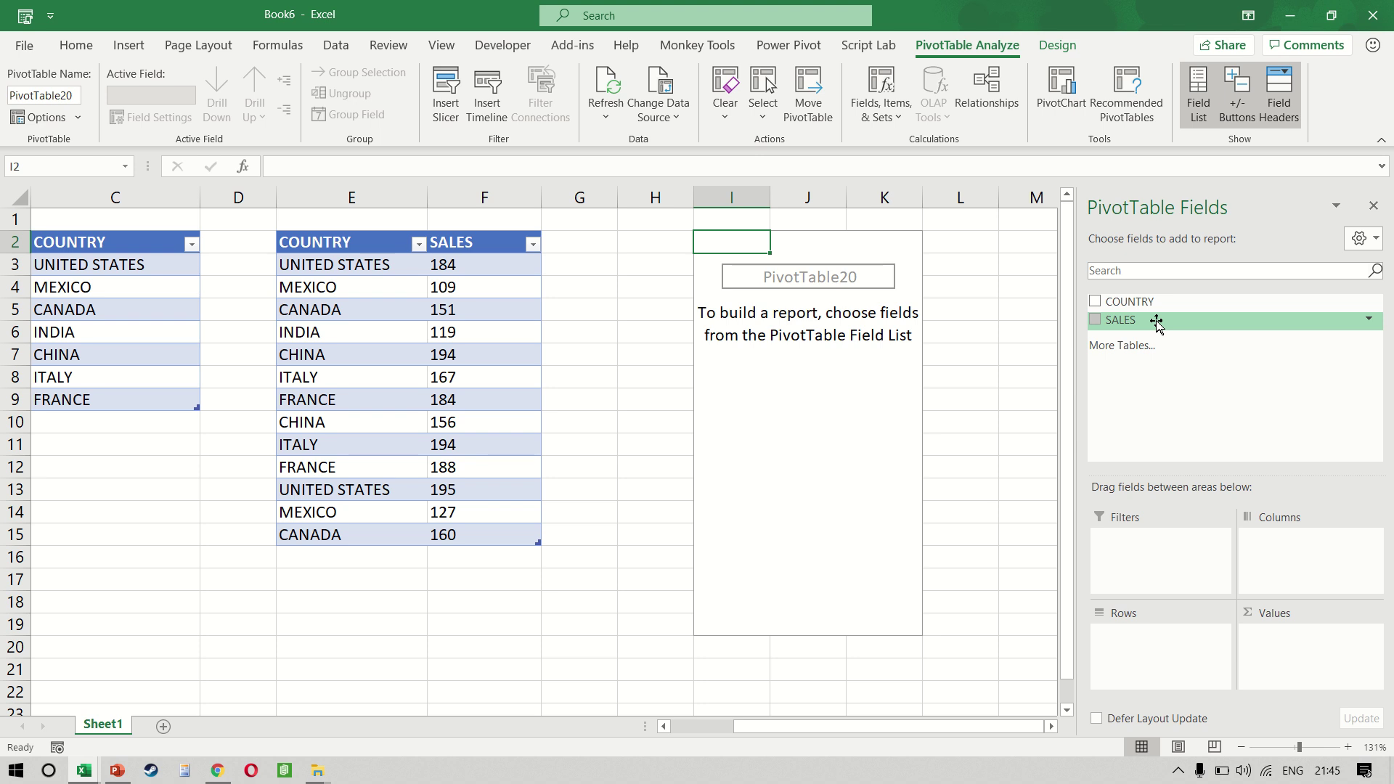
pyautogui.hotkey('ctrl', 'z')
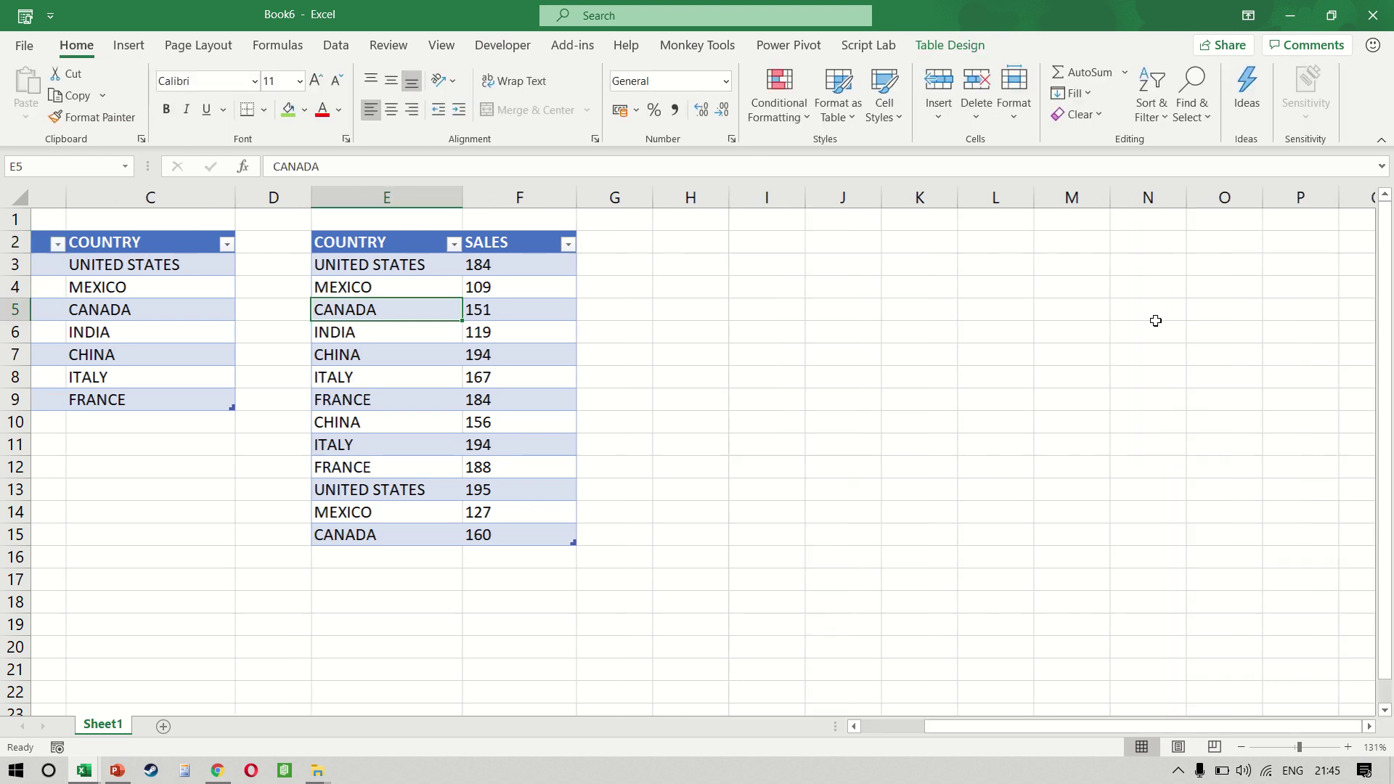
pyautogui.hscroll(-2, 1156, 320)
pyautogui.click(971, 242)
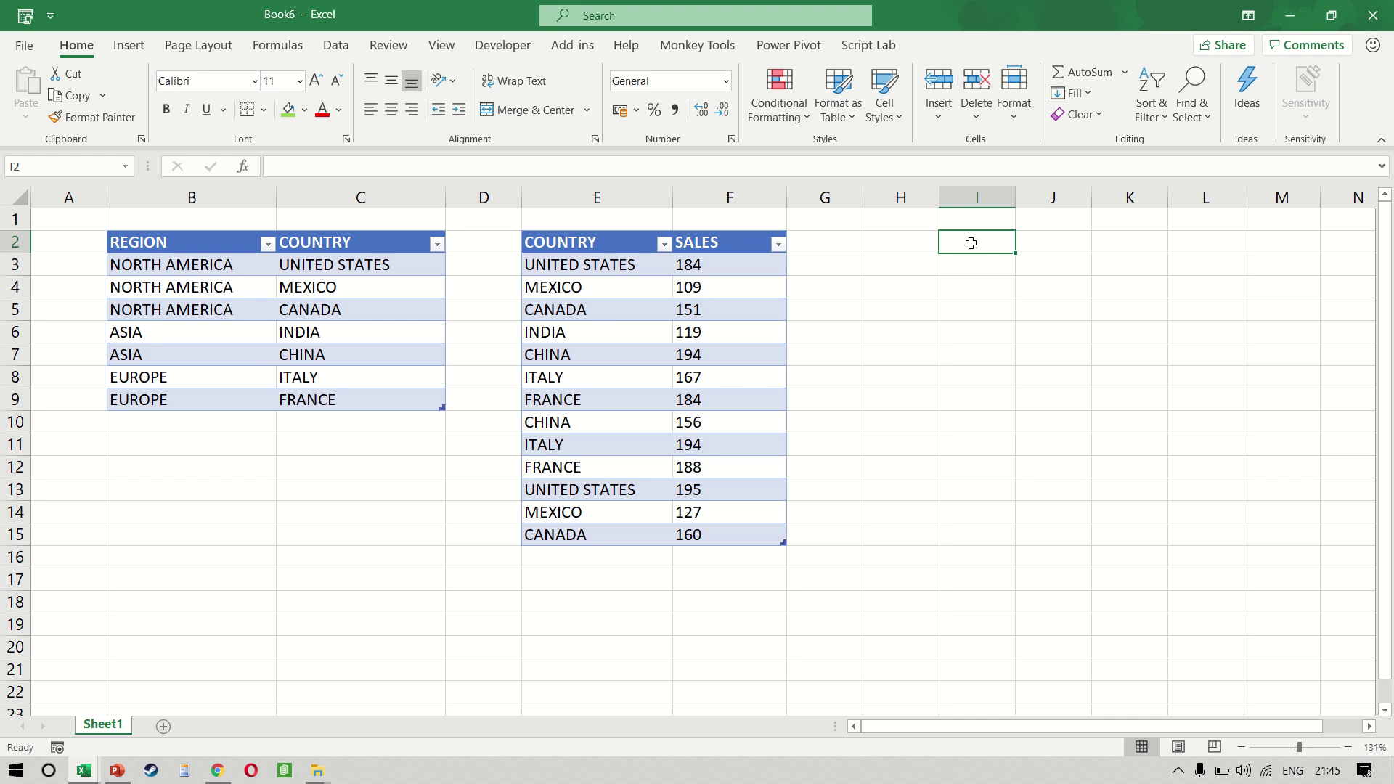
pyautogui.click(128, 45)
pyautogui.click(32, 115)
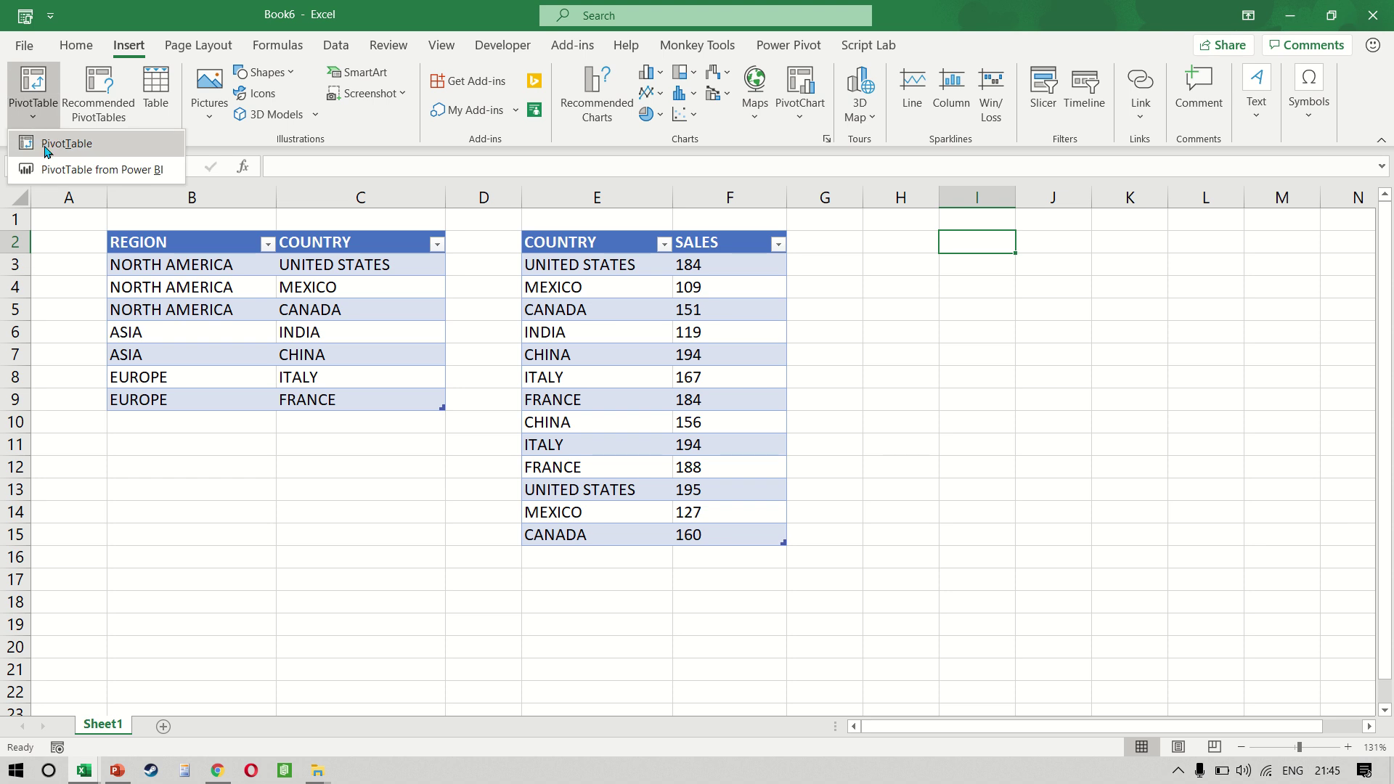
pyautogui.click(49, 151)
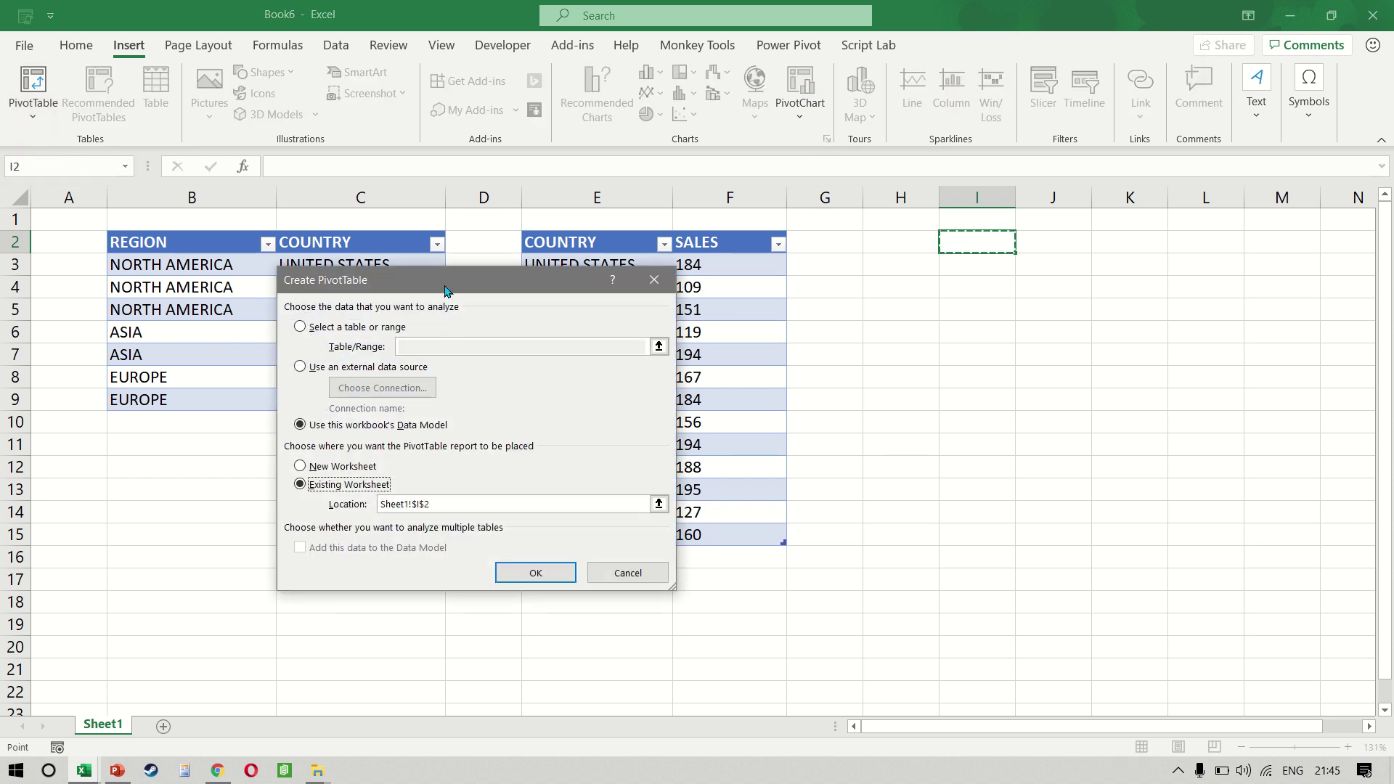
pyautogui.moveTo(447, 292); pyautogui.dragTo(786, 171)
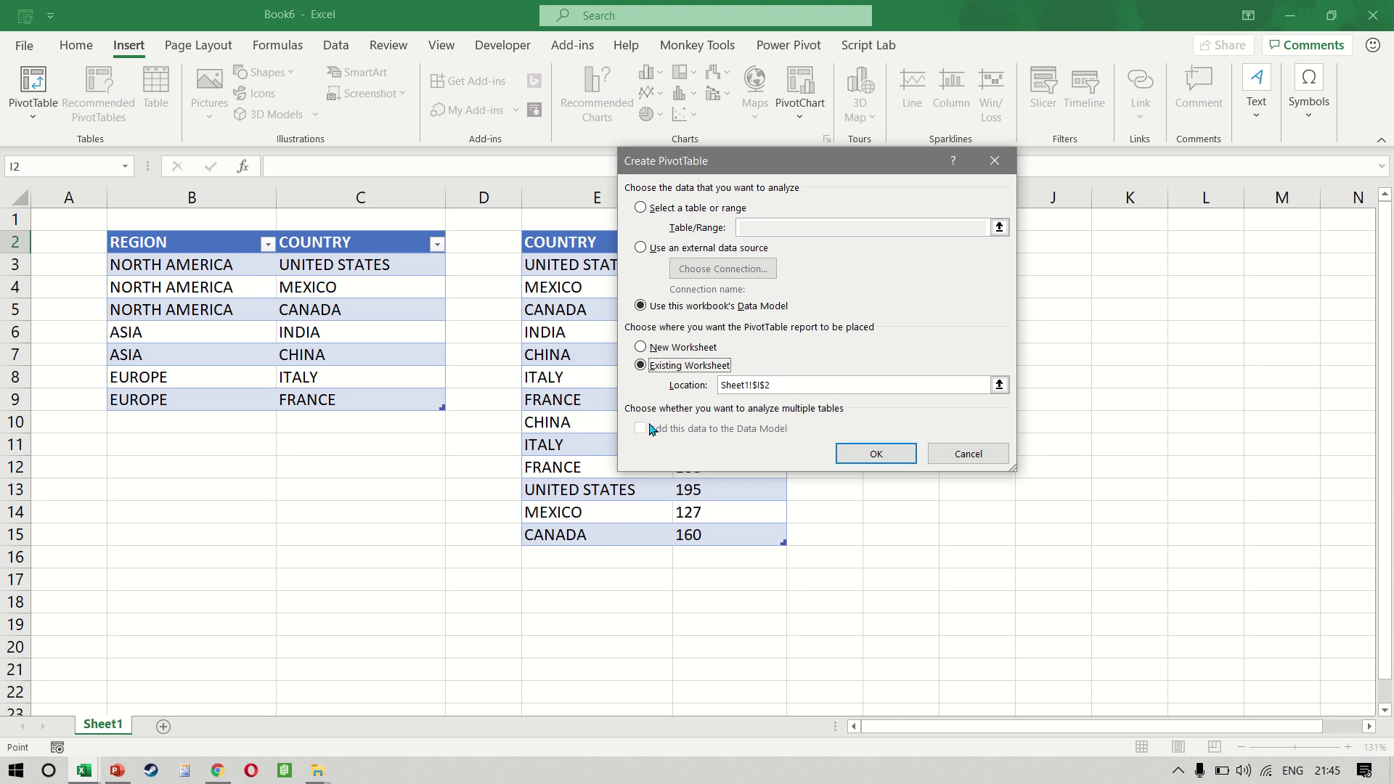
pyautogui.moveTo(772, 169); pyautogui.dragTo(1069, 237)
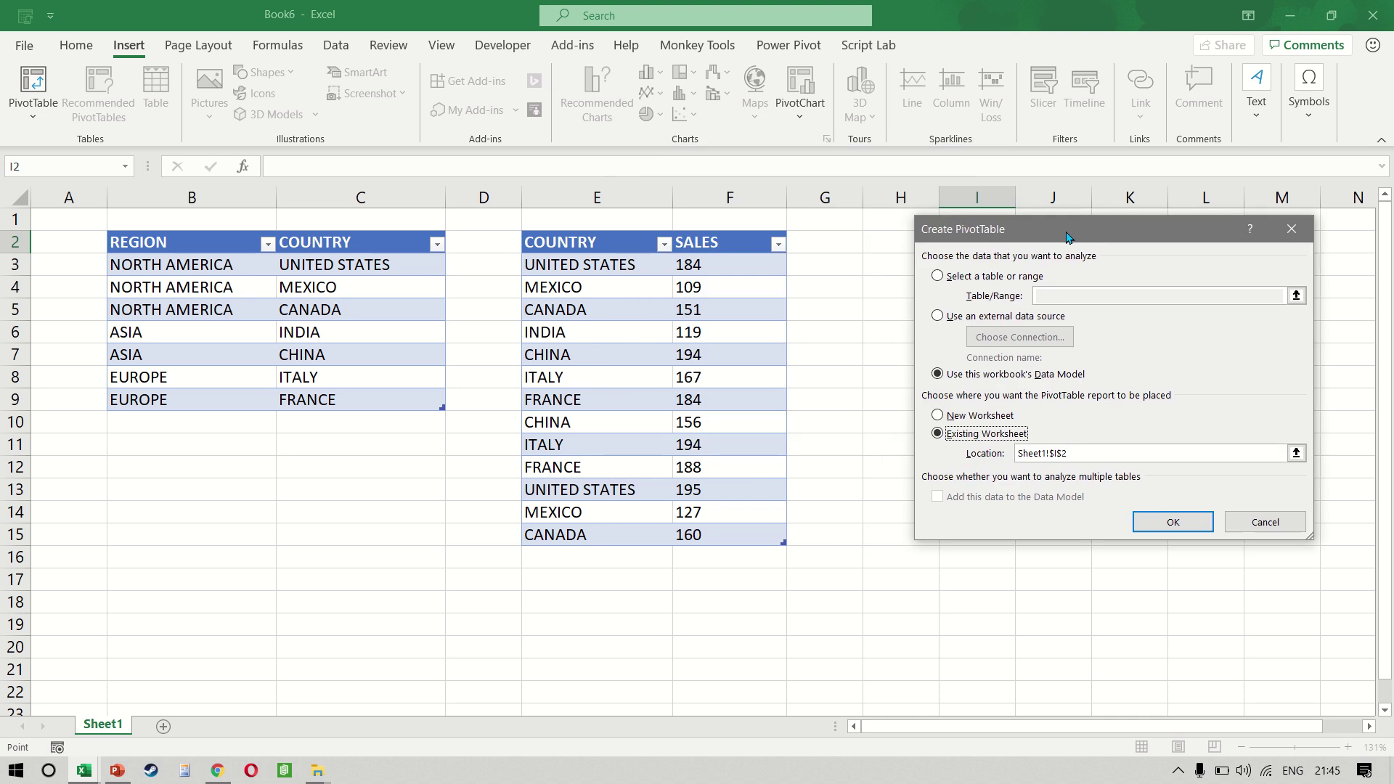
pyautogui.click(1006, 276)
pyautogui.click(663, 313)
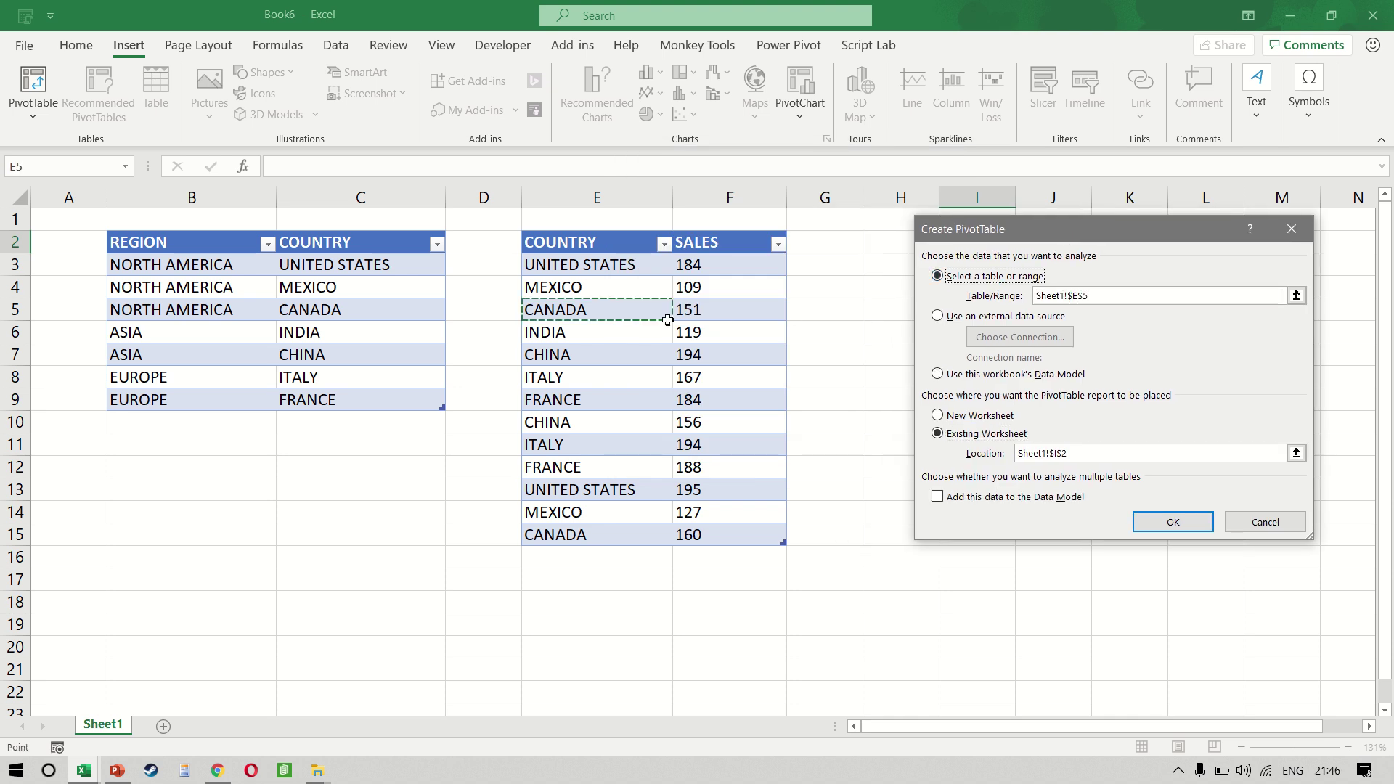
pyautogui.click(960, 504)
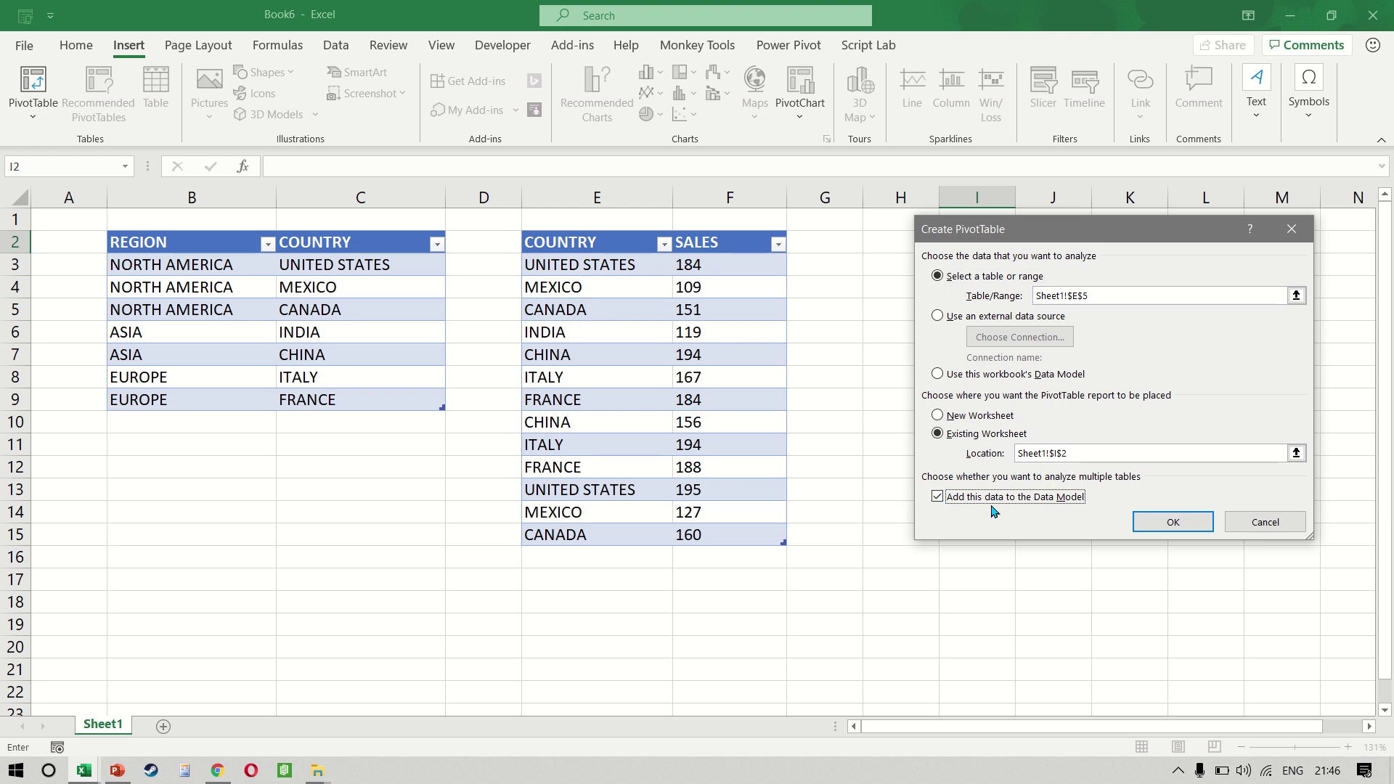
pyautogui.click(1173, 522)
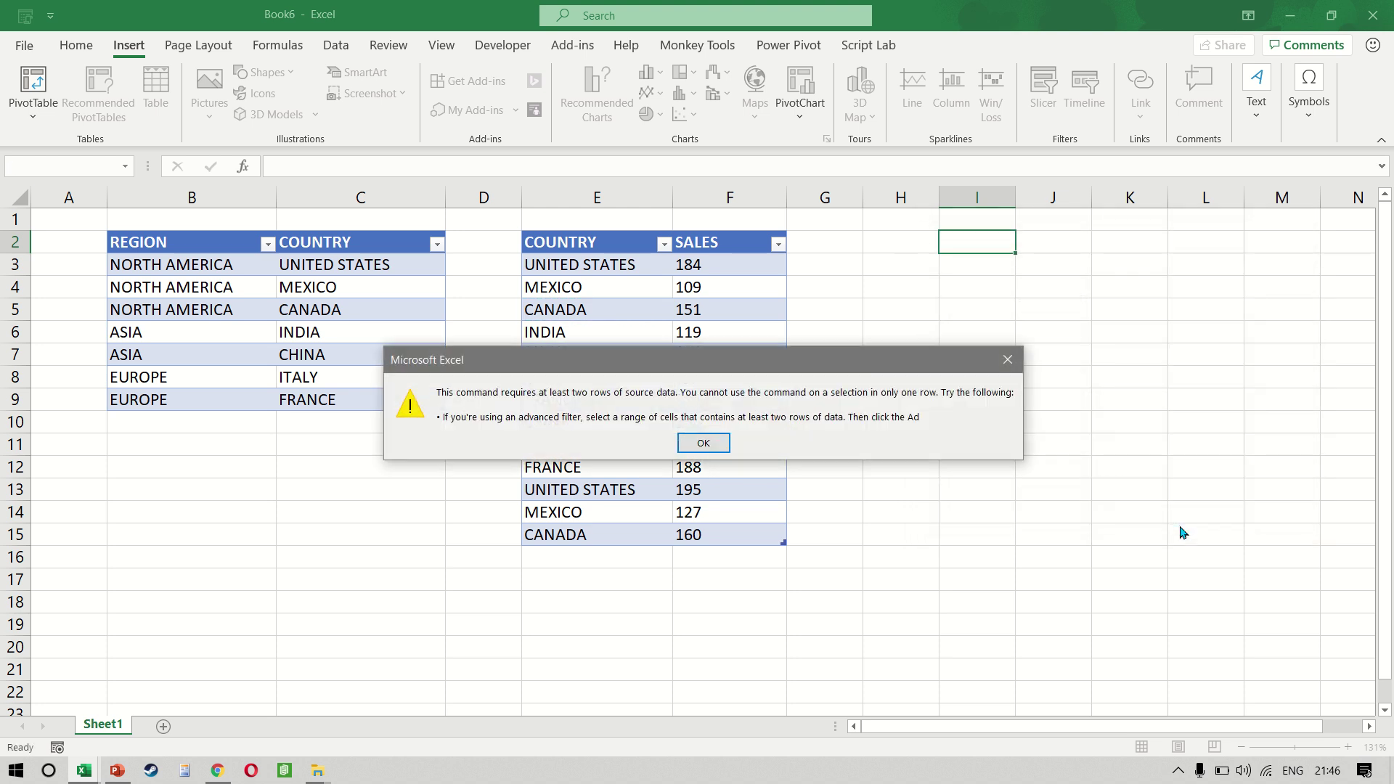
pyautogui.click(703, 444)
# Create a PivotTable from the SALES table on a new sheet, adding it to the Data Model
pyautogui.click(677, 335)
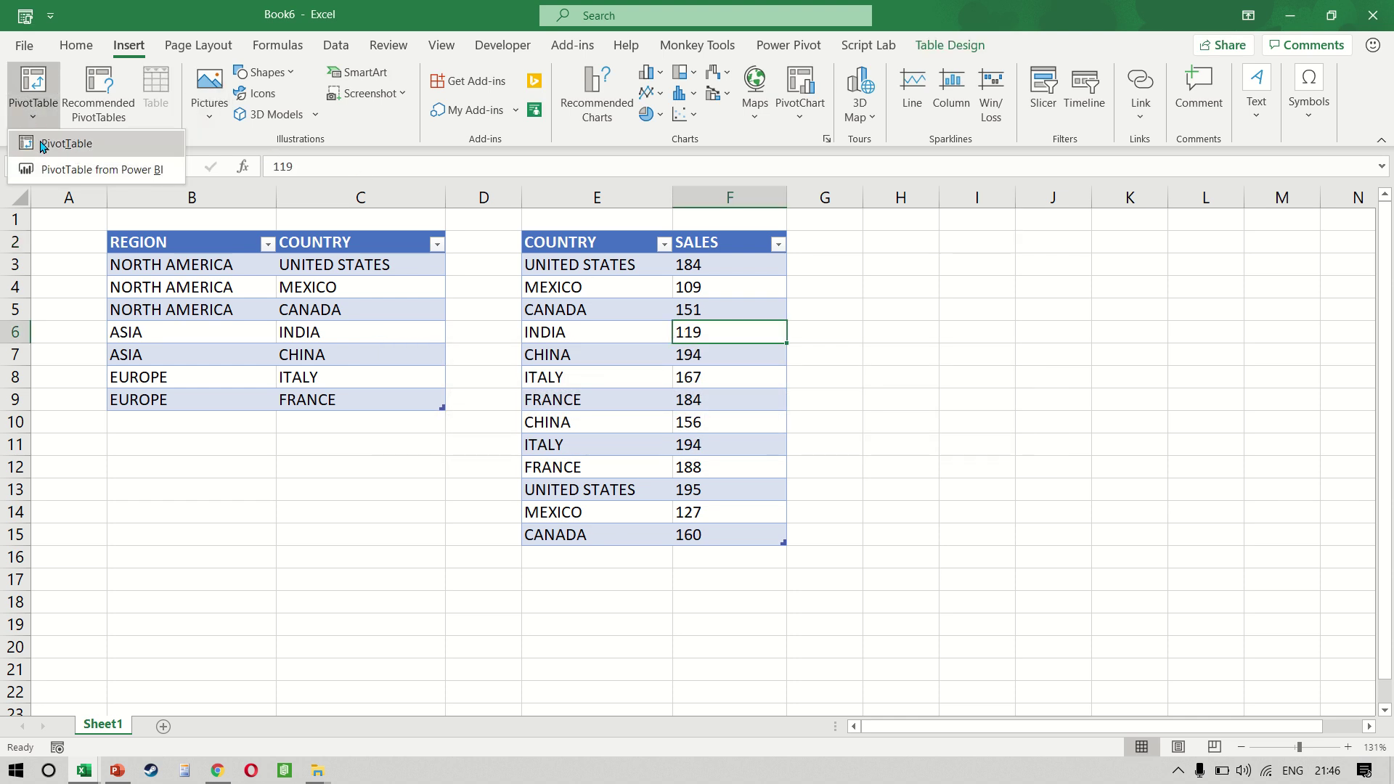
pyautogui.click(35, 112)
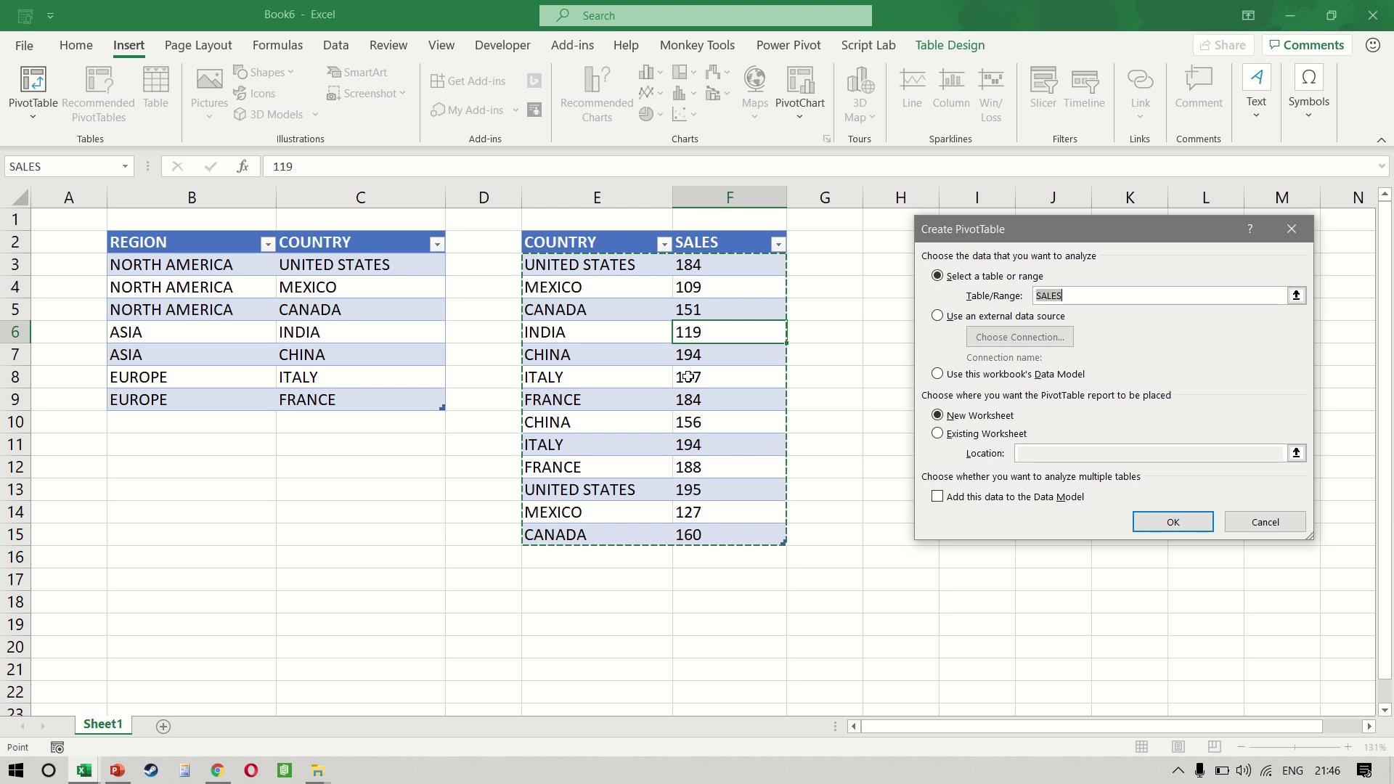
pyautogui.click(969, 500)
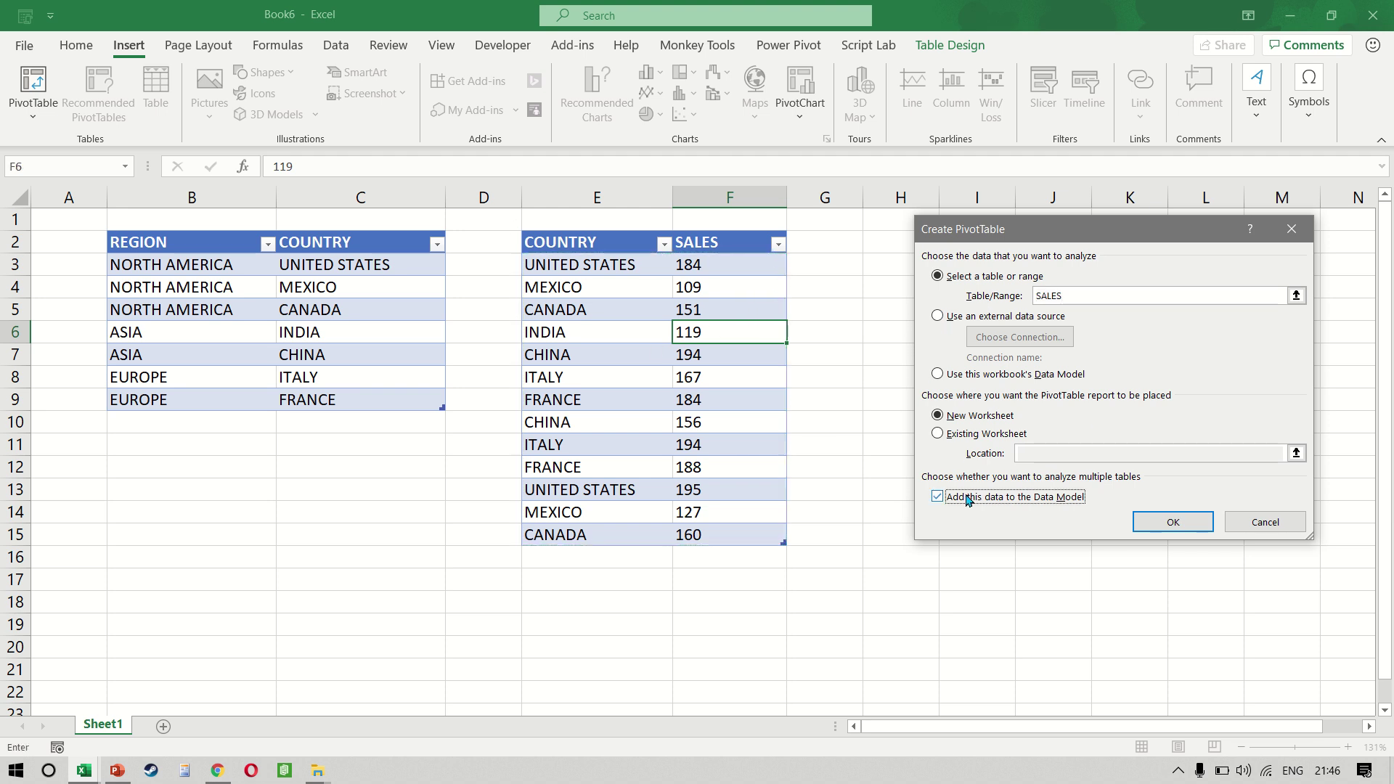
pyautogui.click(1206, 523)
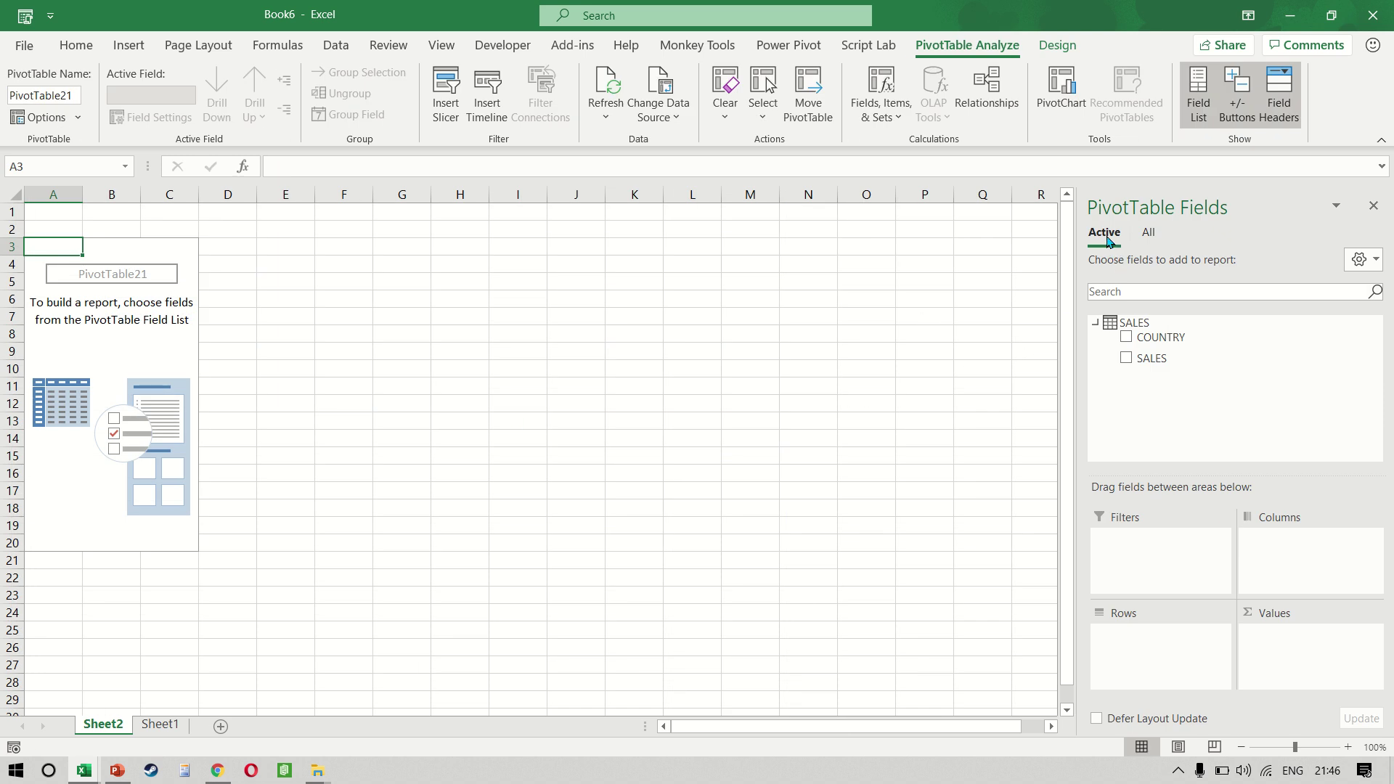
# Sum SALES by REGION across all tables: ASIA 469, EUROPE 733, NORTH AMERICA 926
pyautogui.click(1150, 244)
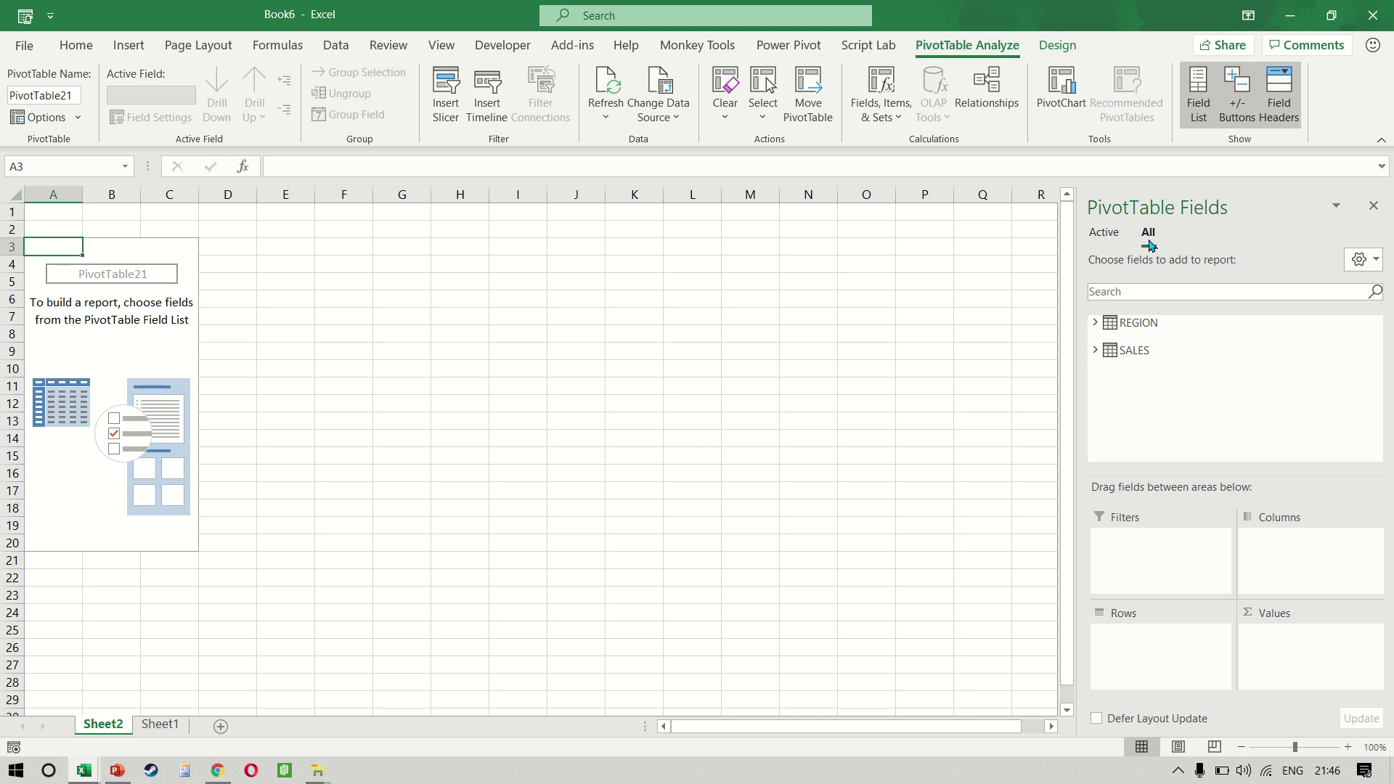
pyautogui.click(1140, 327)
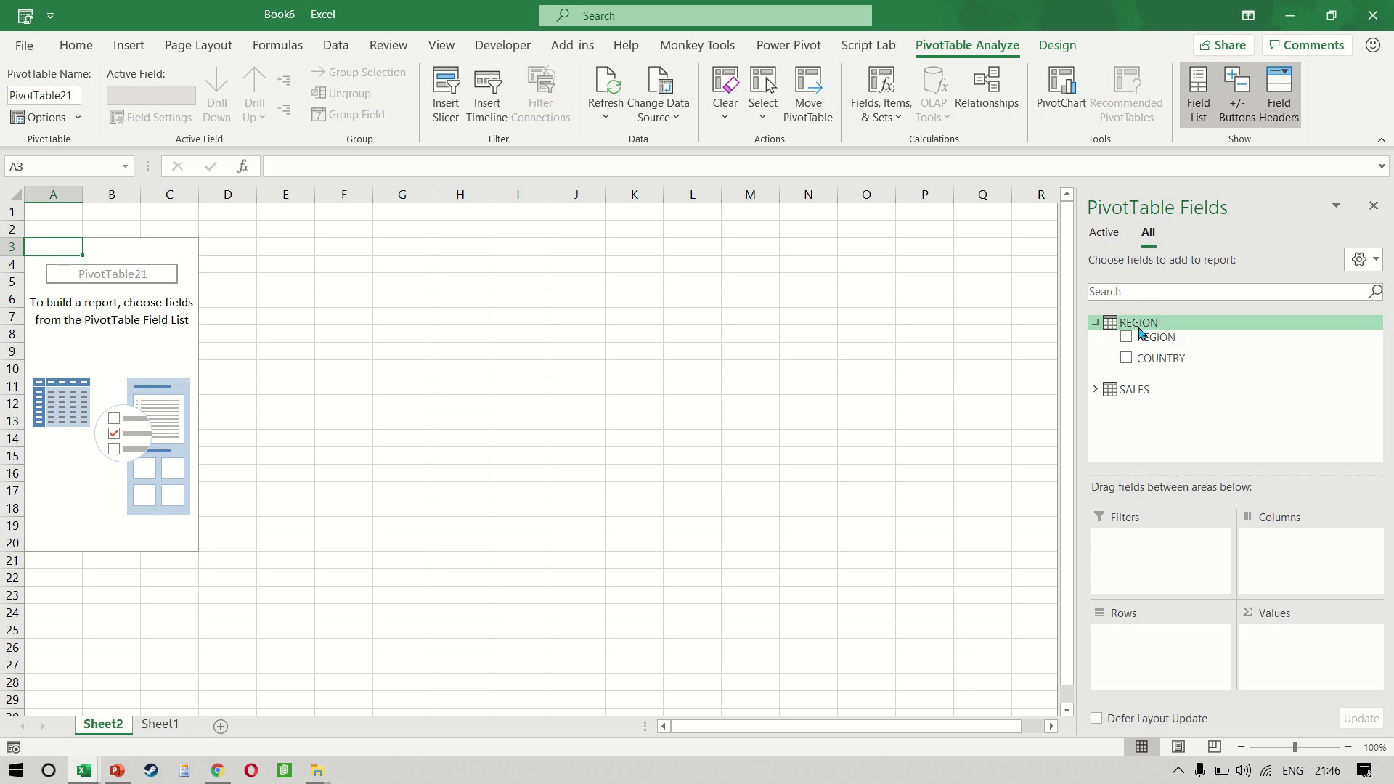
pyautogui.click(1121, 391)
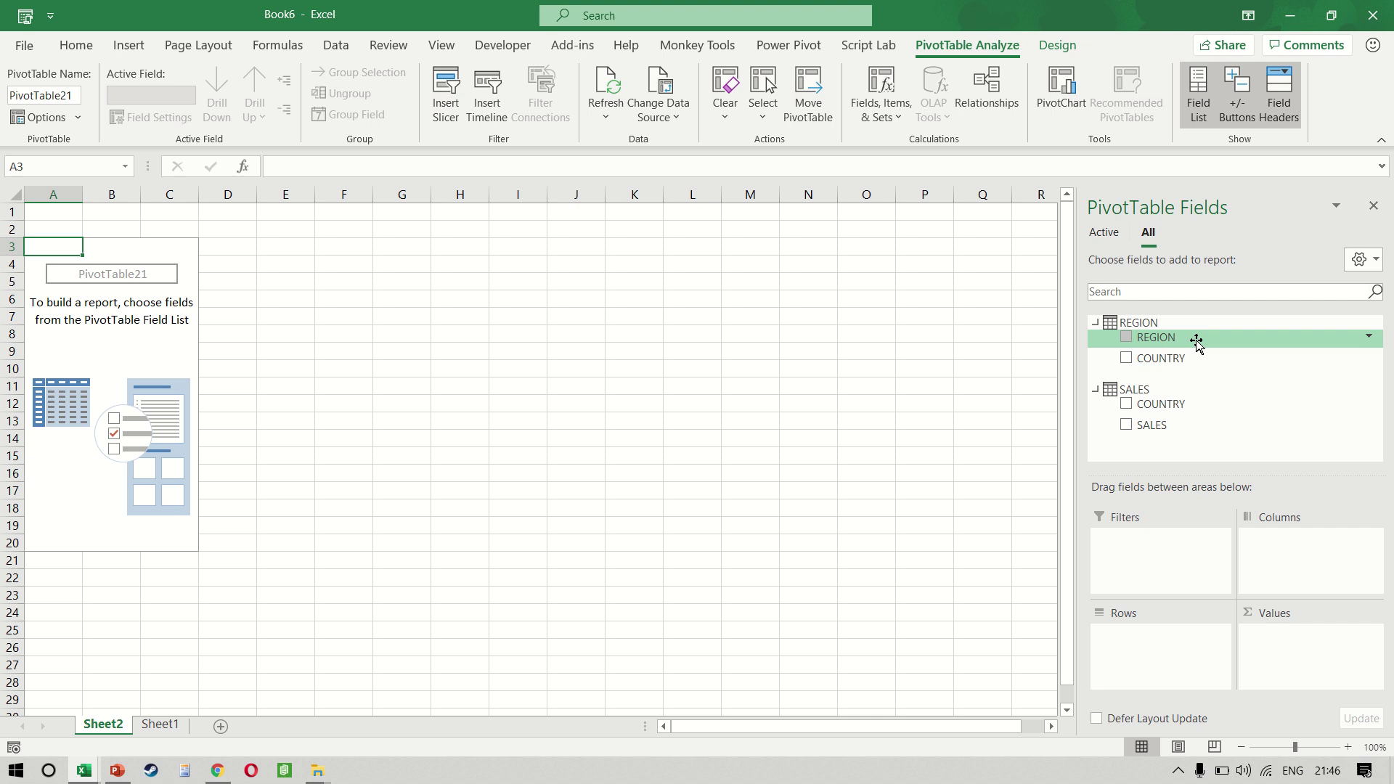
pyautogui.moveTo(1197, 342); pyautogui.dragTo(1183, 663)
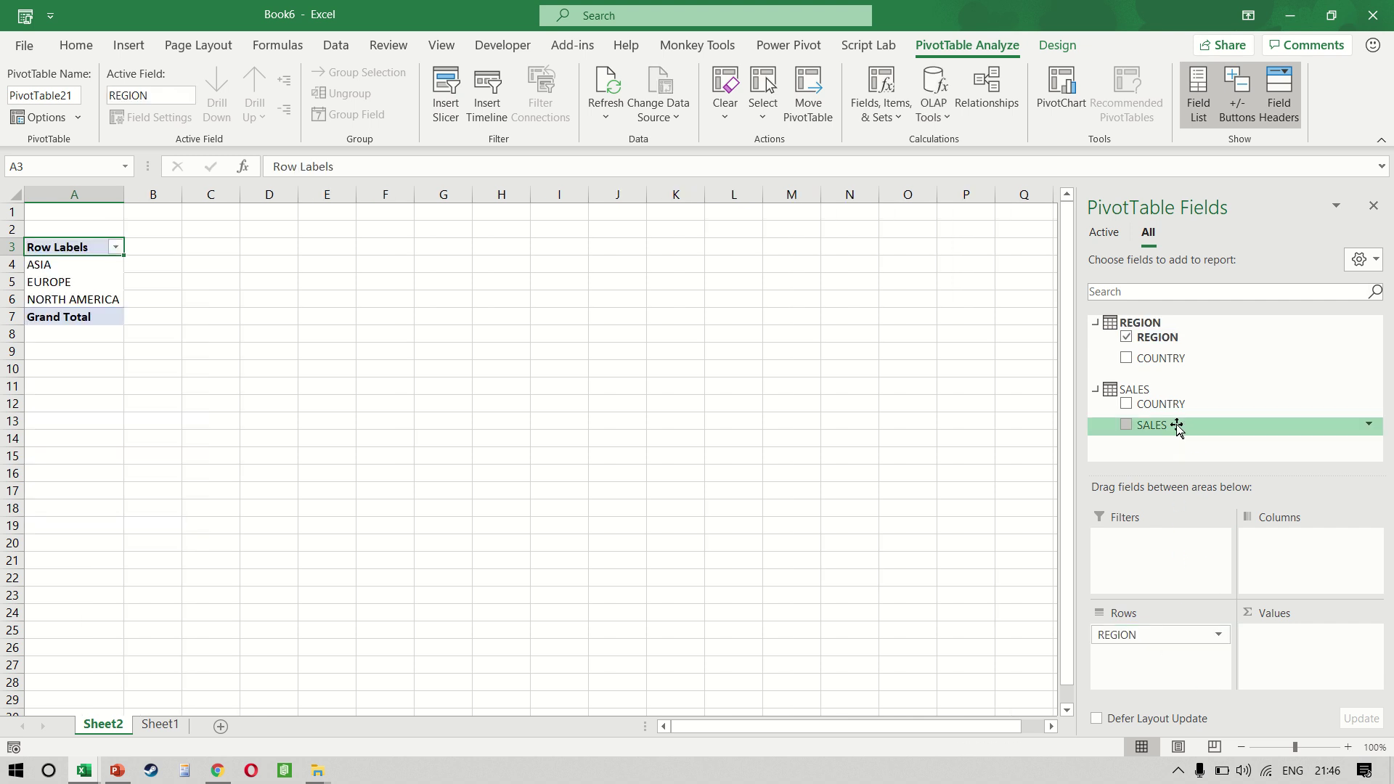
pyautogui.moveTo(1176, 428); pyautogui.dragTo(1308, 645)
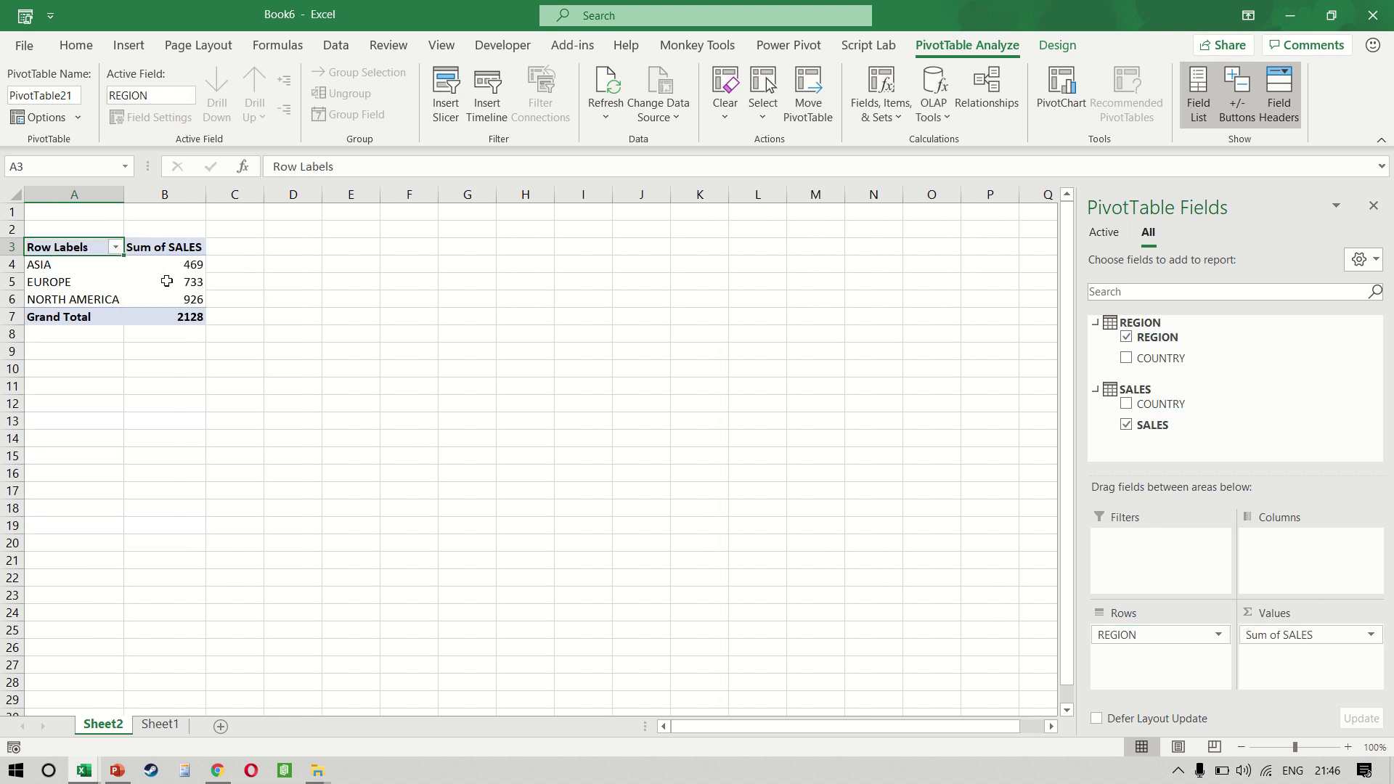
pyautogui.click(166, 281)
pyautogui.scroll(3, 166, 282)
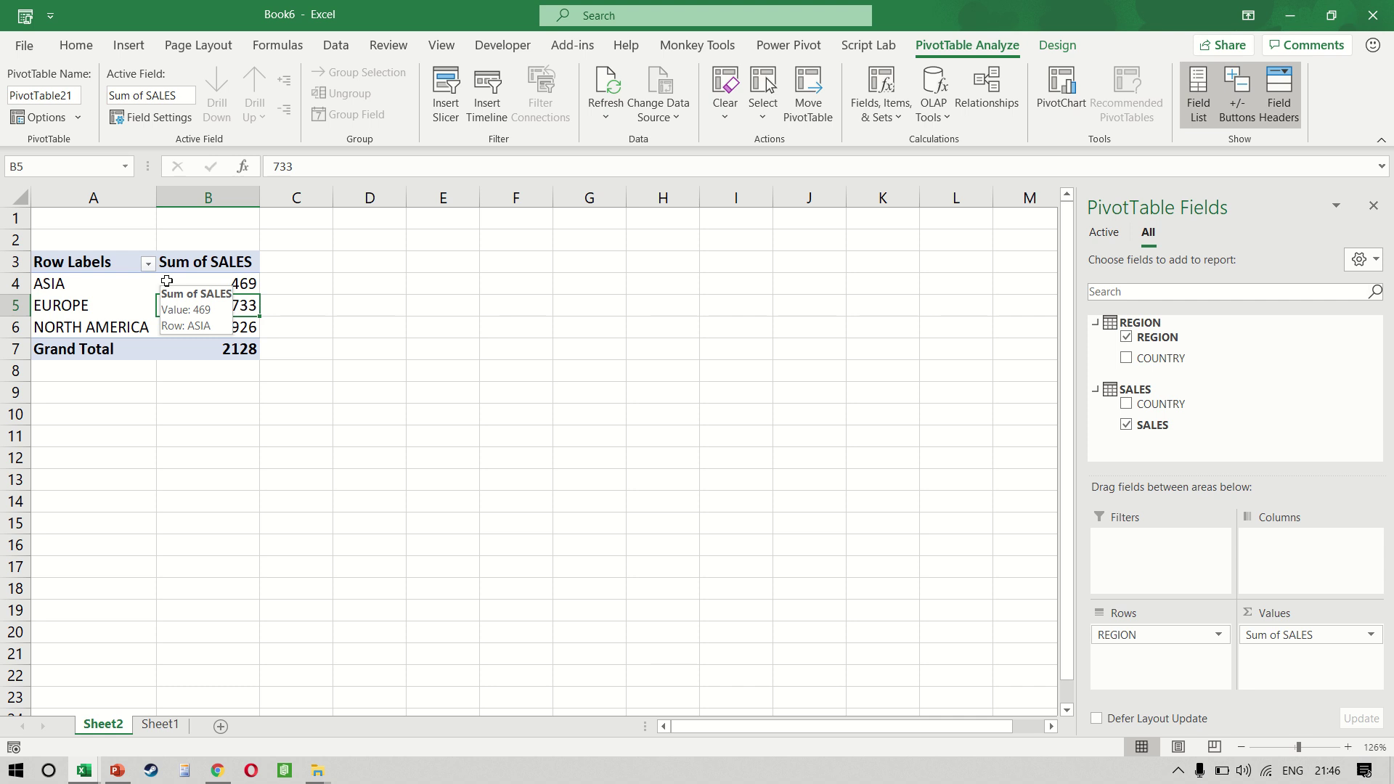
# Cross-check the pivot against the Sheet1 source tables, then return to the Sheet2 pivot
pyautogui.hotkey('ctrl', 'pagedown')
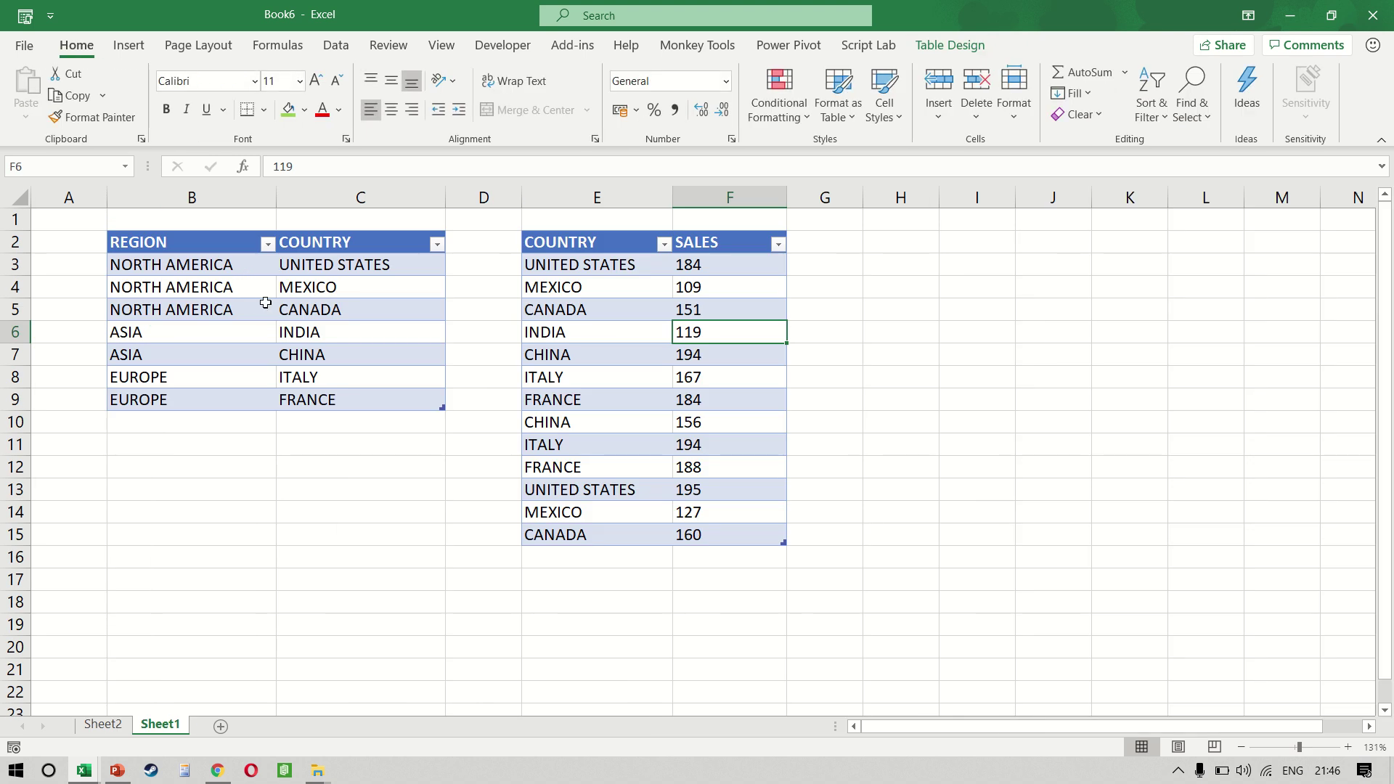
pyautogui.click(209, 301)
pyautogui.click(686, 349)
pyautogui.click(321, 334)
pyautogui.click(801, 407)
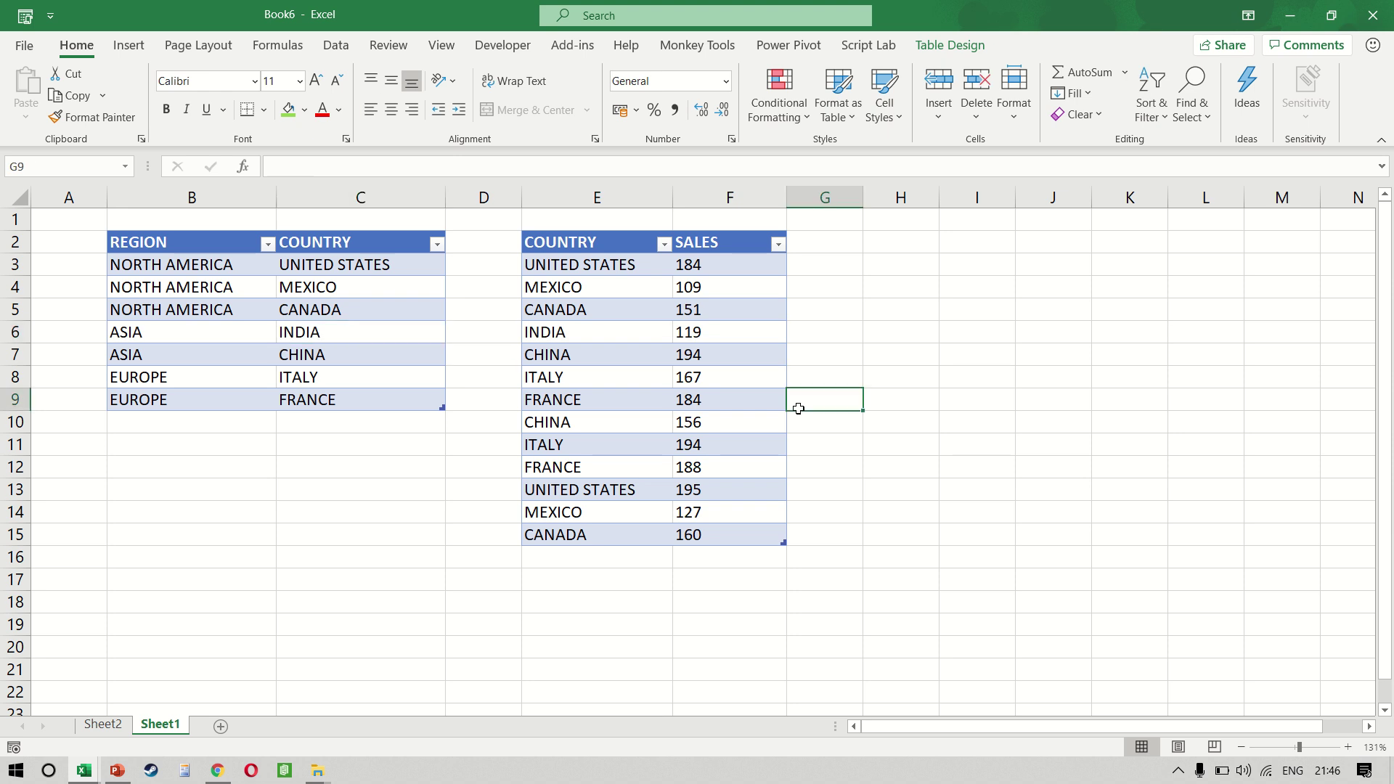
pyautogui.click(363, 375)
pyautogui.click(651, 379)
pyautogui.hotkey('ctrl', 'pageup')
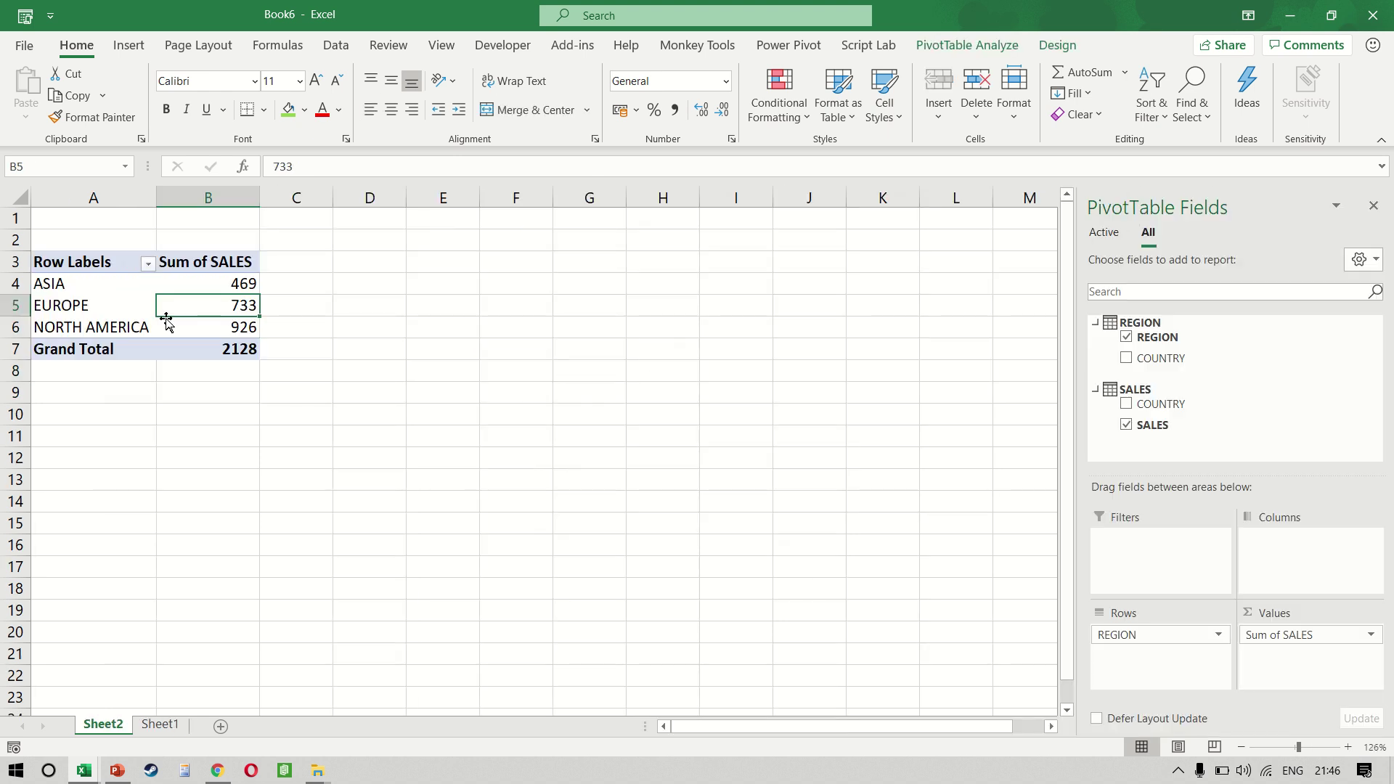
pyautogui.click(773, 54)
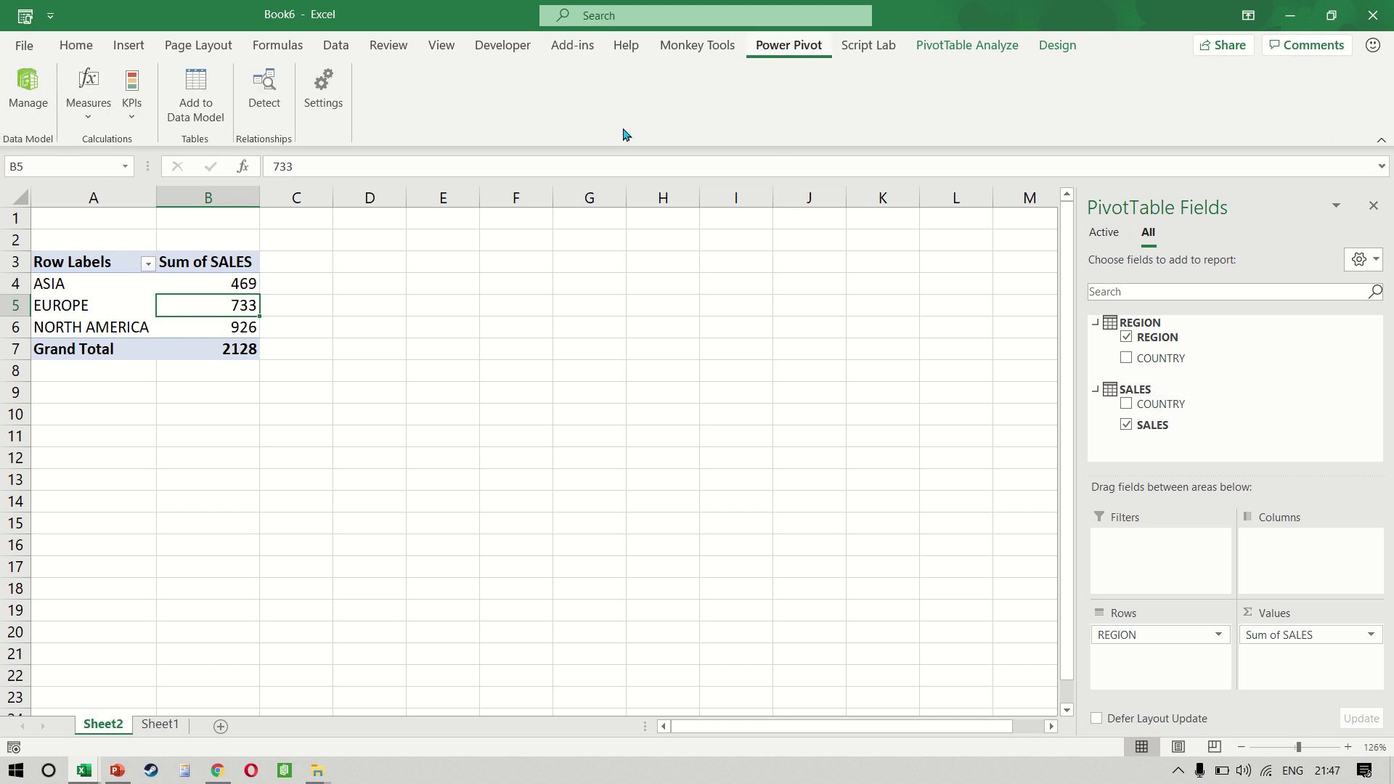
# Delete the REGION–SALES COUNTRY relationship from the model, so every region shows 2128
pyautogui.click(36, 101)
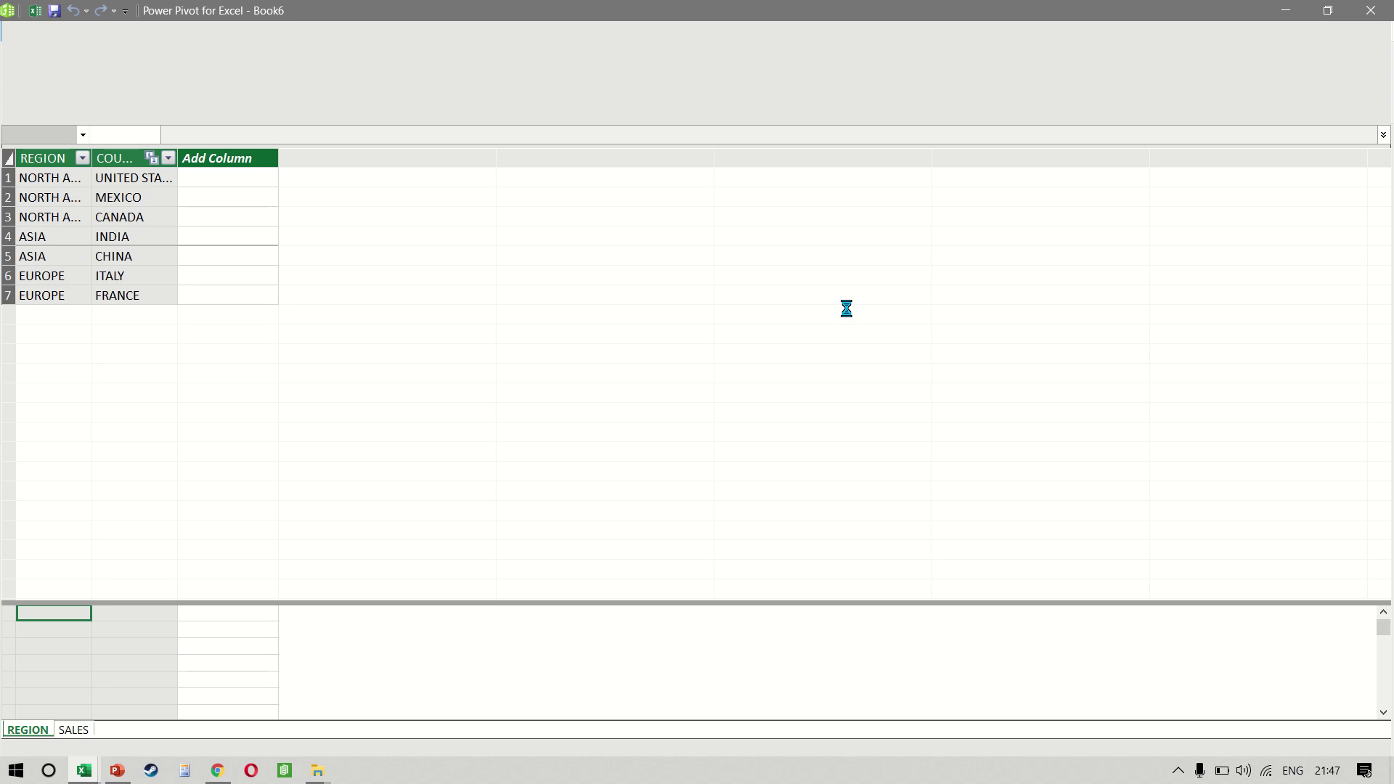
pyautogui.click(891, 79)
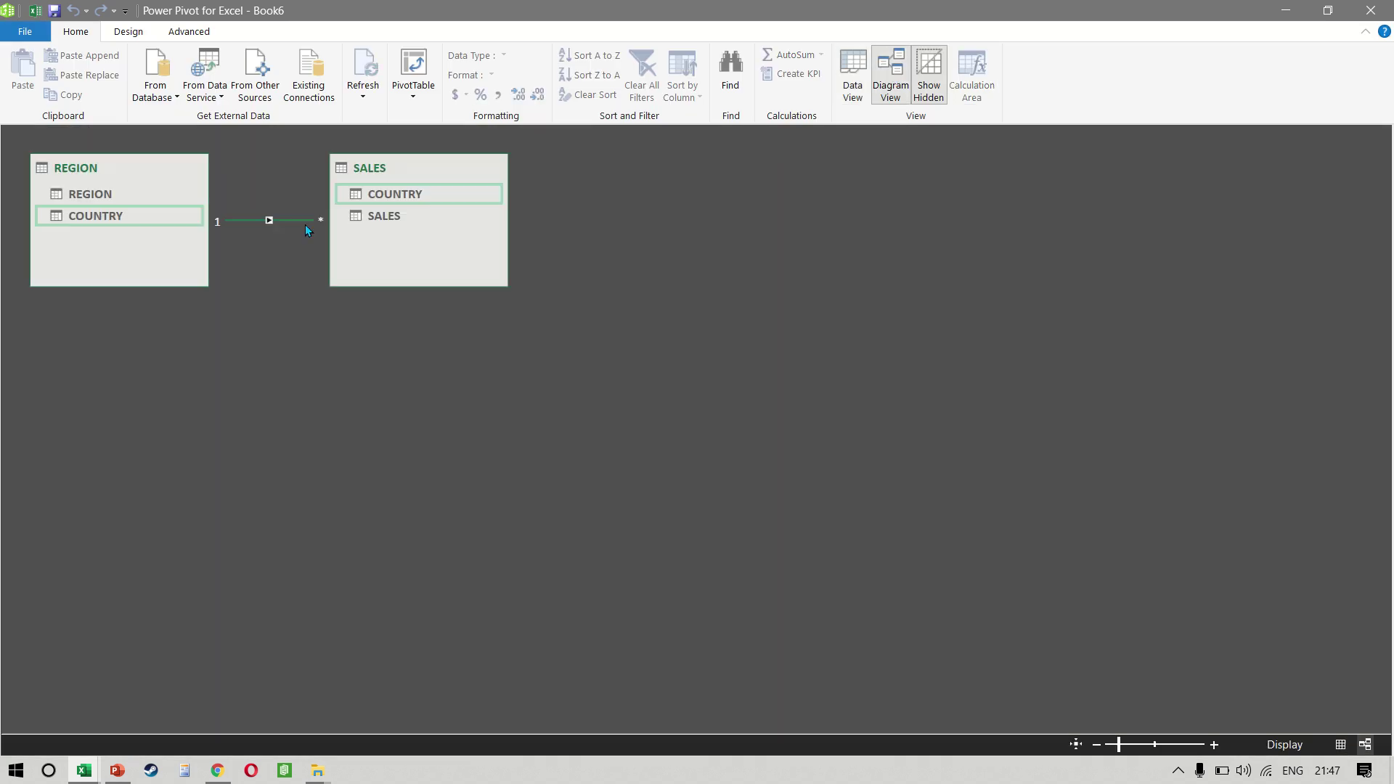
pyautogui.rightClick(280, 224)
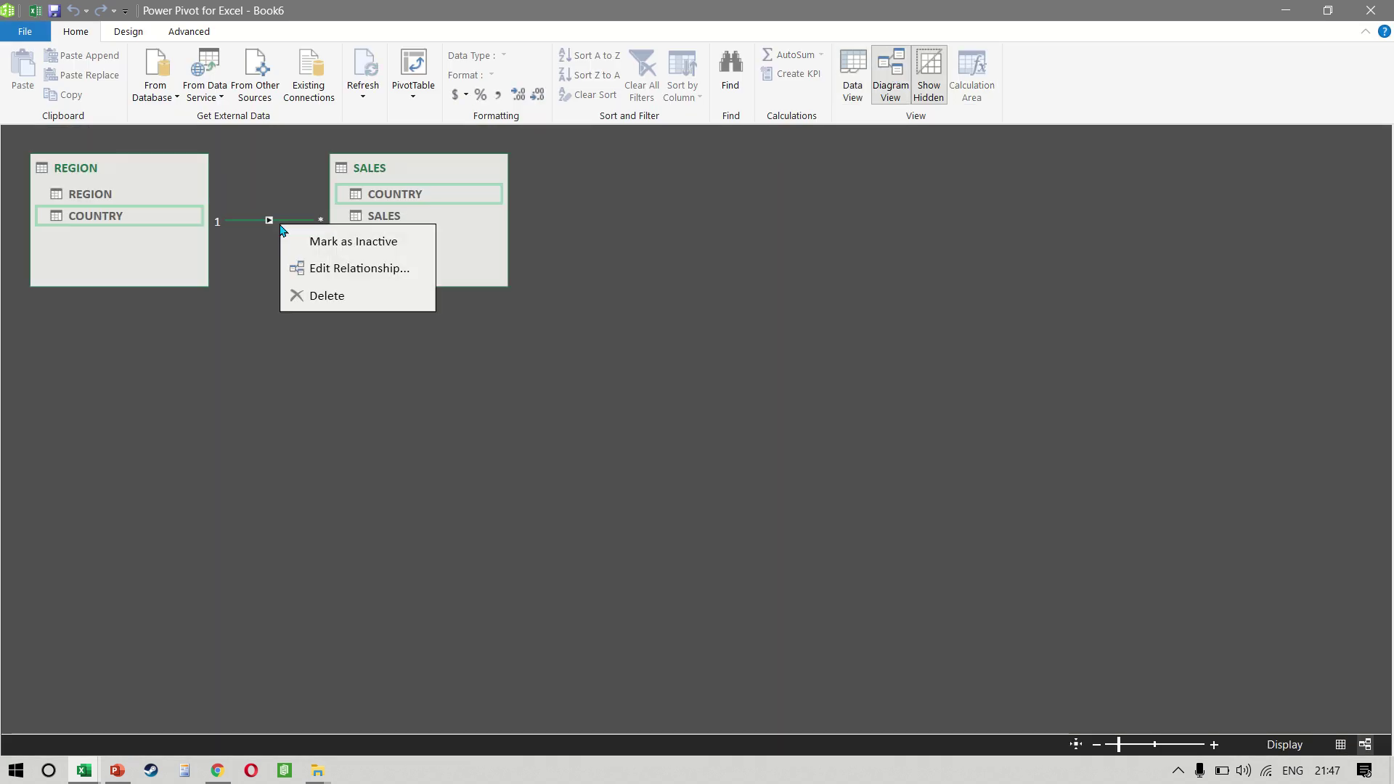
pyautogui.click(336, 296)
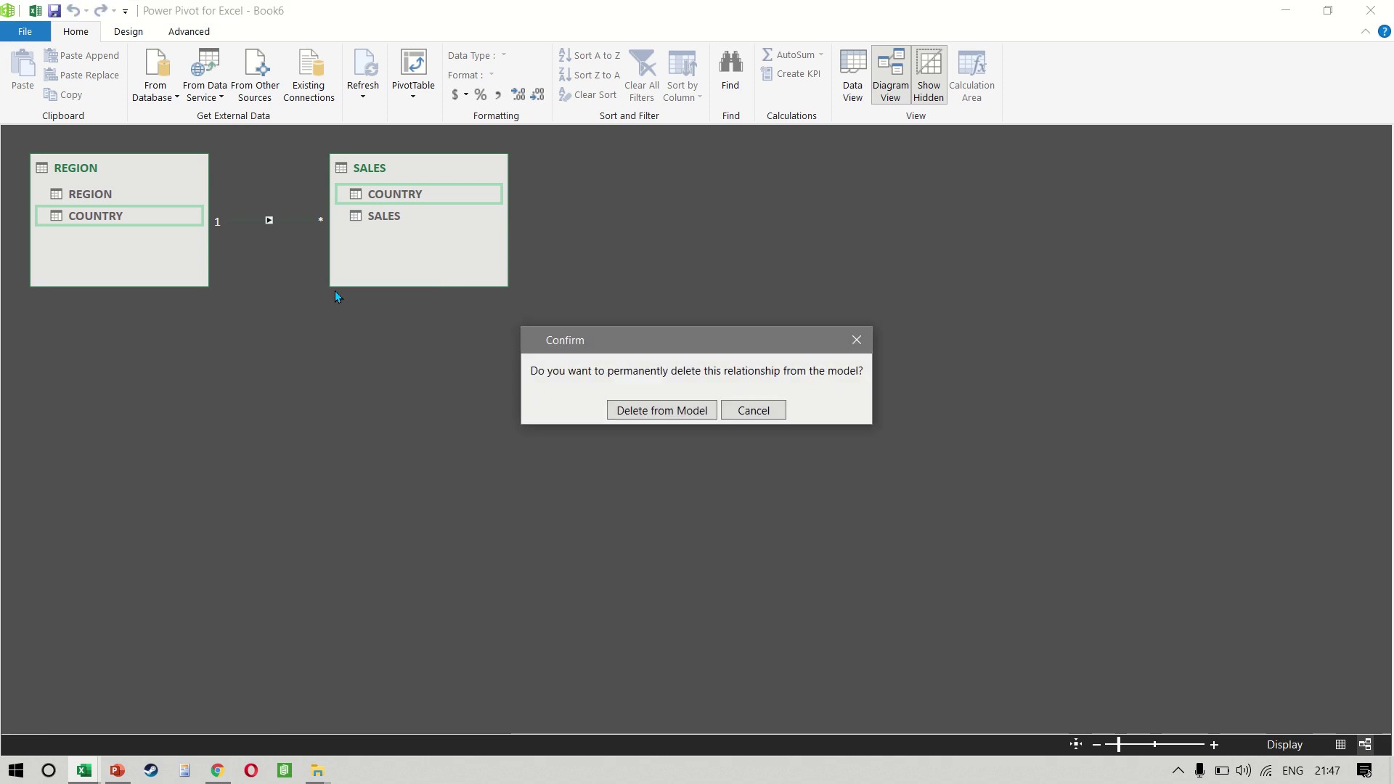
pyautogui.click(645, 416)
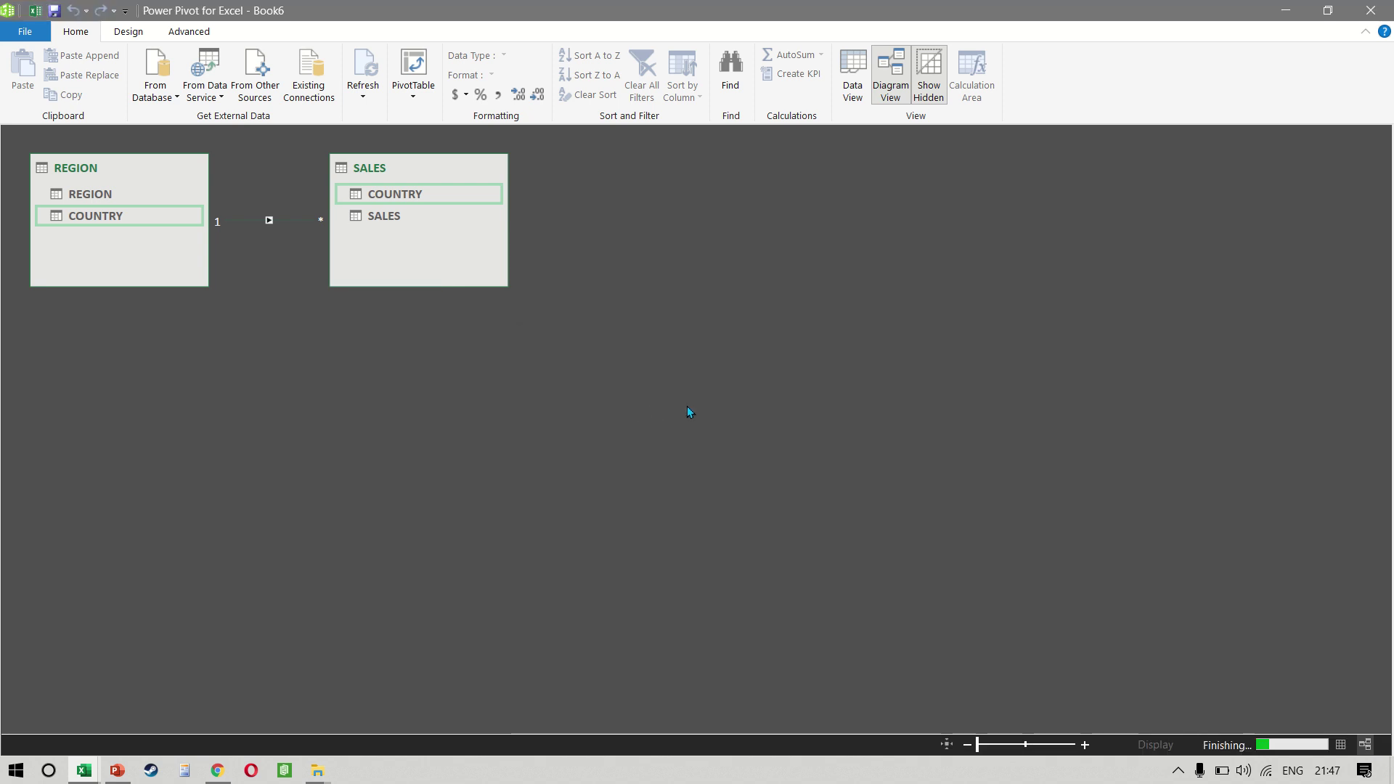
pyautogui.click(1371, 11)
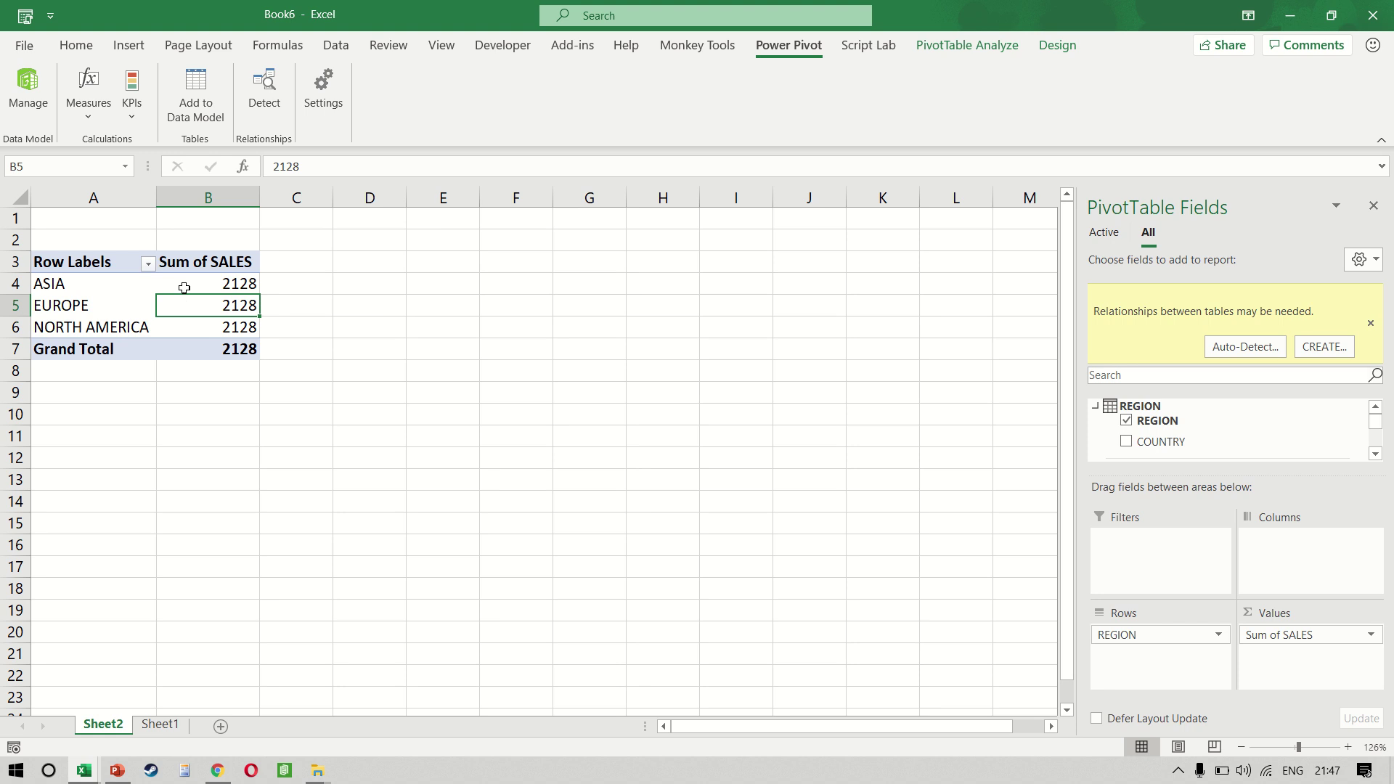
pyautogui.moveTo(178, 278); pyautogui.dragTo(178, 324)
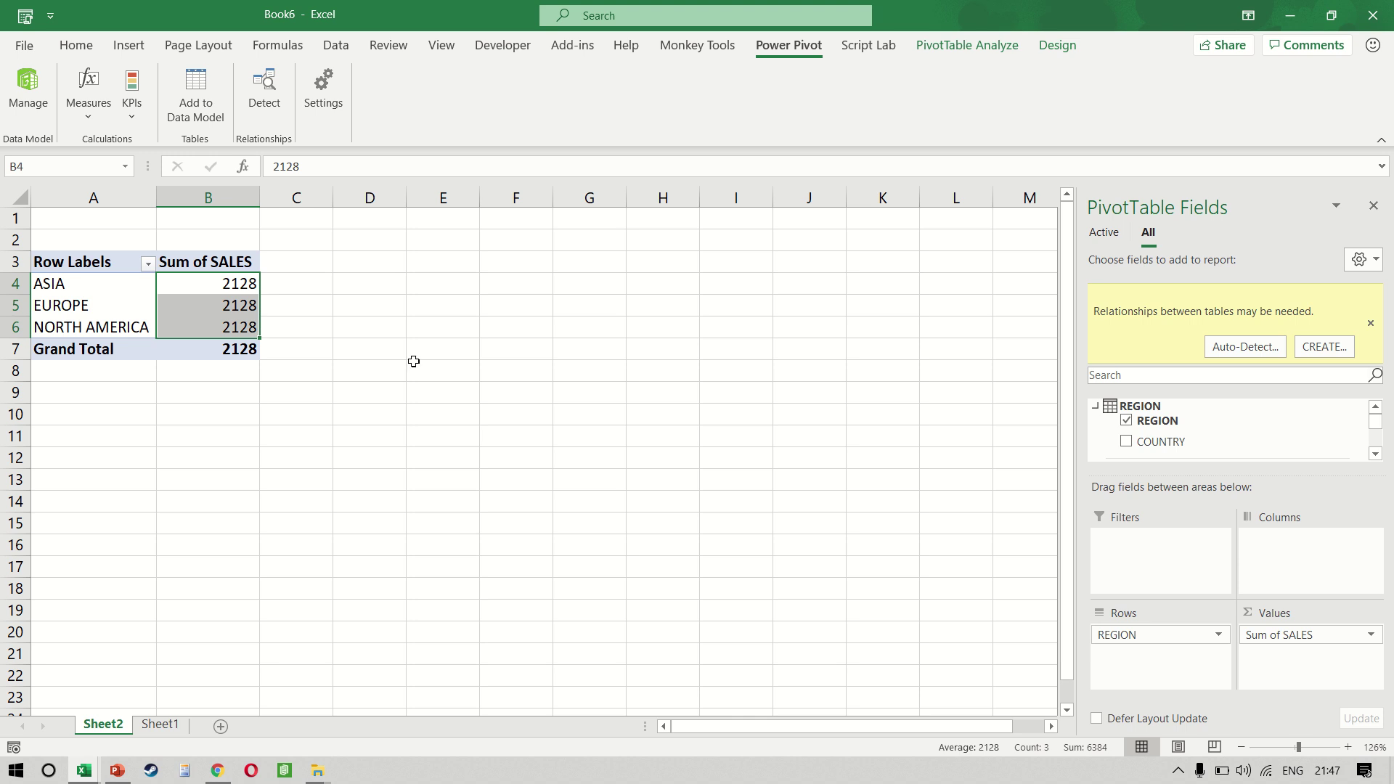
pyautogui.click(197, 321)
# Recreate the COUNTRY relationship between REGION and SALES in Diagram View, restoring 469, 733 and 926
pyautogui.click(36, 97)
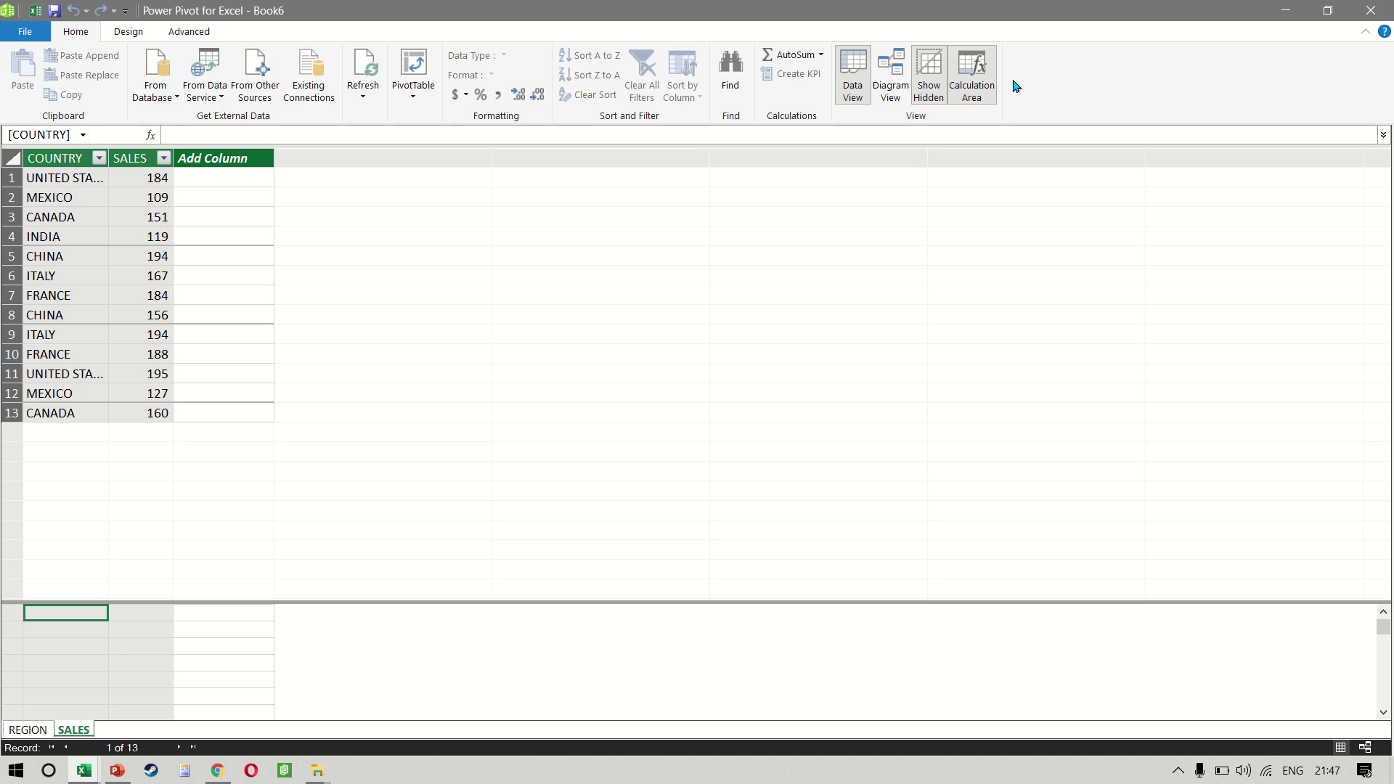
pyautogui.click(892, 76)
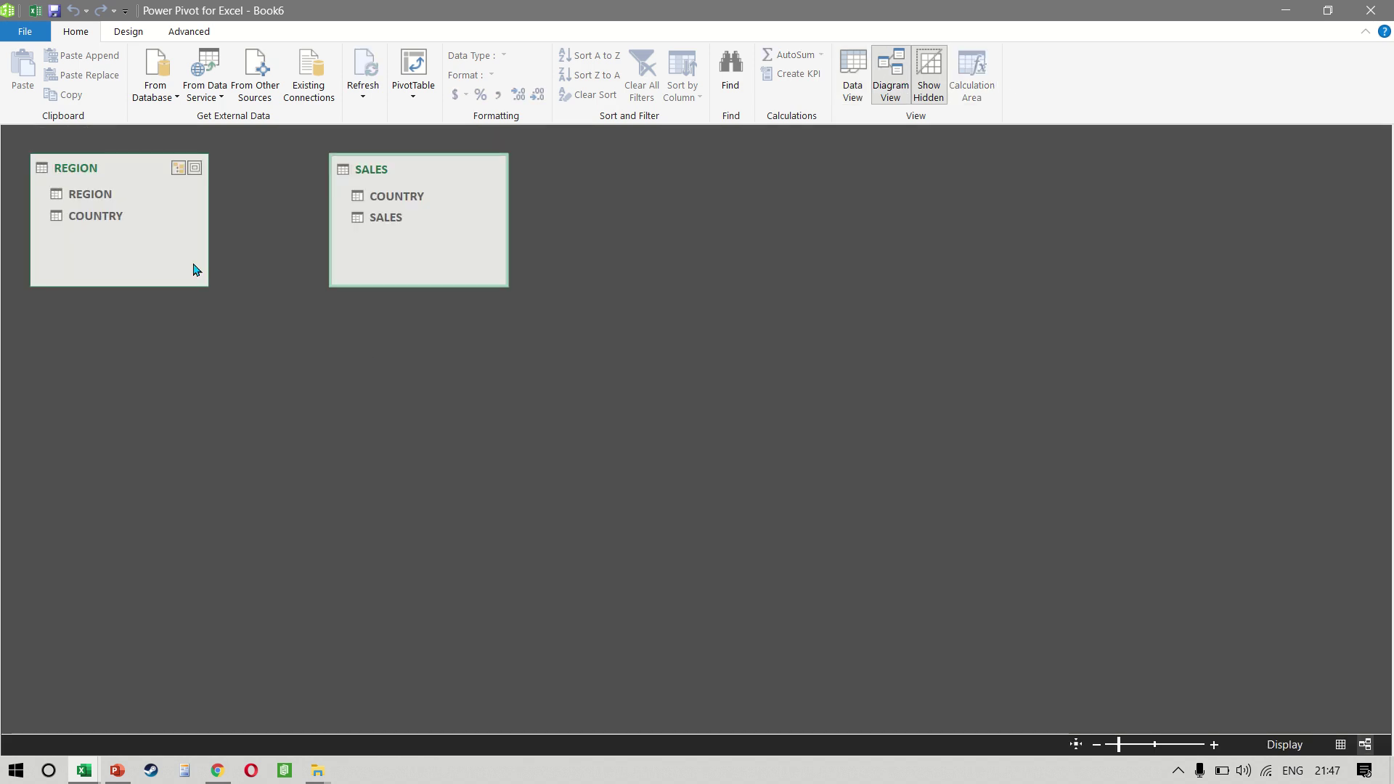
pyautogui.moveTo(109, 221); pyautogui.dragTo(381, 196)
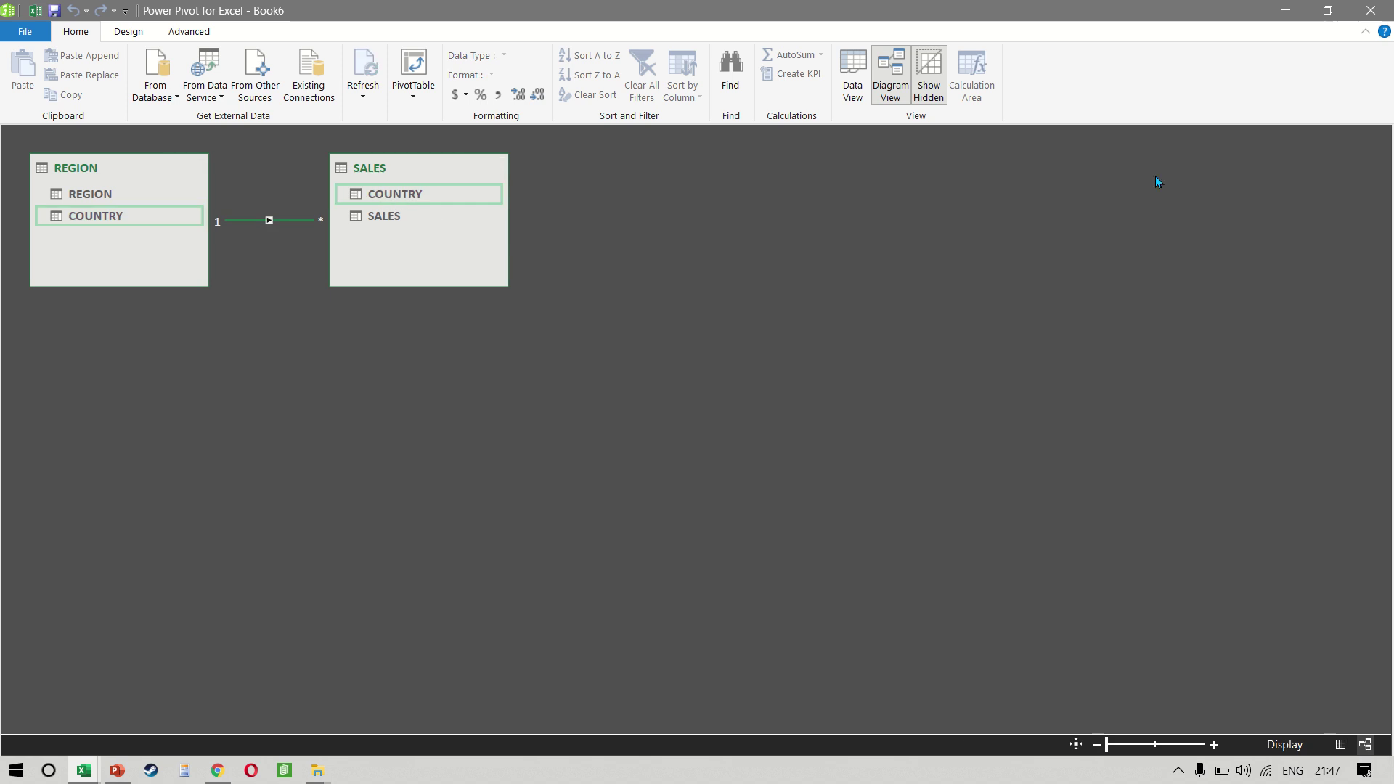
pyautogui.click(1368, 20)
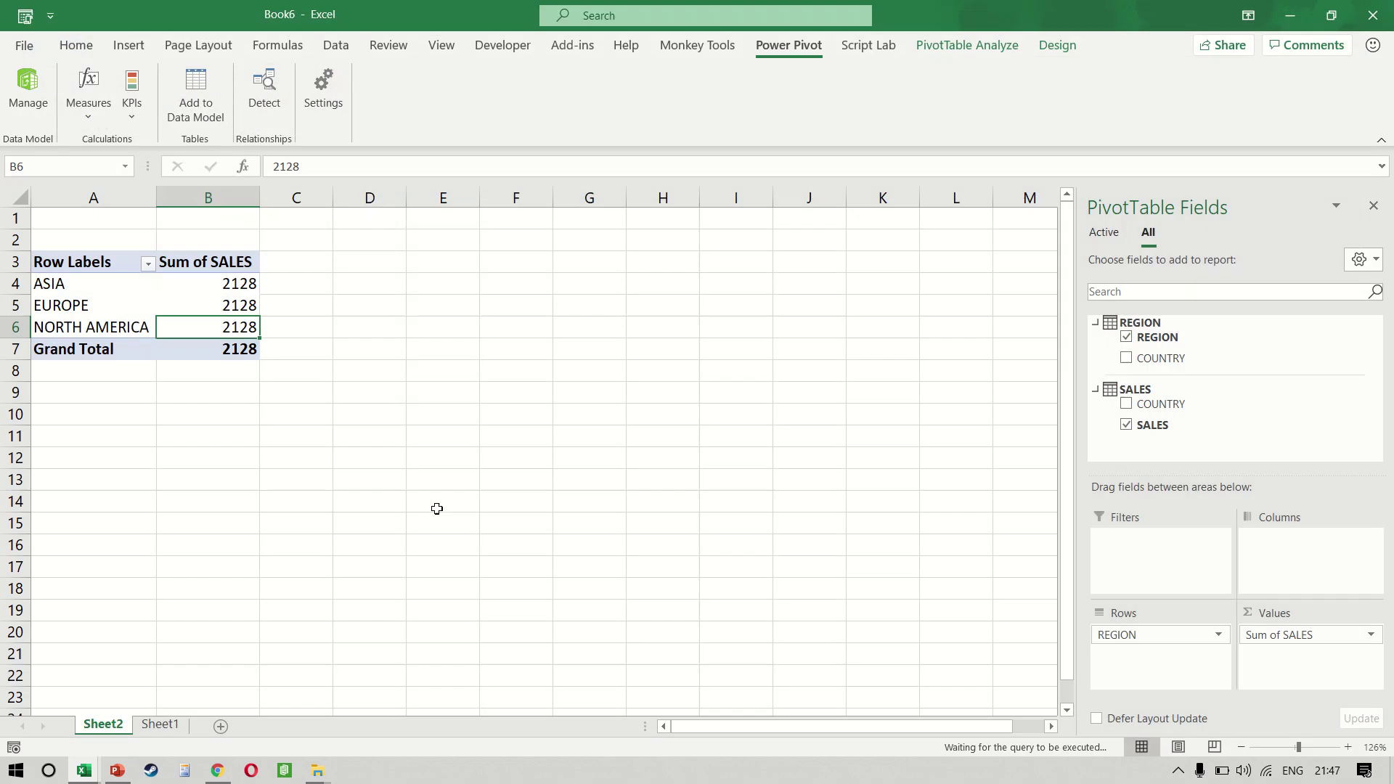
# Add a EUROPE / GERMANY row to the REGION table on Sheet1
pyautogui.click(160, 724)
pyautogui.click(307, 415)
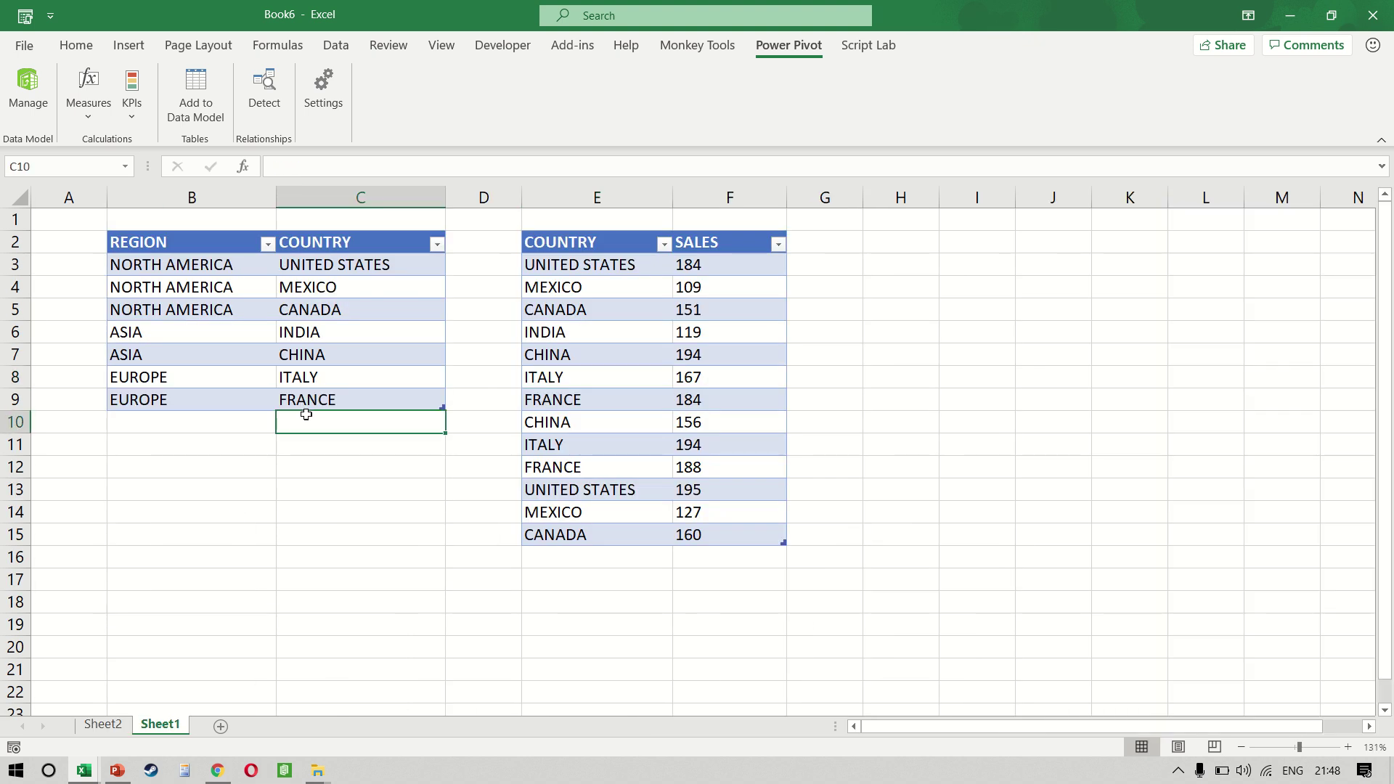
pyautogui.press('Left')
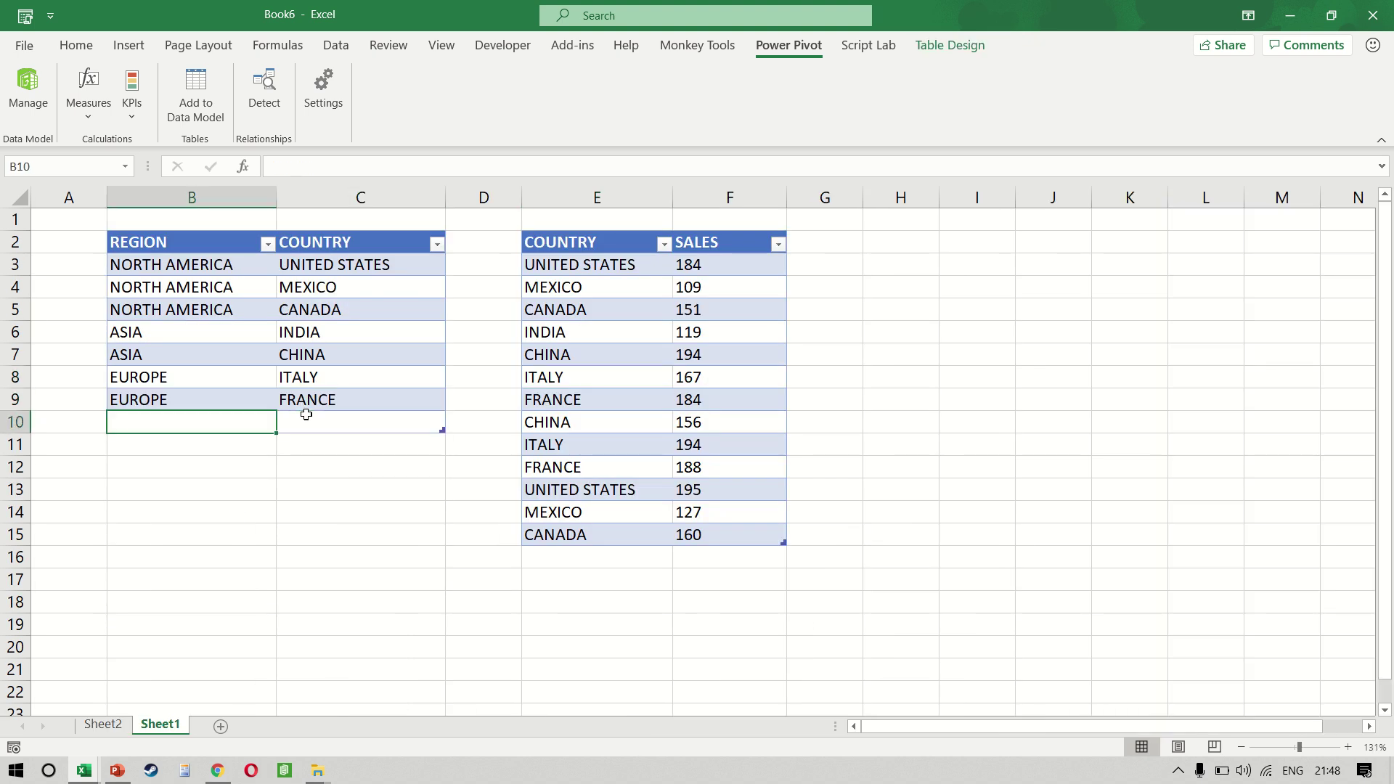
pyautogui.write('EUROPE')
pyautogui.press('Tab')
pyautogui.write('GERAM')
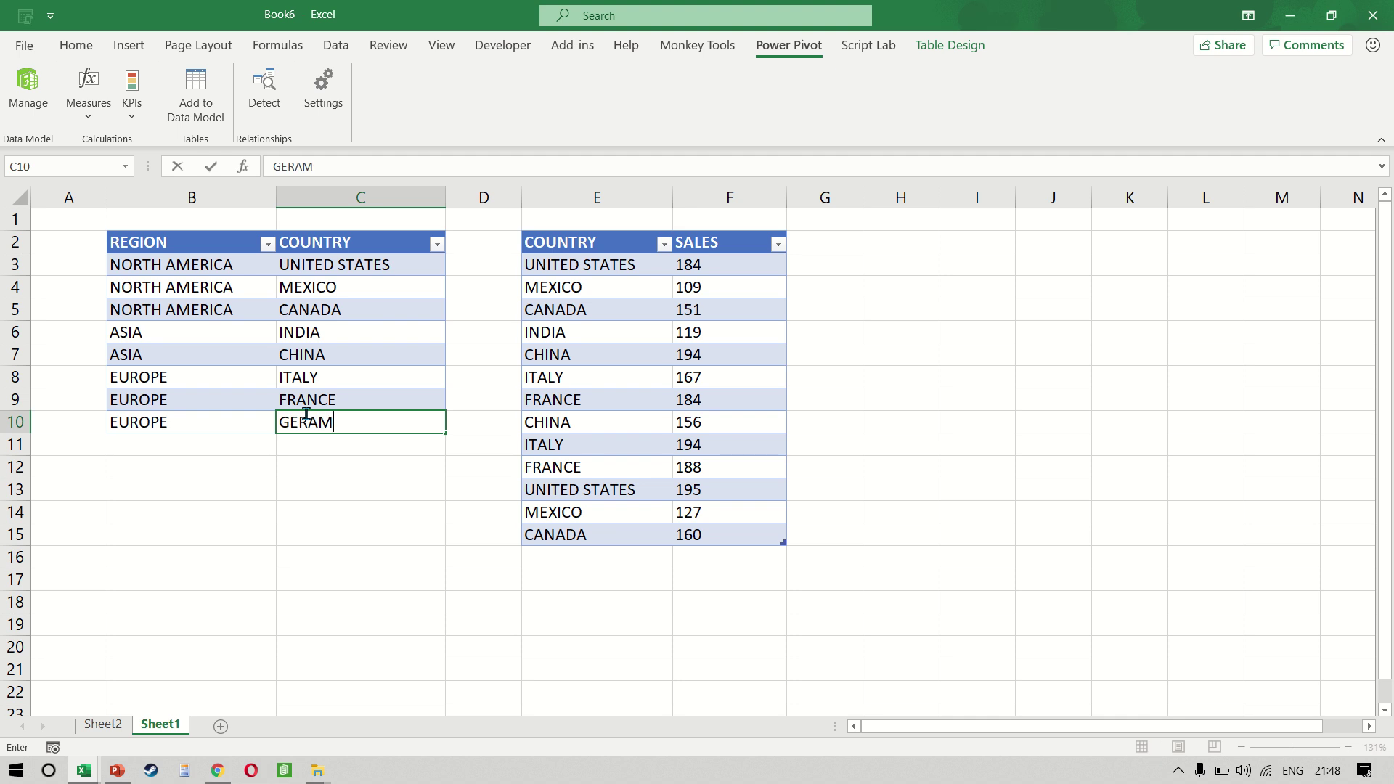
pyautogui.press('BackSpace')
pyautogui.press('BackSpace')
pyautogui.write('MANY')
pyautogui.press('Down')
# Start a new SALES table row below CANADA with country GERMANY
pyautogui.press('Right')
pyautogui.press('Right')
pyautogui.press('Down')
pyautogui.press('Down')
pyautogui.press('Down')
# Remove the stray extra row, enter 200 as GERMANY's sales, and return to Sheet2
pyautogui.press('Right')
pyautogui.press('Down')
pyautogui.press('Tab')
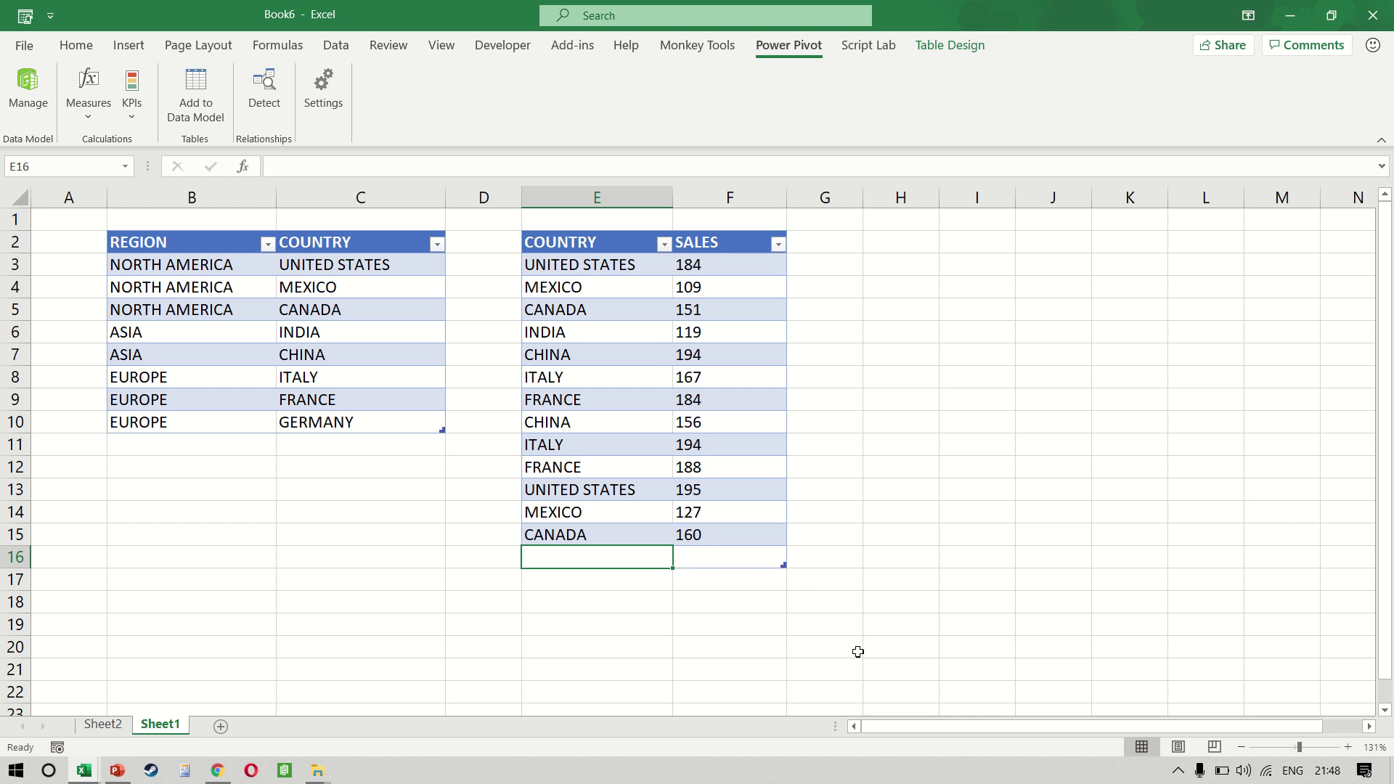
pyautogui.write('GERMANY')
pyautogui.press('Tab')
pyautogui.press('Tab')
pyautogui.press('Up')
pyautogui.press('Right')
pyautogui.press('Right')
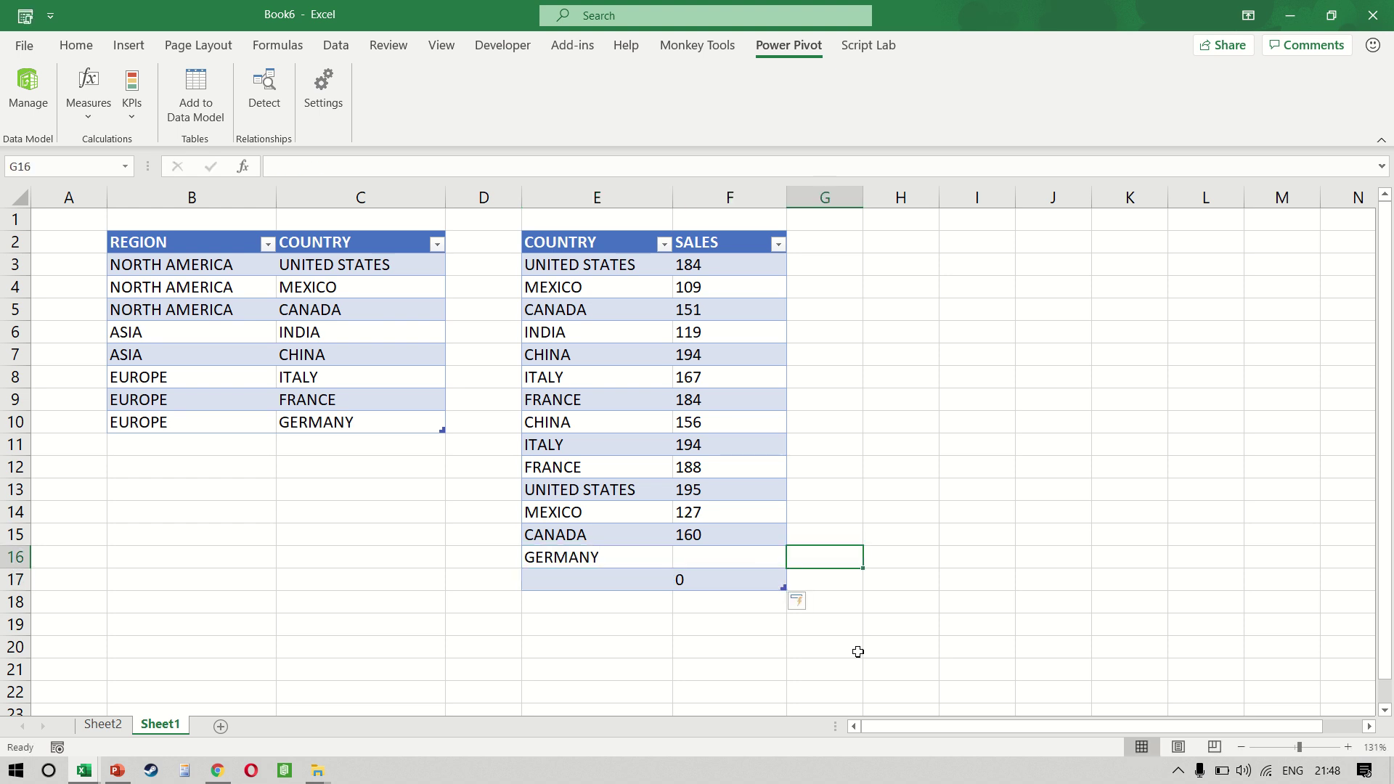
pyautogui.press('Down')
pyautogui.press('Left')
pyautogui.hotkey('ctrl', 'z')
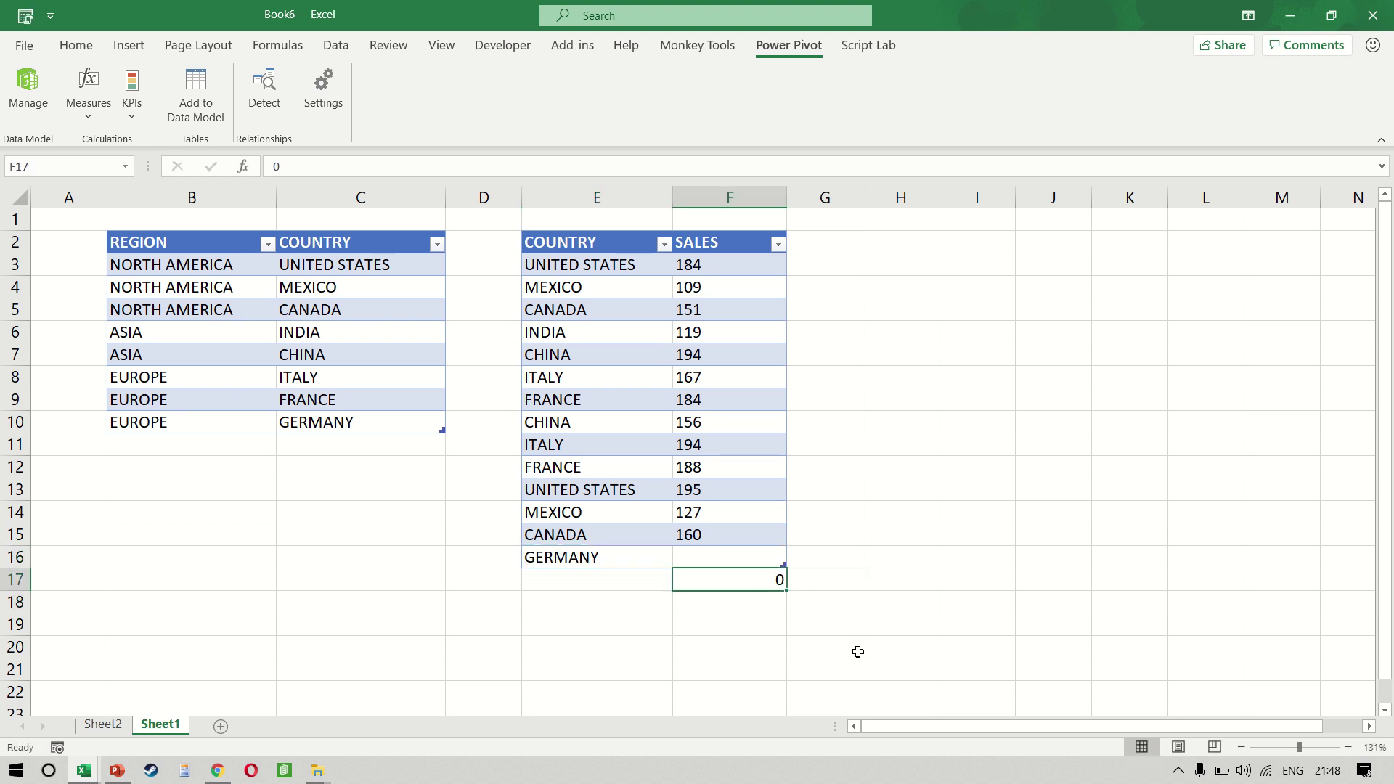
pyautogui.press('Delete')
pyautogui.press('Up')
pyautogui.write('200')
pyautogui.press('Return')
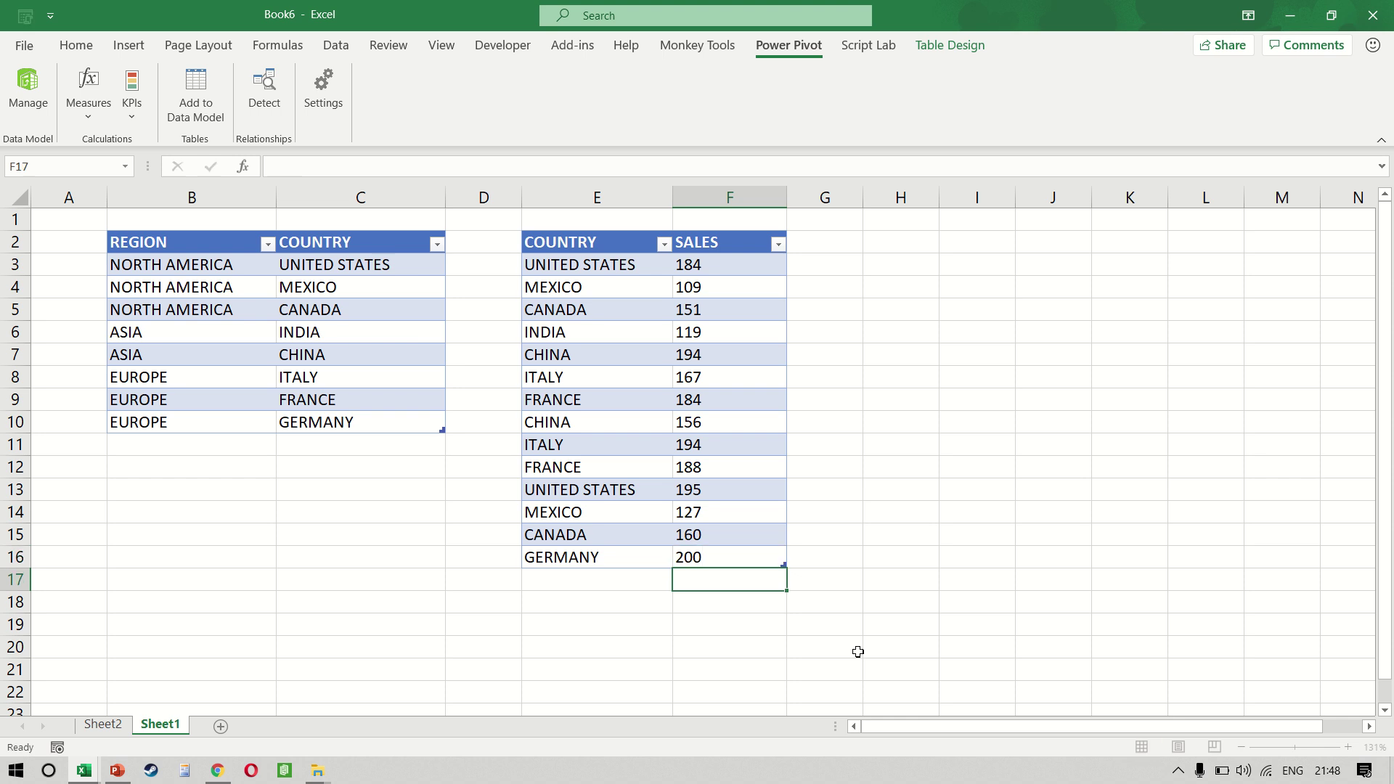
pyautogui.press('Up')
pyautogui.hotkey('ctrl', 'pageup')
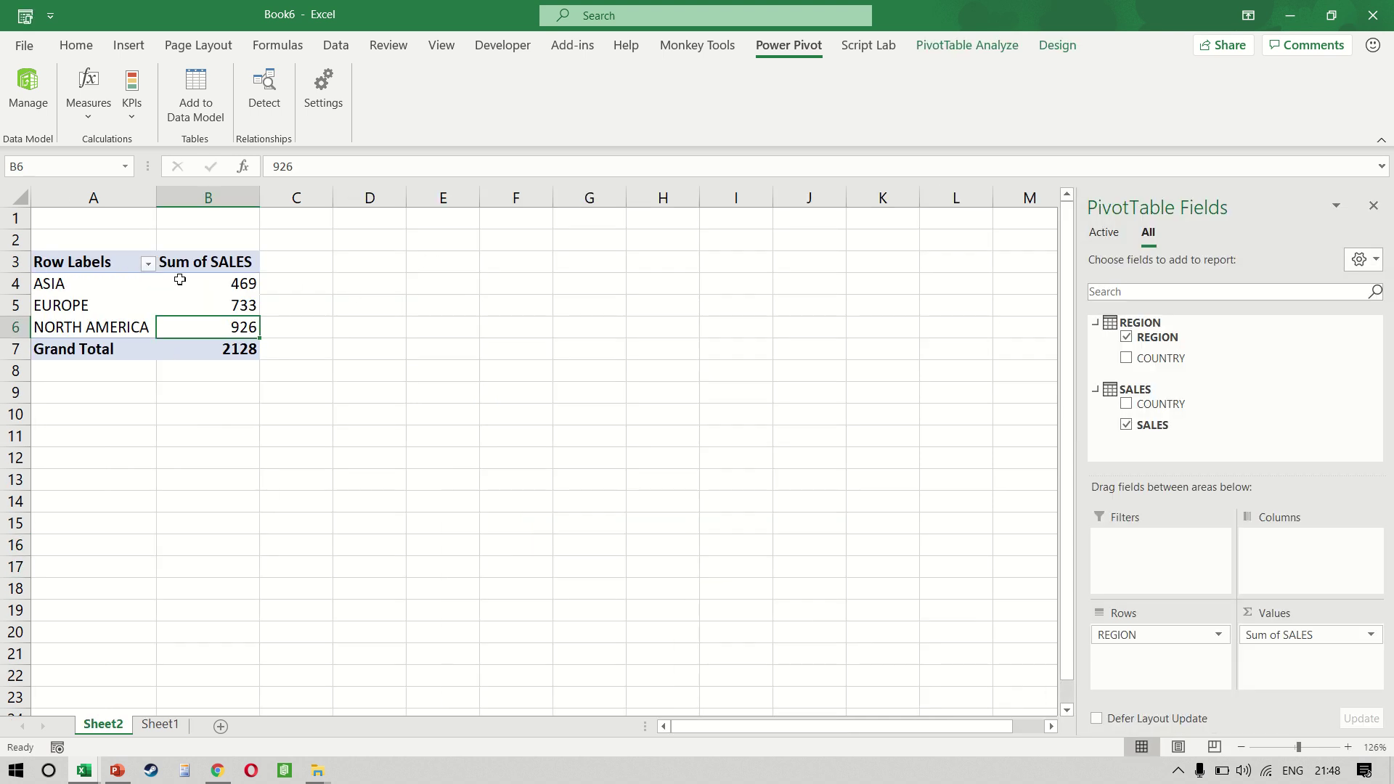
# Refresh the pivot so EUROPE shows 933, and add COUNTRY rows showing GERMANY 200
pyautogui.click(981, 48)
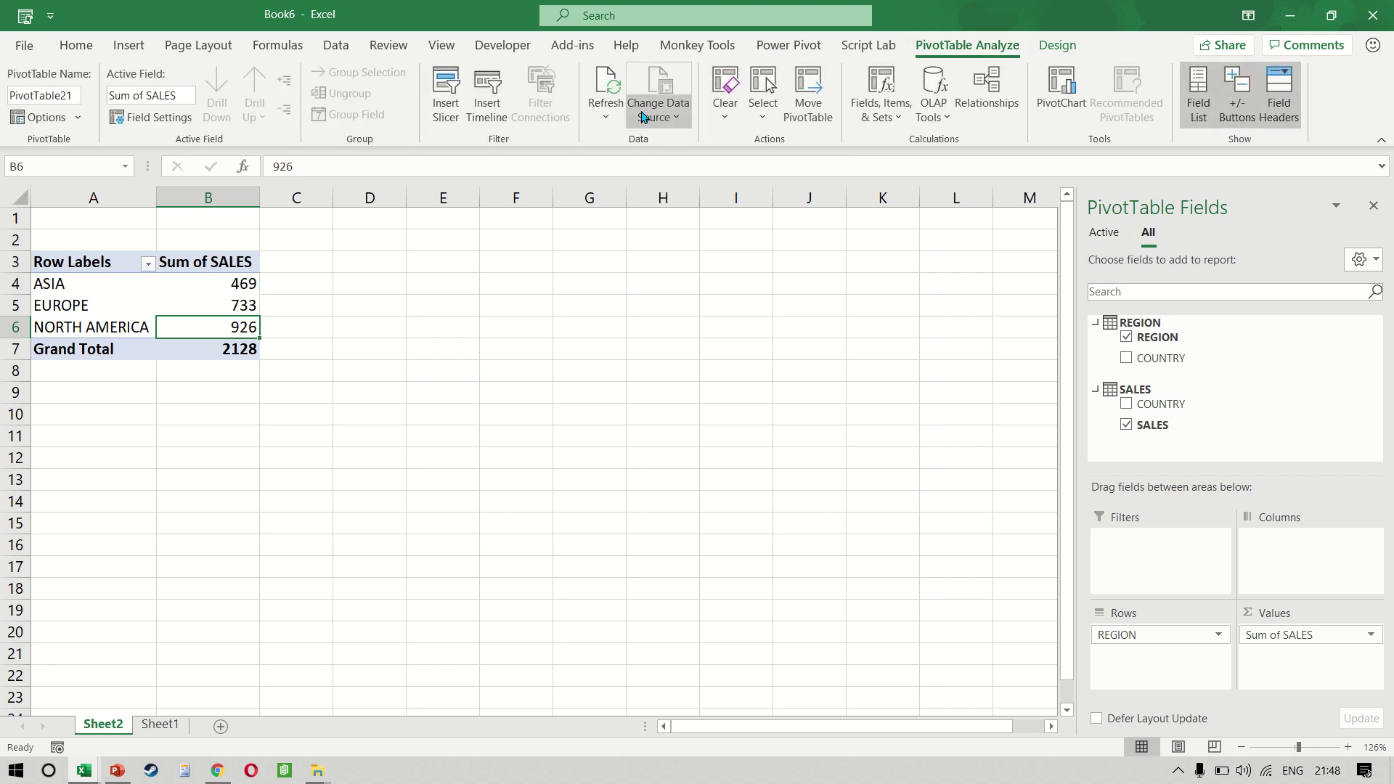
pyautogui.click(609, 91)
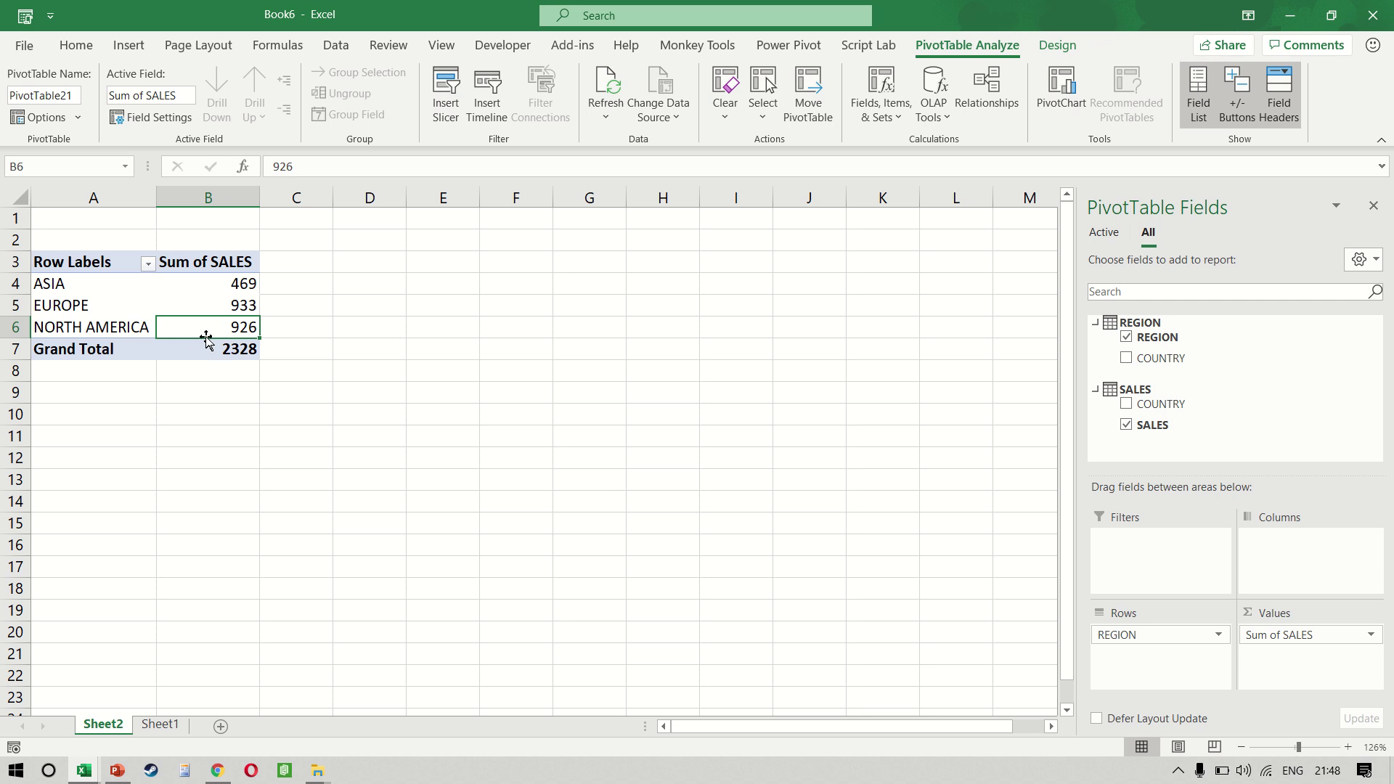
pyautogui.click(1155, 359)
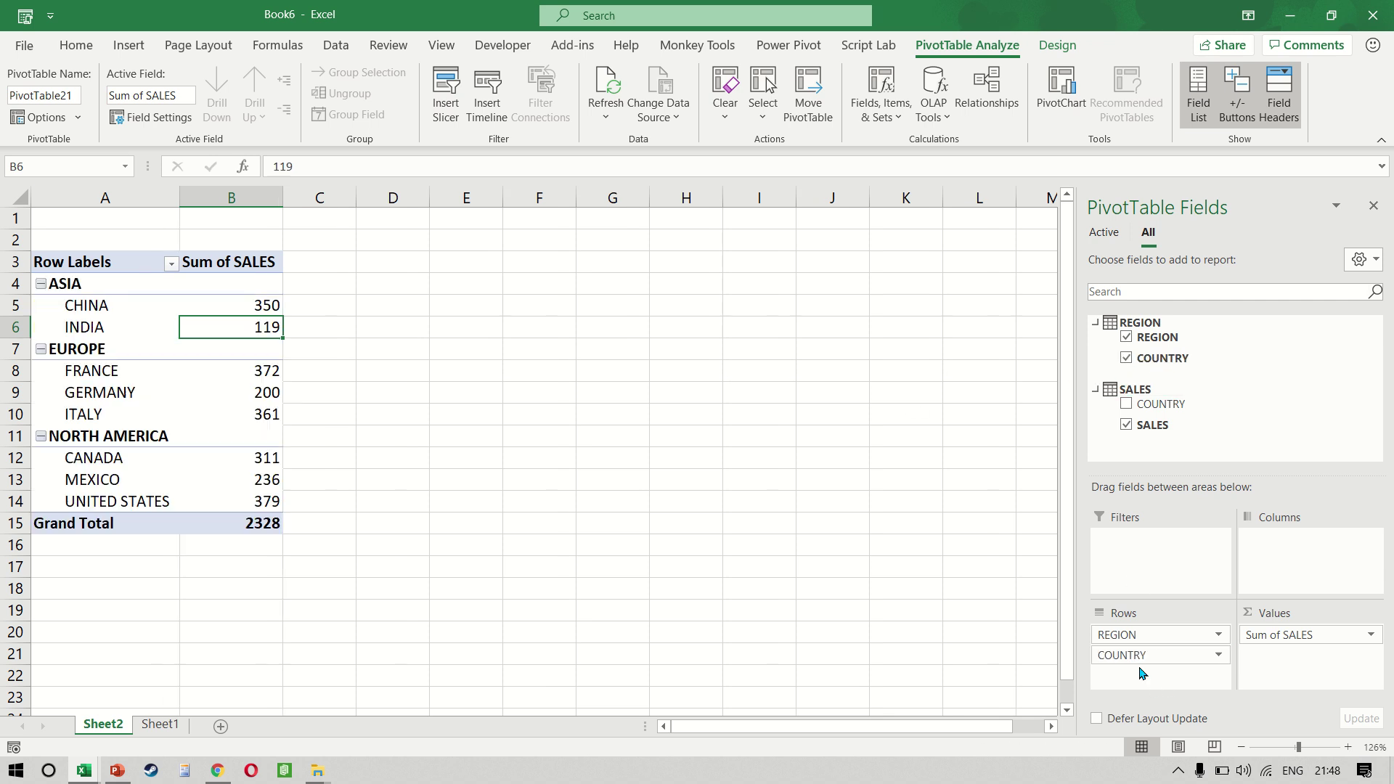
pyautogui.click(129, 398)
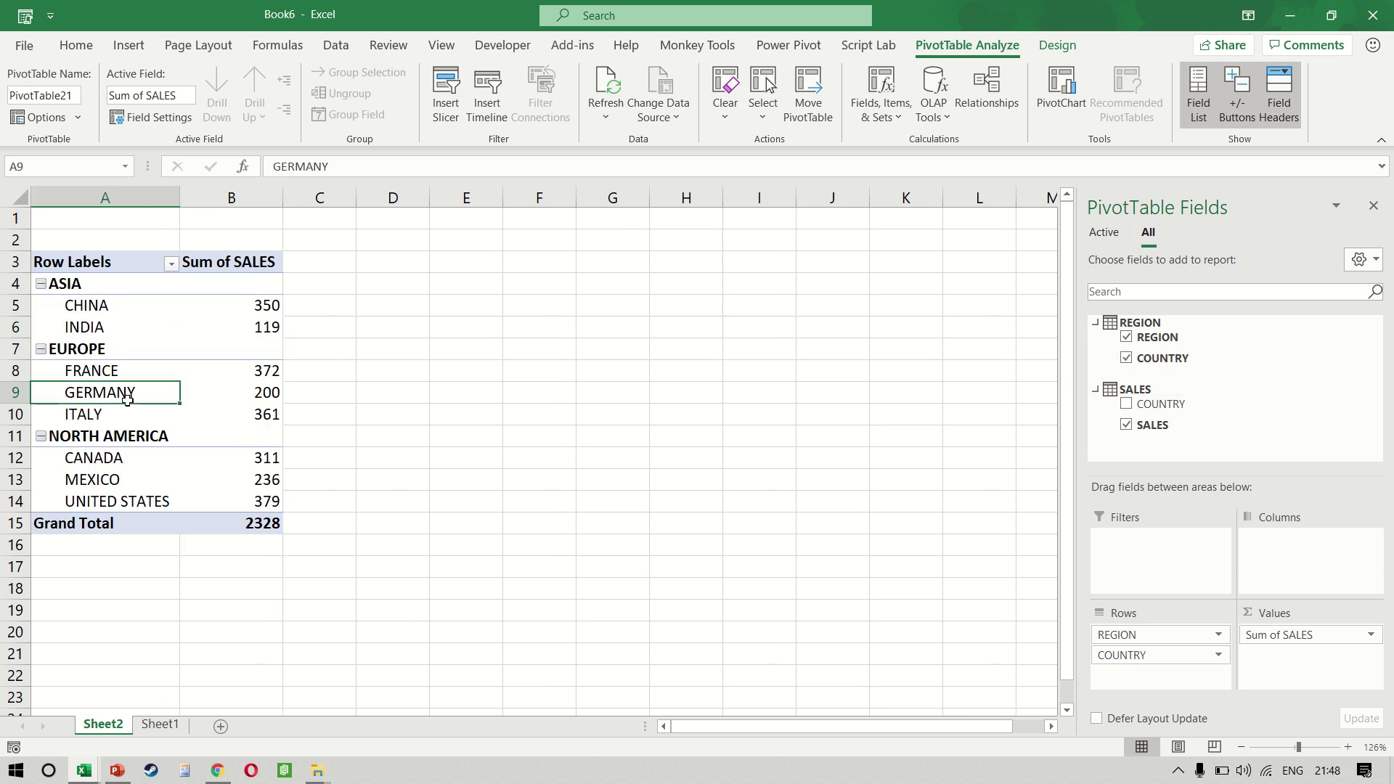
pyautogui.hotkey('shift', 'space')
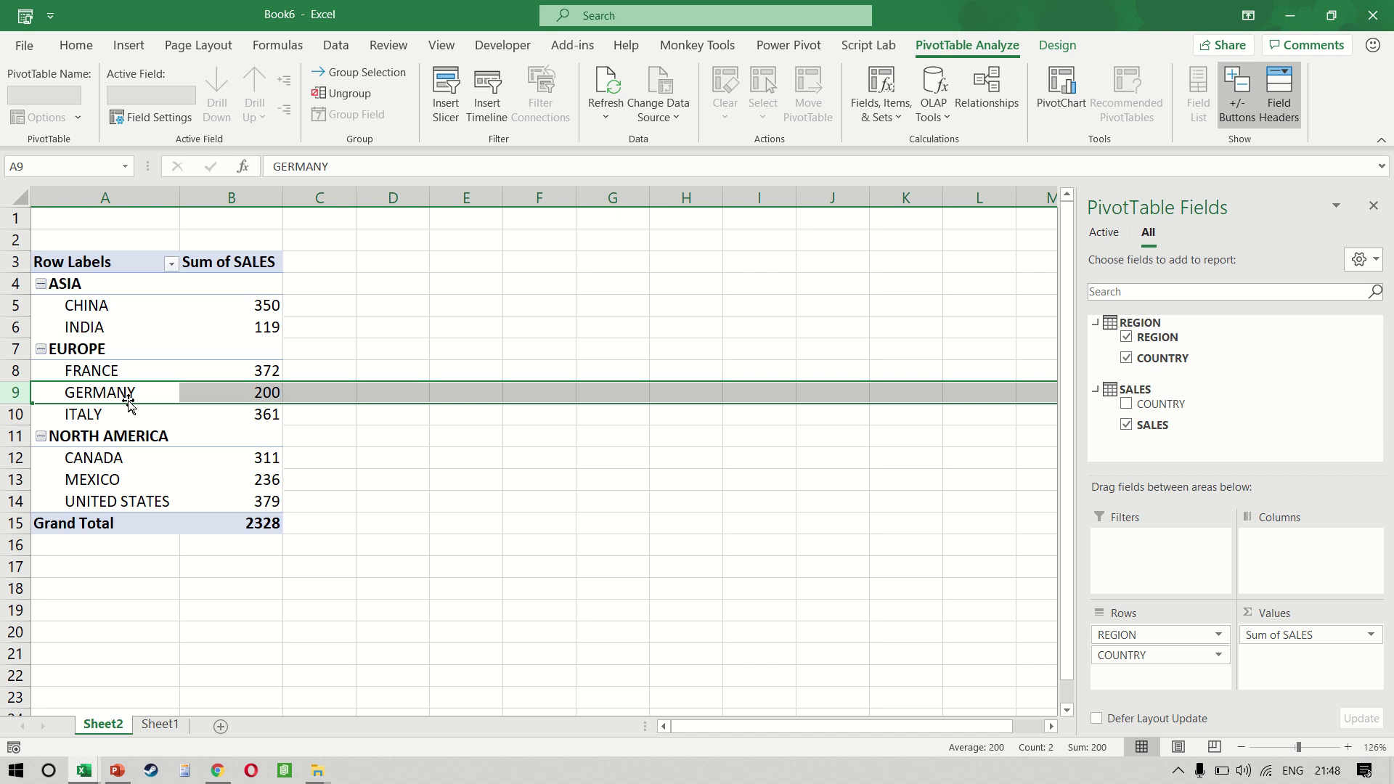
pyautogui.click(639, 366)
pyautogui.click(227, 388)
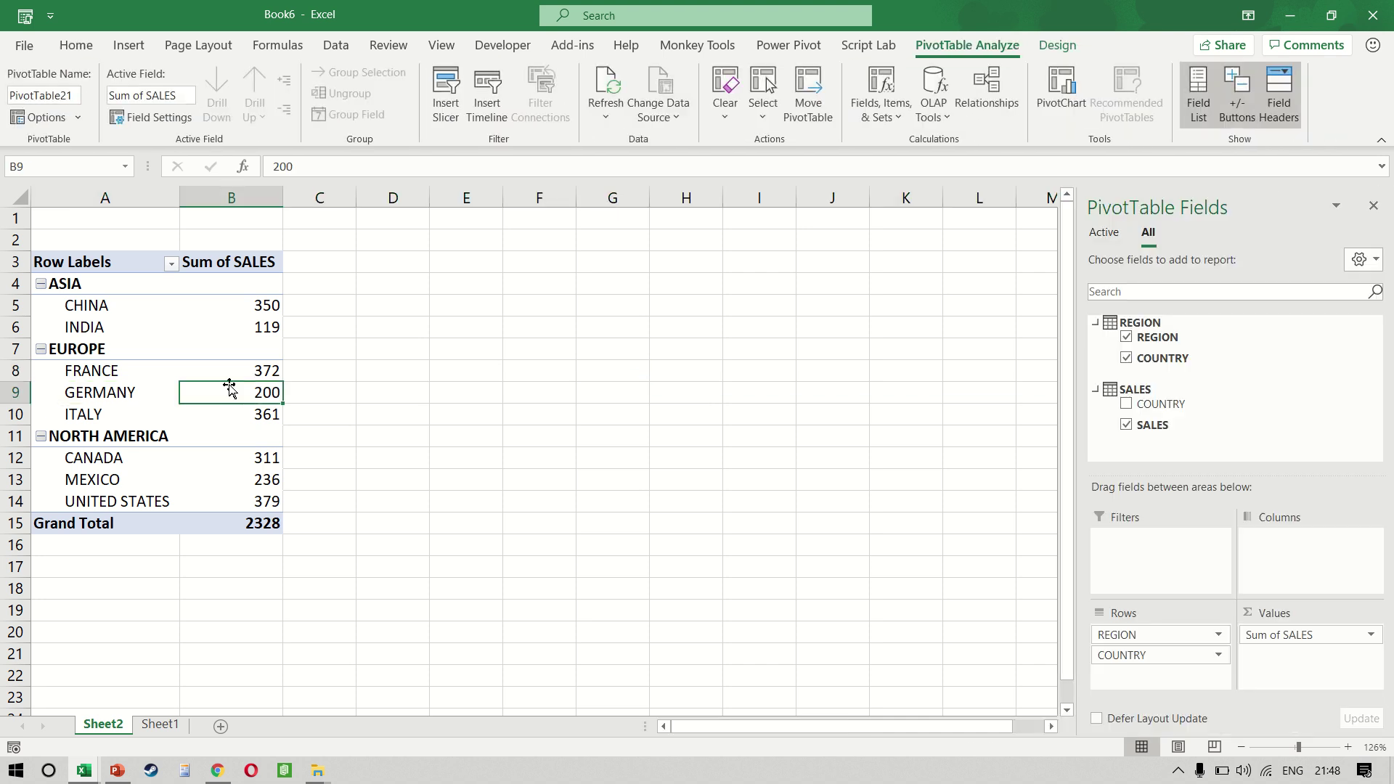